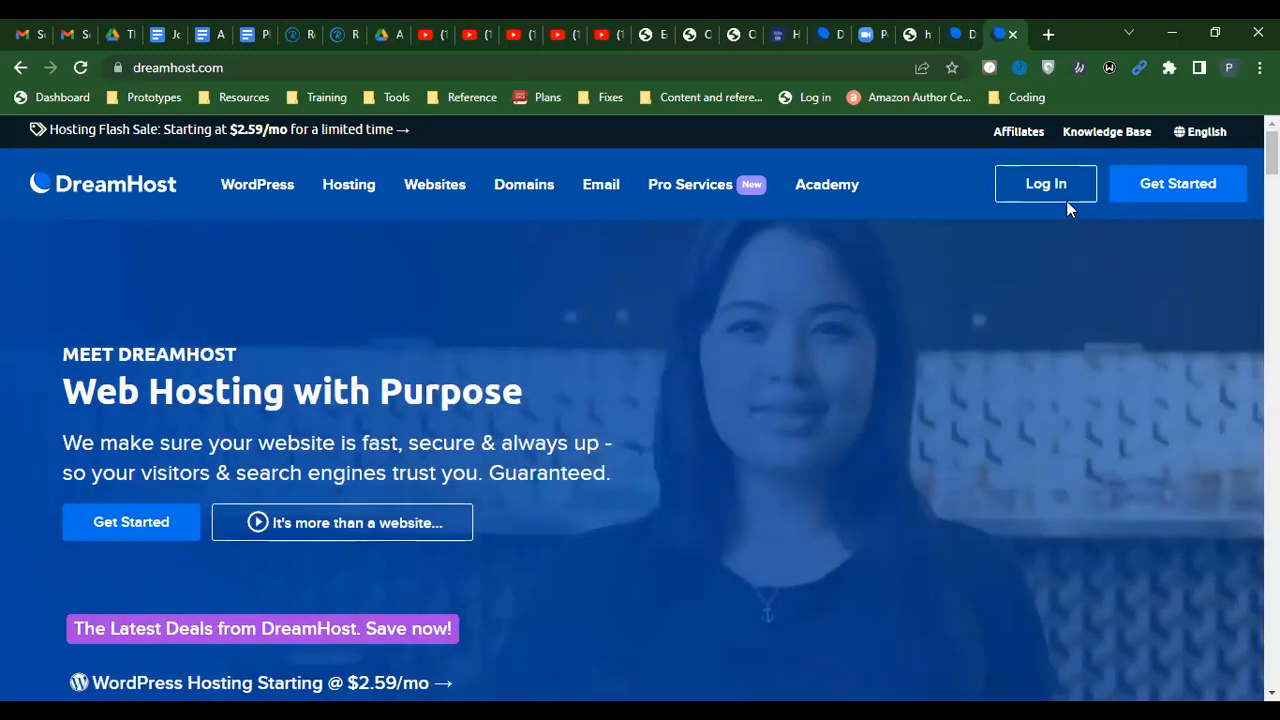
Sign in to the DreamHost Web Hosting control panel, passing the reCAPTCHA check
{"action": "mouse_move", "coordinate": [1046, 192]}
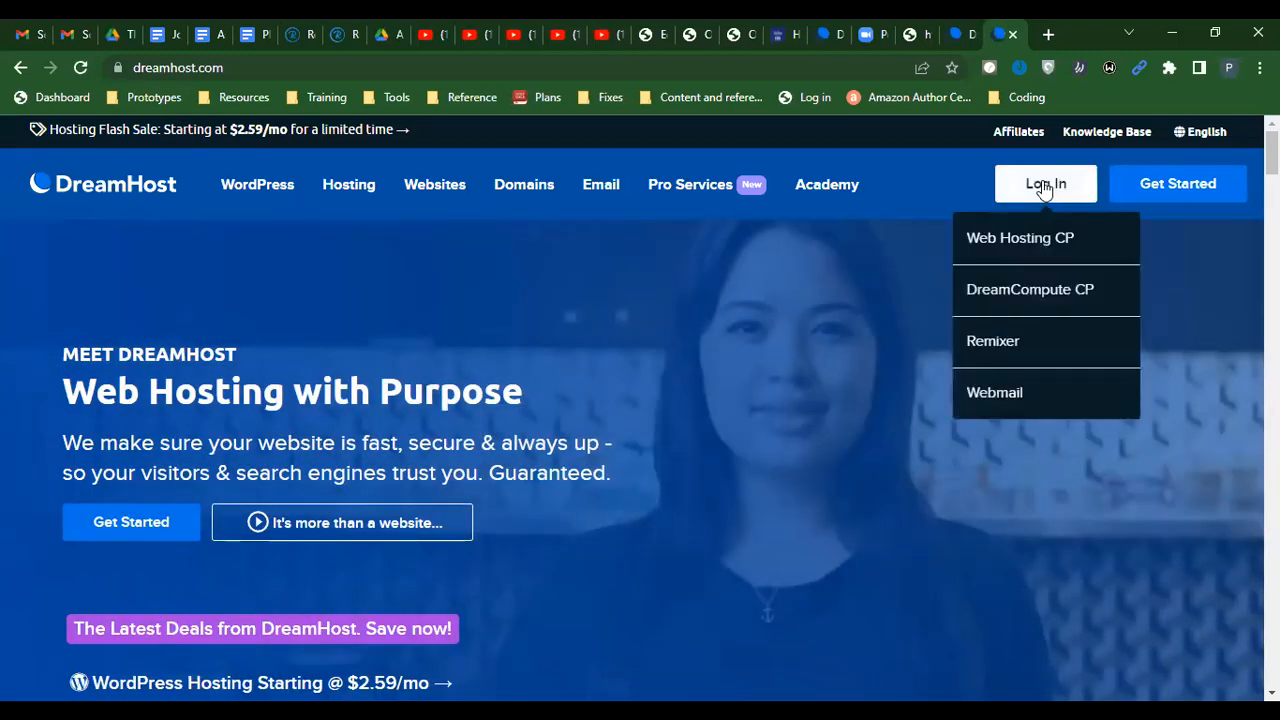
{"action": "left_click", "coordinate": [1029, 247]}
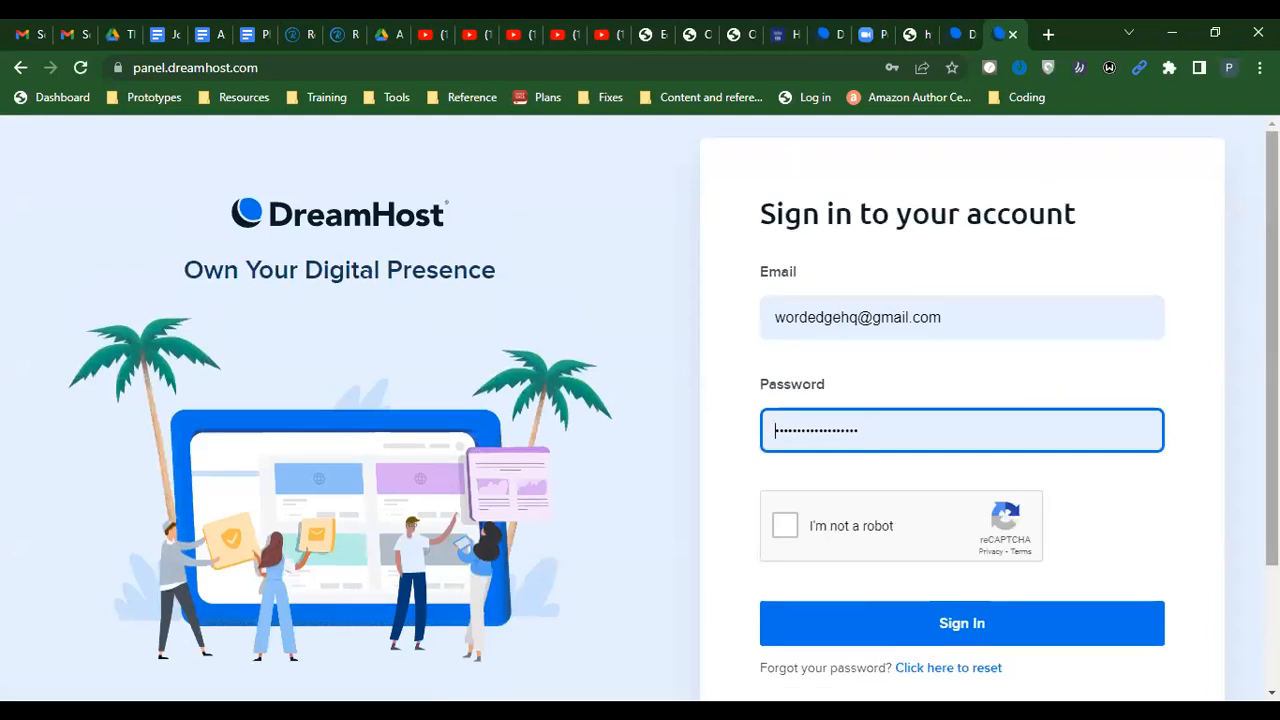
{"action": "left_click", "coordinate": [785, 526]}
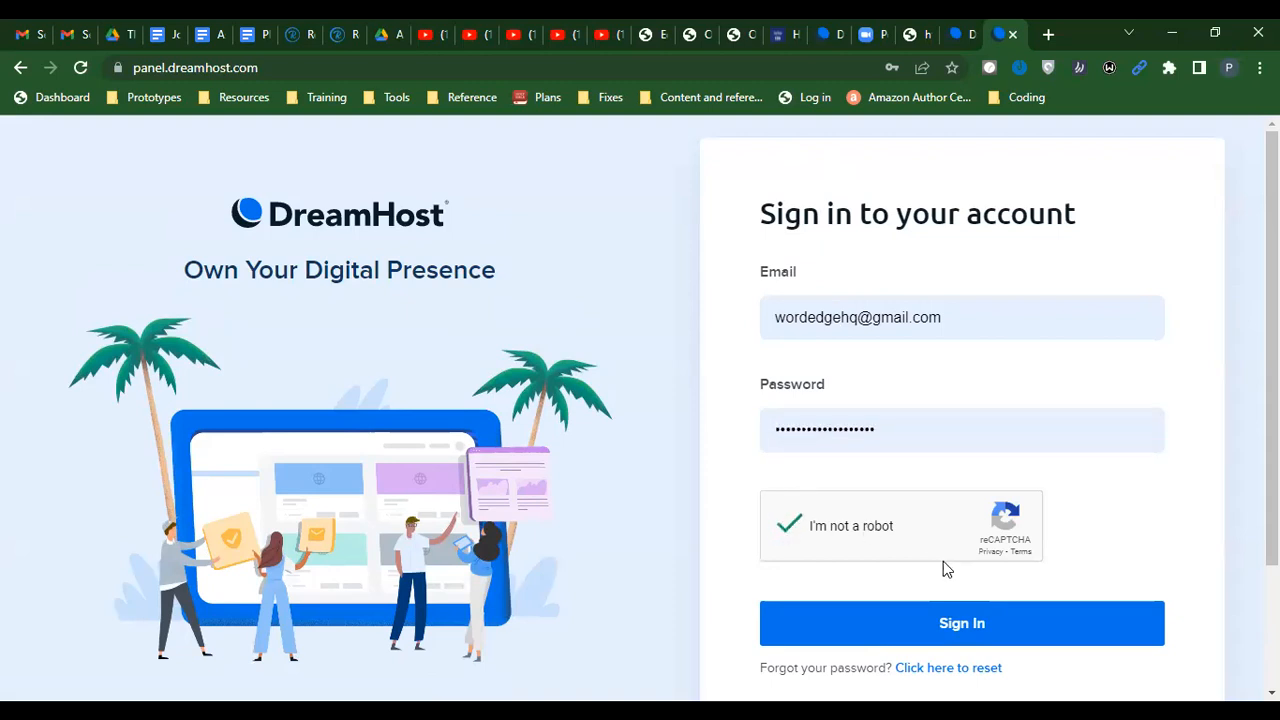
{"action": "left_click", "coordinate": [958, 634]}
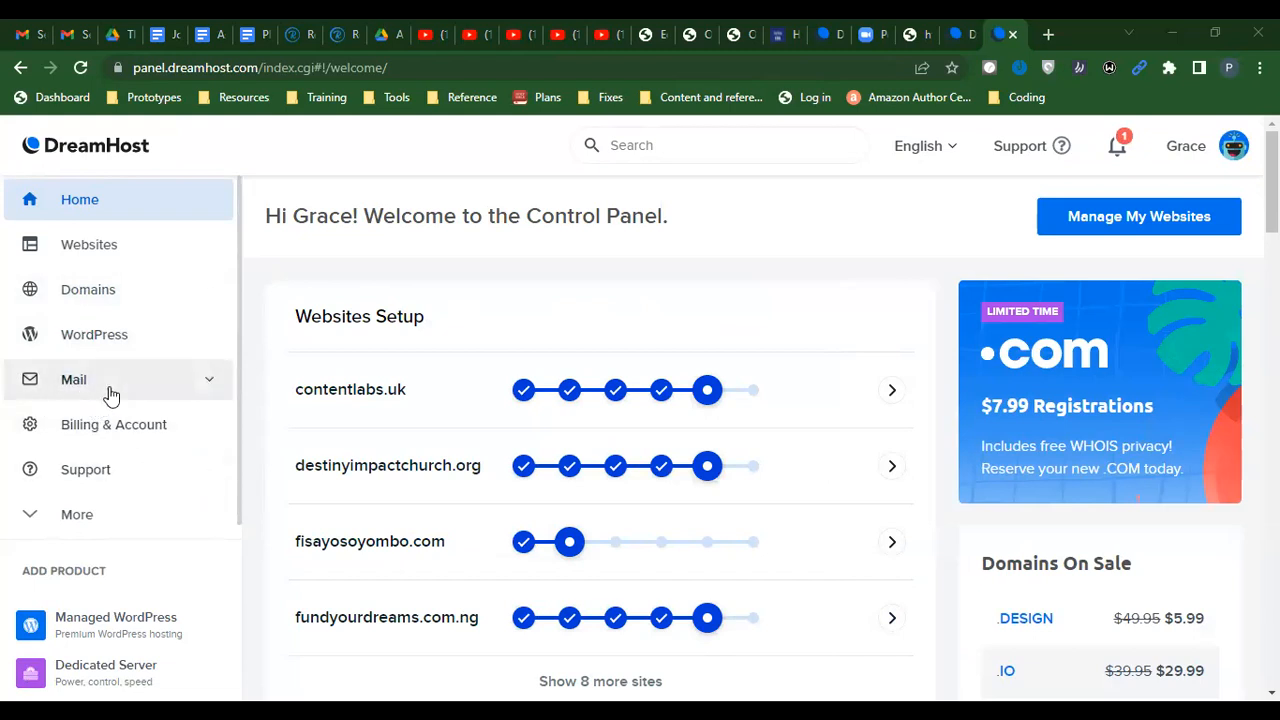
Expand Mail in the sidebar and go to Manage Email
{"action": "left_click", "coordinate": [214, 382]}
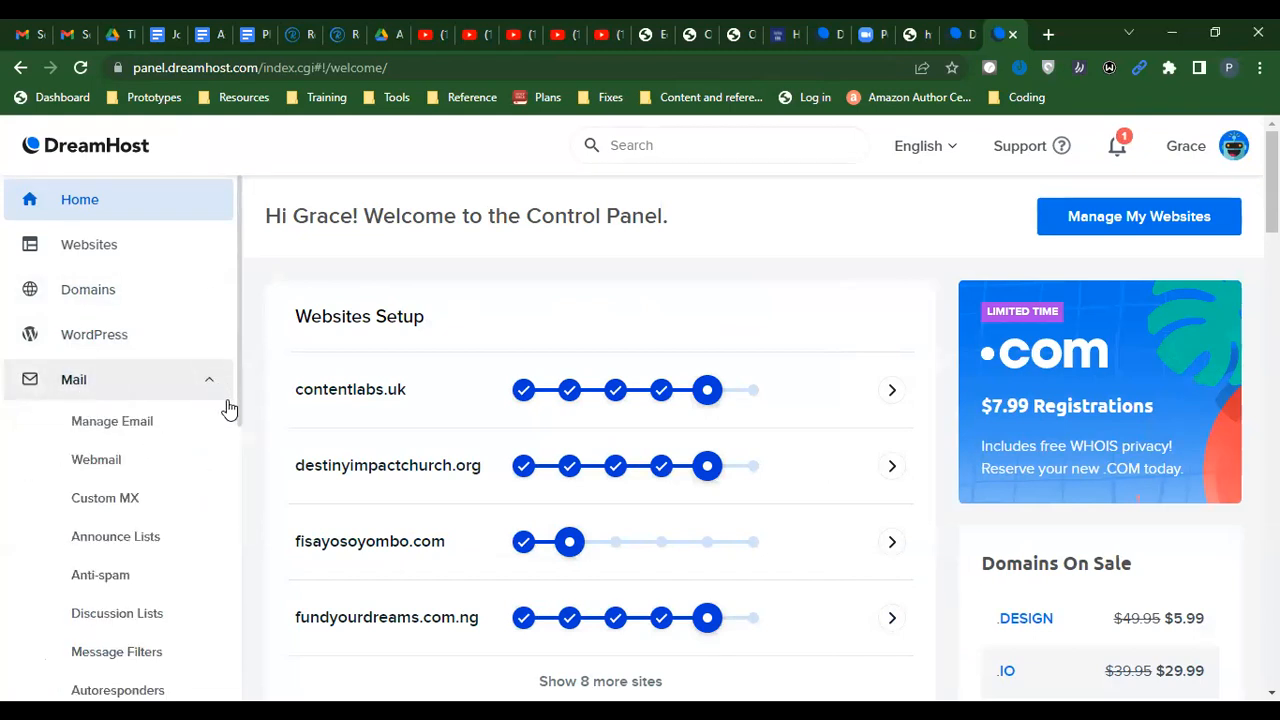
{"action": "left_click", "coordinate": [118, 428]}
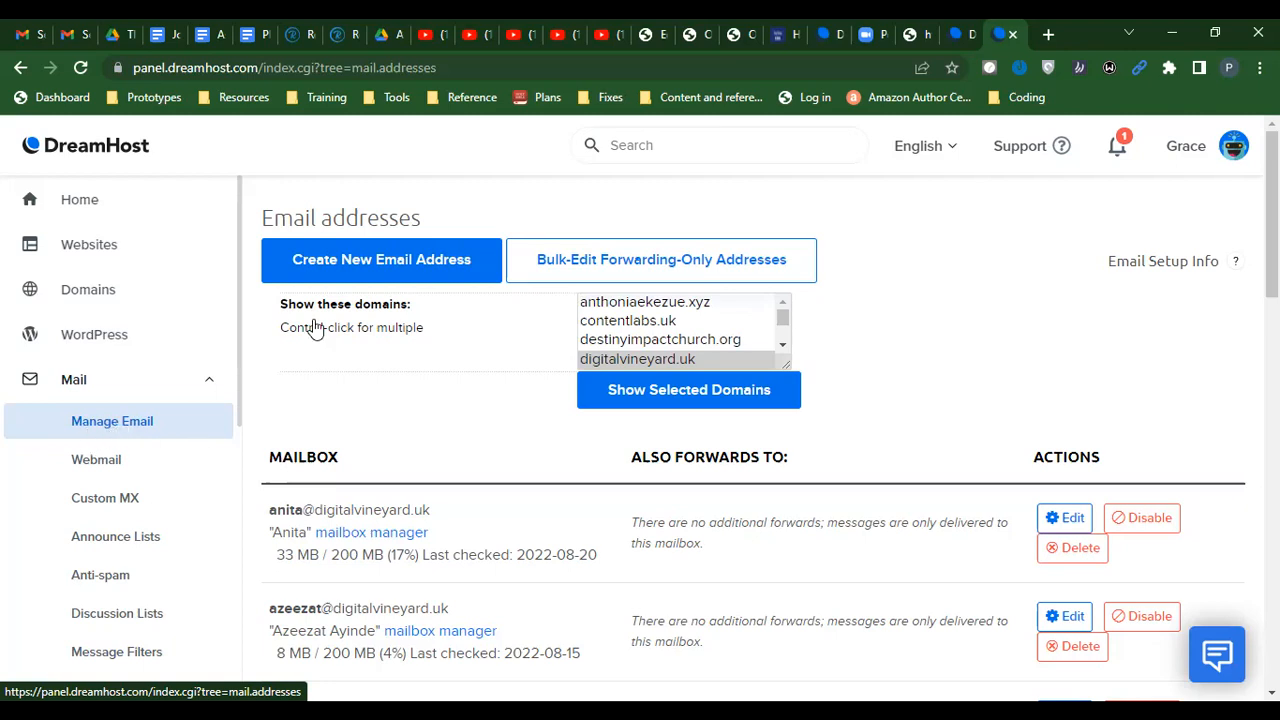
Start a new email address with the owner's username on the contentlabs.uk domain
{"action": "left_click", "coordinate": [401, 265]}
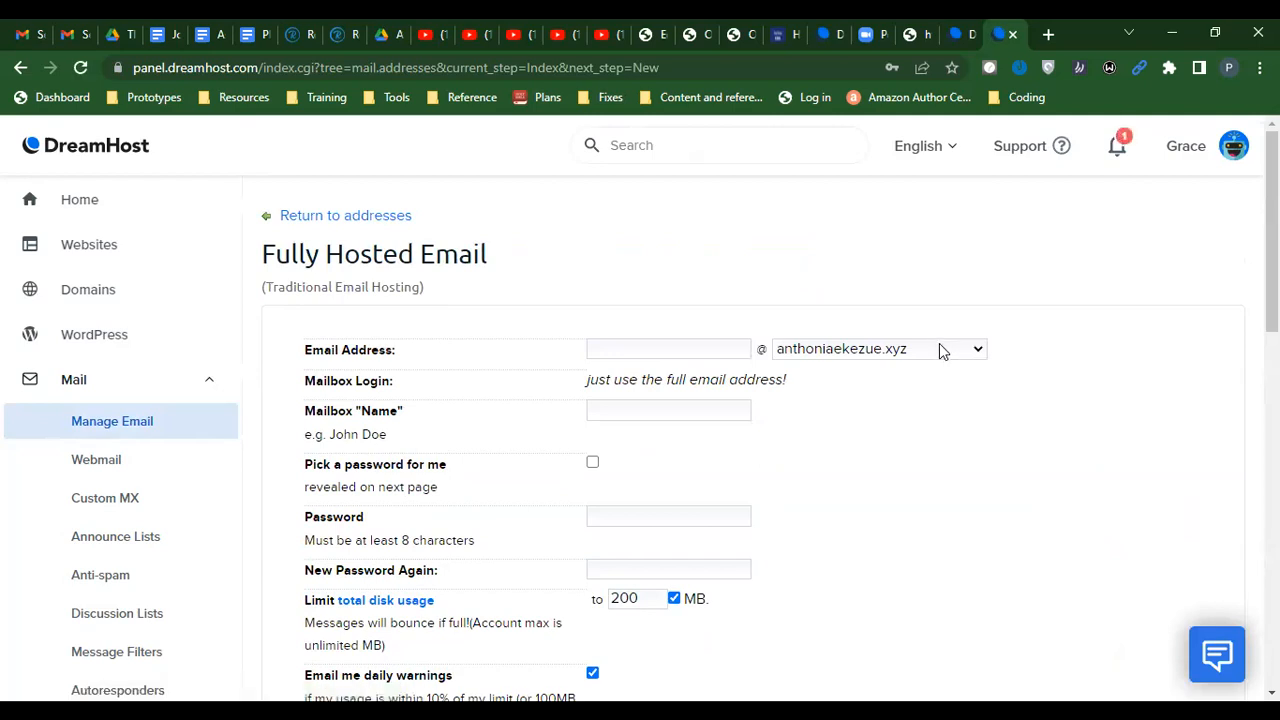
{"action": "left_click", "coordinate": [699, 350]}
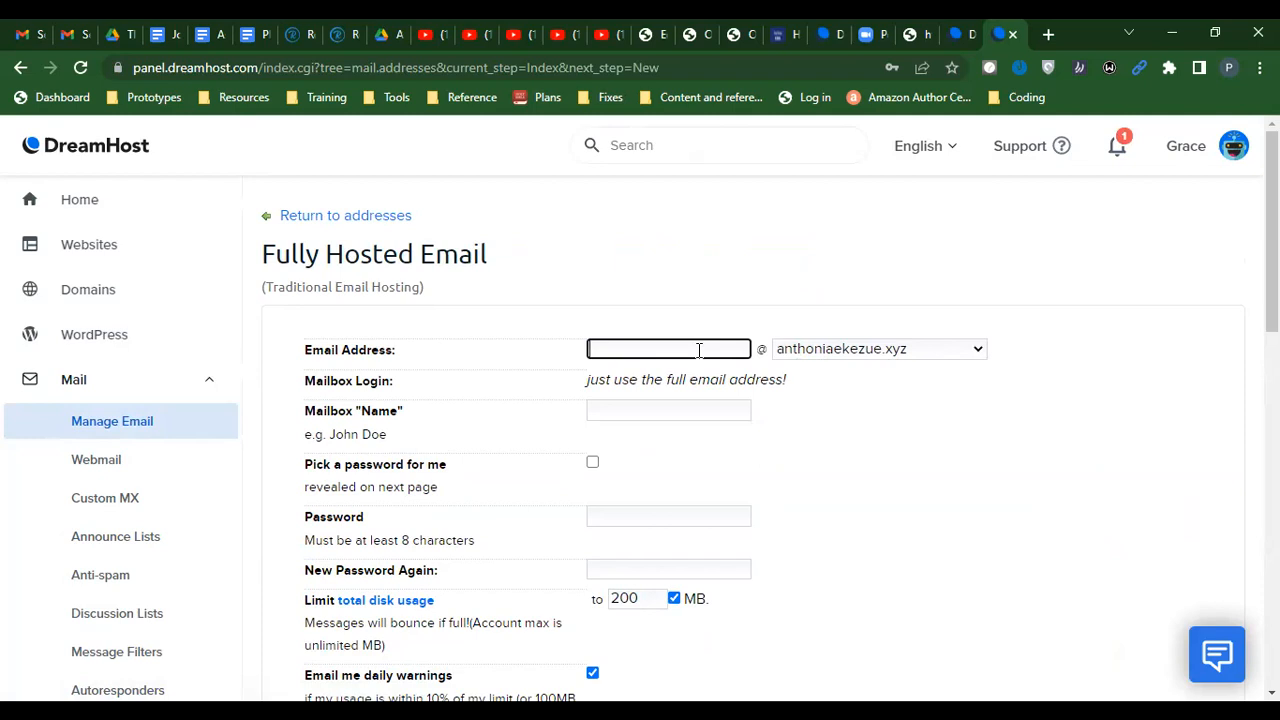
{"action": "left_click", "coordinate": [872, 352]}
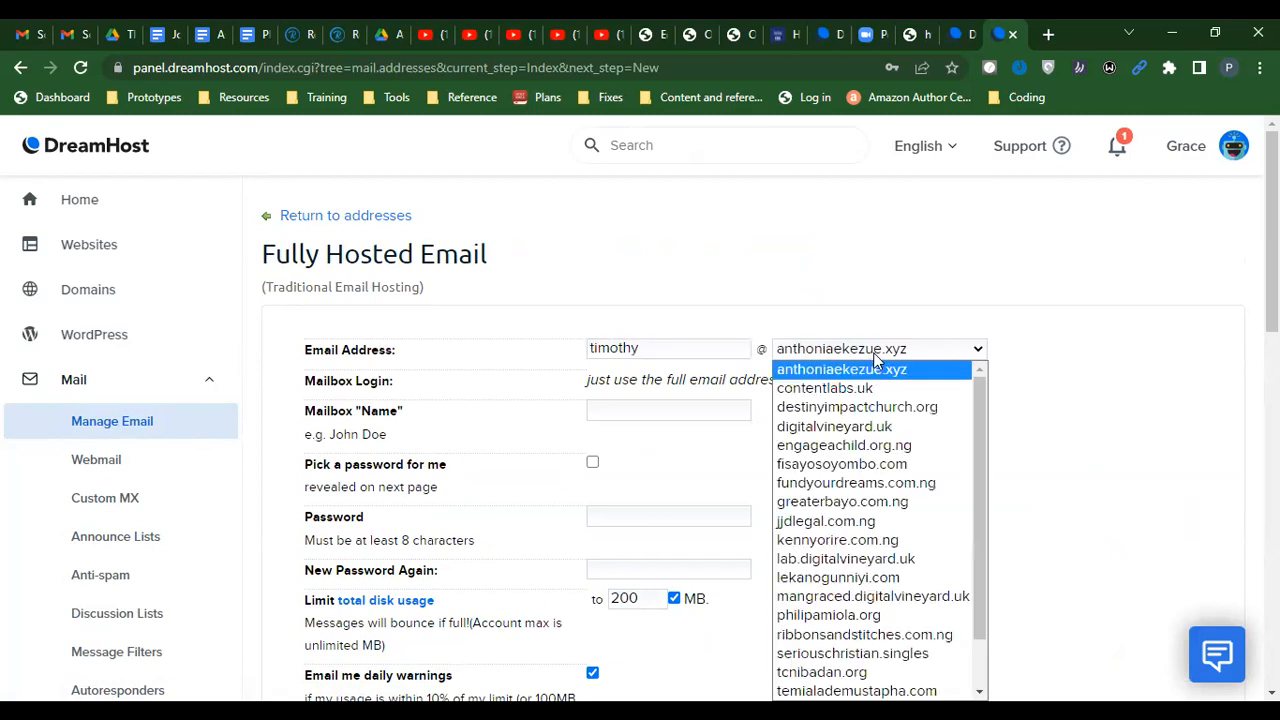
{"action": "left_click", "coordinate": [824, 390]}
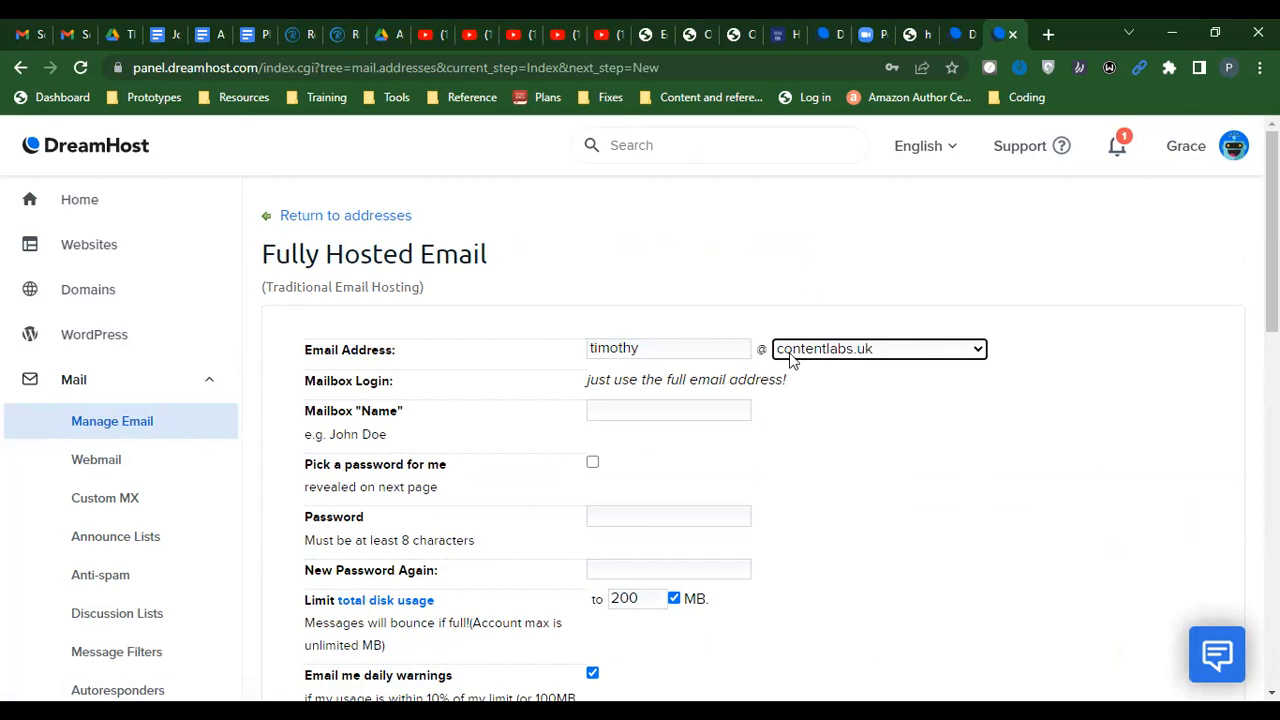
Fill in the mailbox name as the owner's name followed by 's Webmail
{"action": "left_click", "coordinate": [626, 409]}
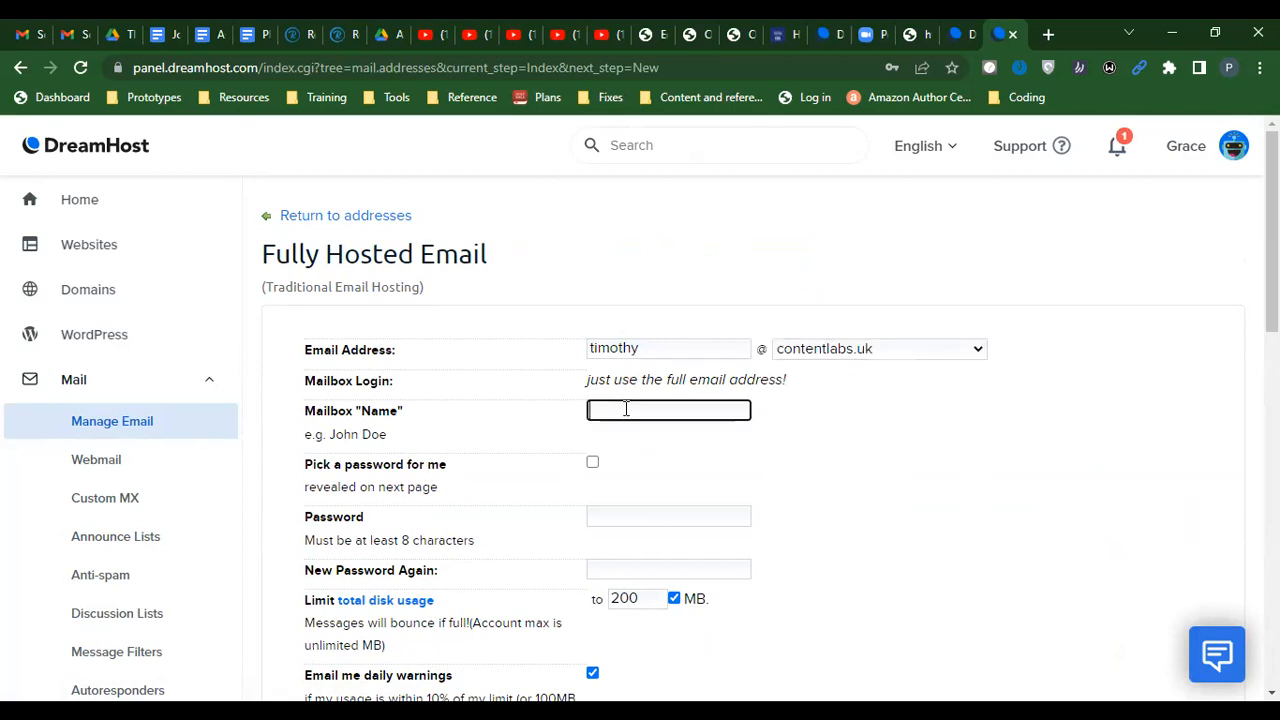
{"action": "left_click", "coordinate": [733, 392]}
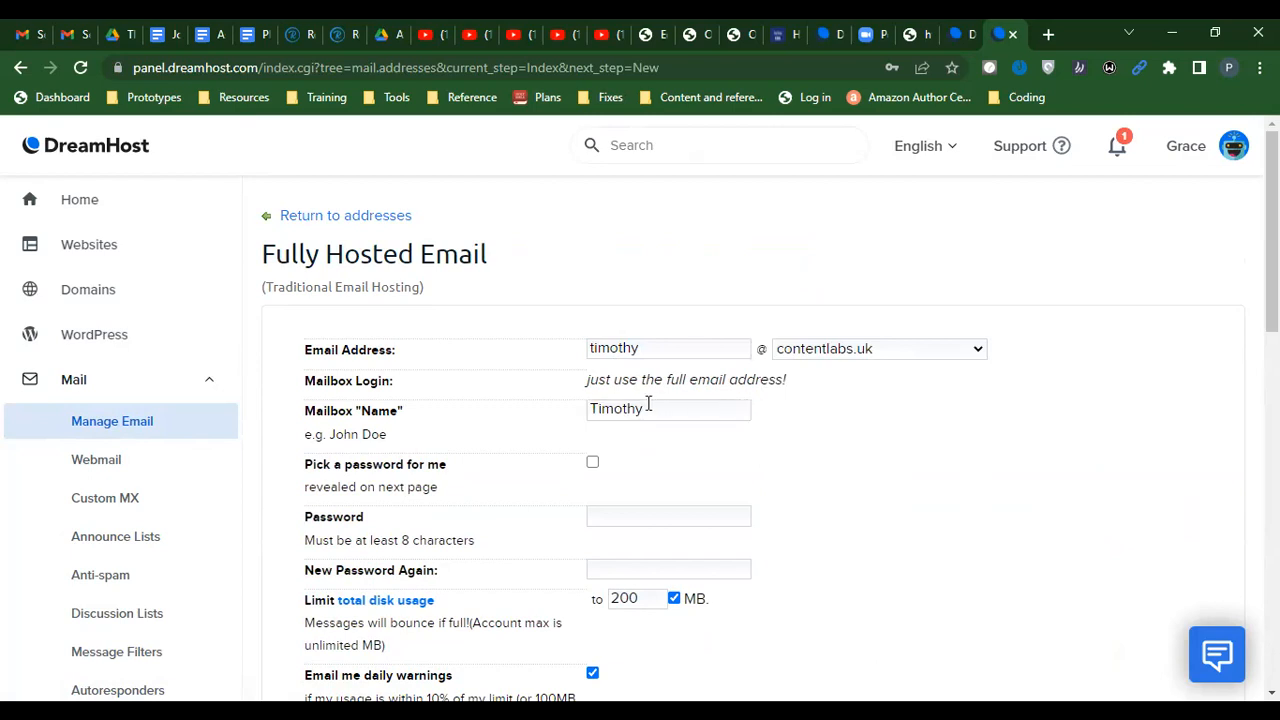
{"action": "left_click", "coordinate": [597, 408]}
{"action": "type", "text": "First"}
{"action": "key", "text": "End"}
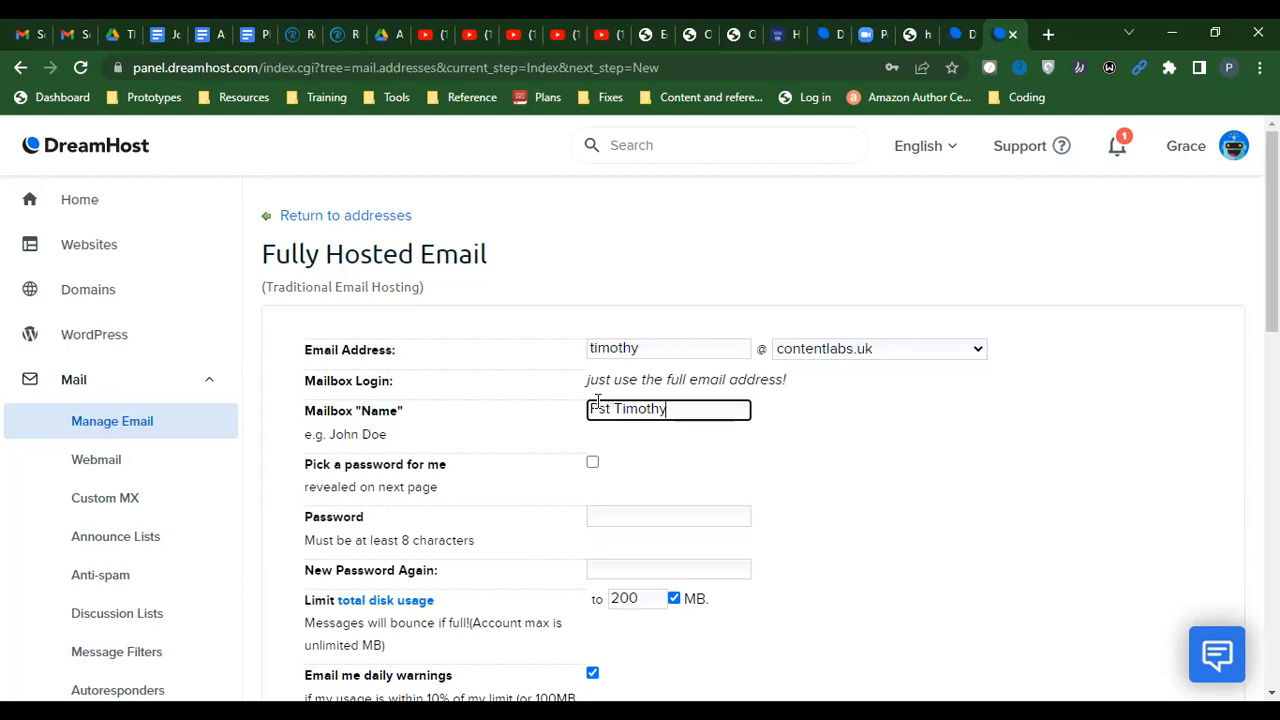
{"action": "type", "text": "'s Webmail"}
{"action": "left_click", "coordinate": [593, 463]}
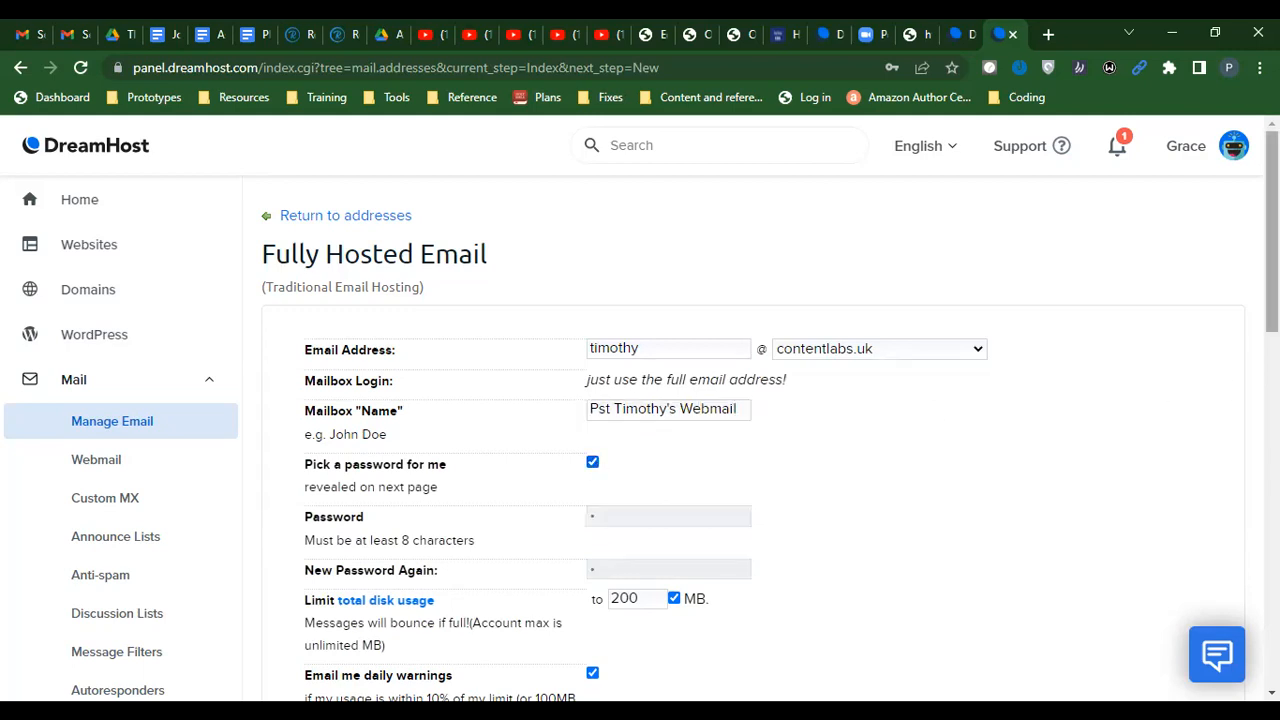
{"action": "scroll", "coordinate": [760, 430], "scroll_direction": "down", "scroll_amount": 2}
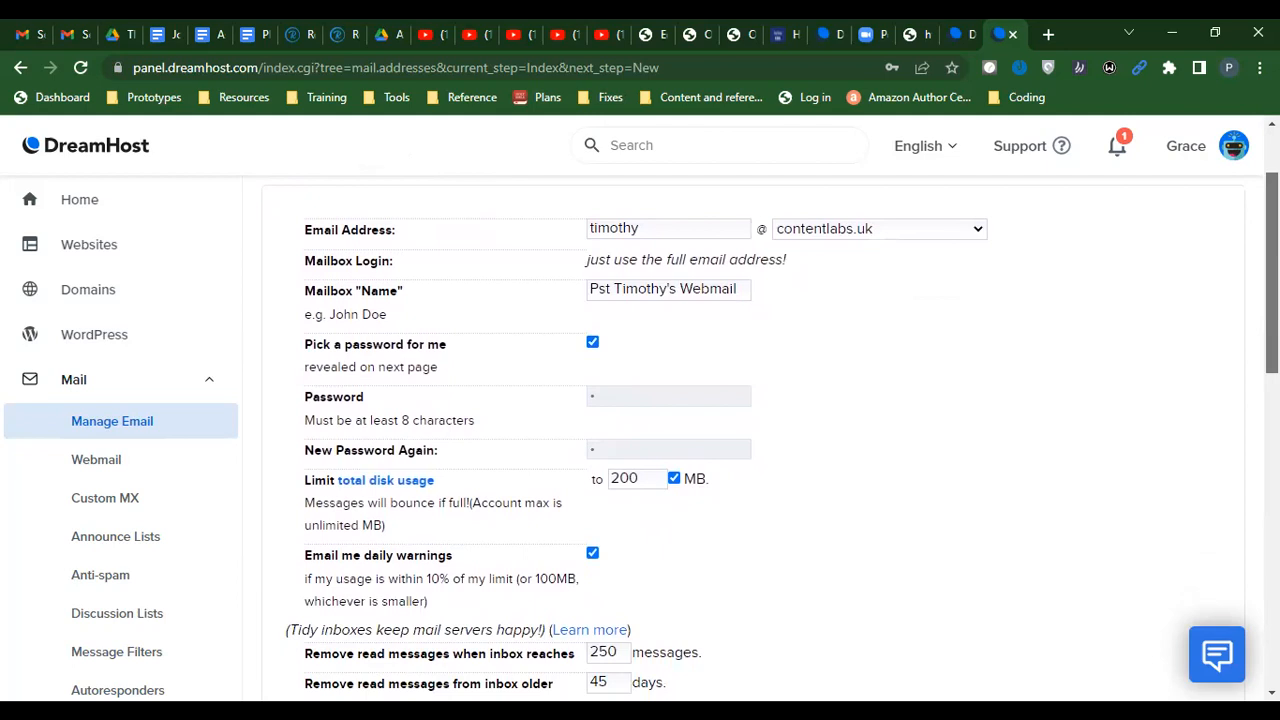
{"action": "scroll", "coordinate": [770, 435], "scroll_direction": "down", "scroll_amount": 2}
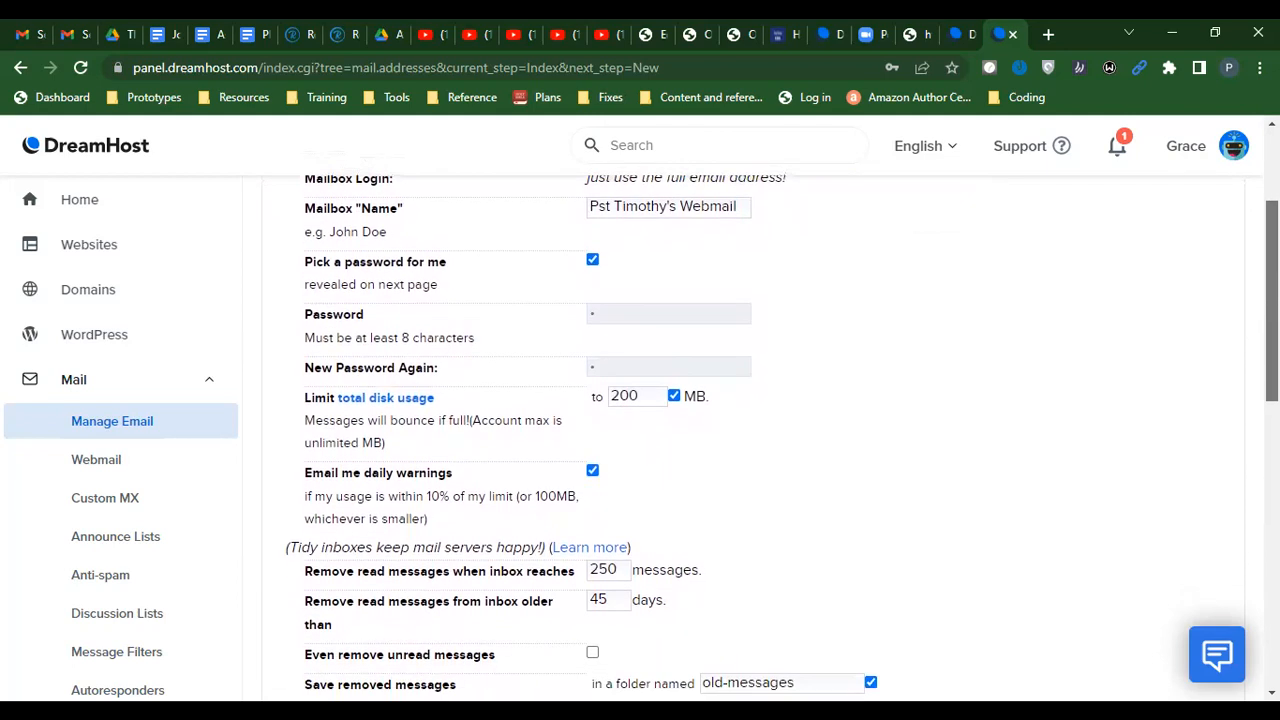
{"action": "scroll", "coordinate": [760, 430], "scroll_direction": "down", "scroll_amount": 1}
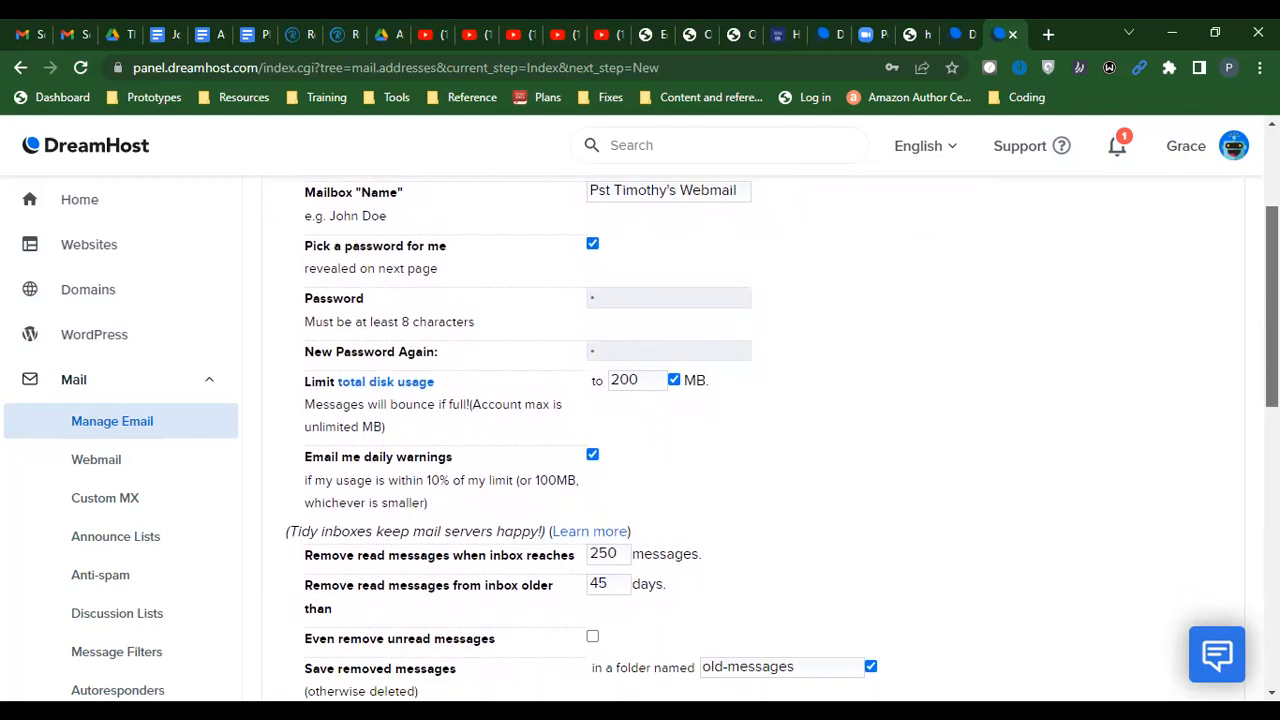
{"action": "scroll", "coordinate": [761, 288], "scroll_direction": "down", "scroll_amount": 1}
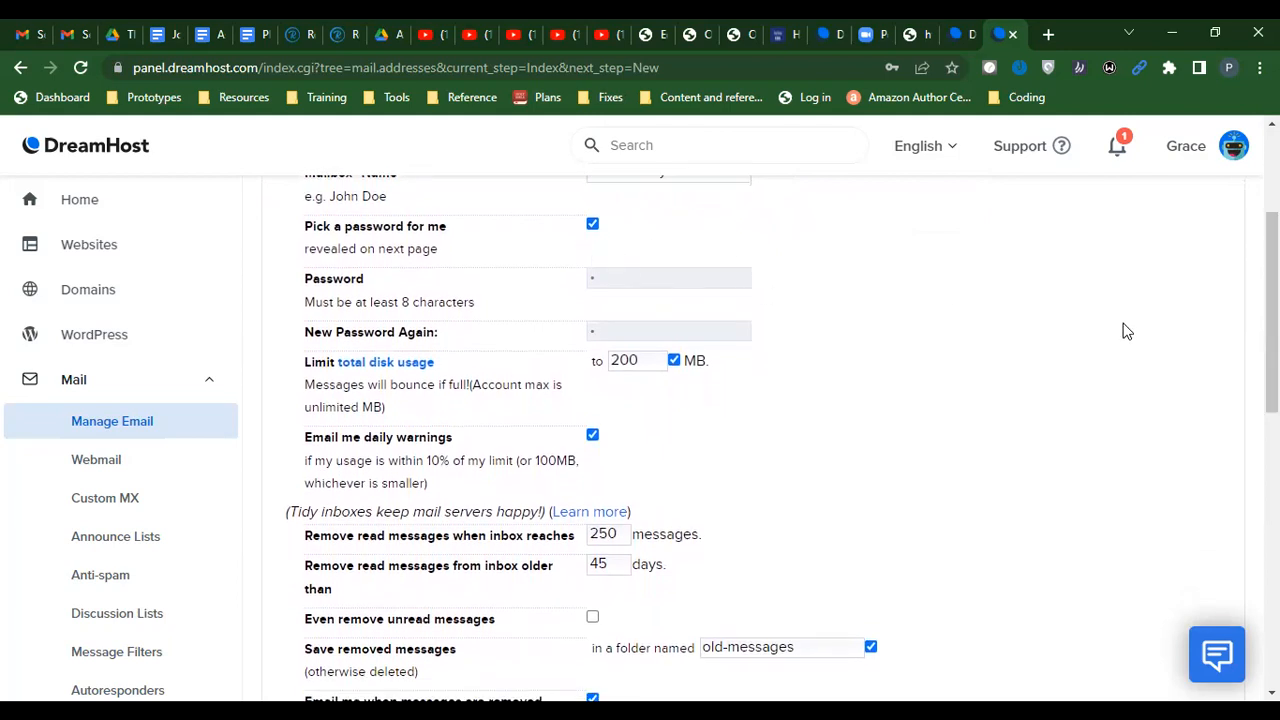
{"action": "scroll", "coordinate": [1272, 311], "scroll_direction": "down", "scroll_amount": 3}
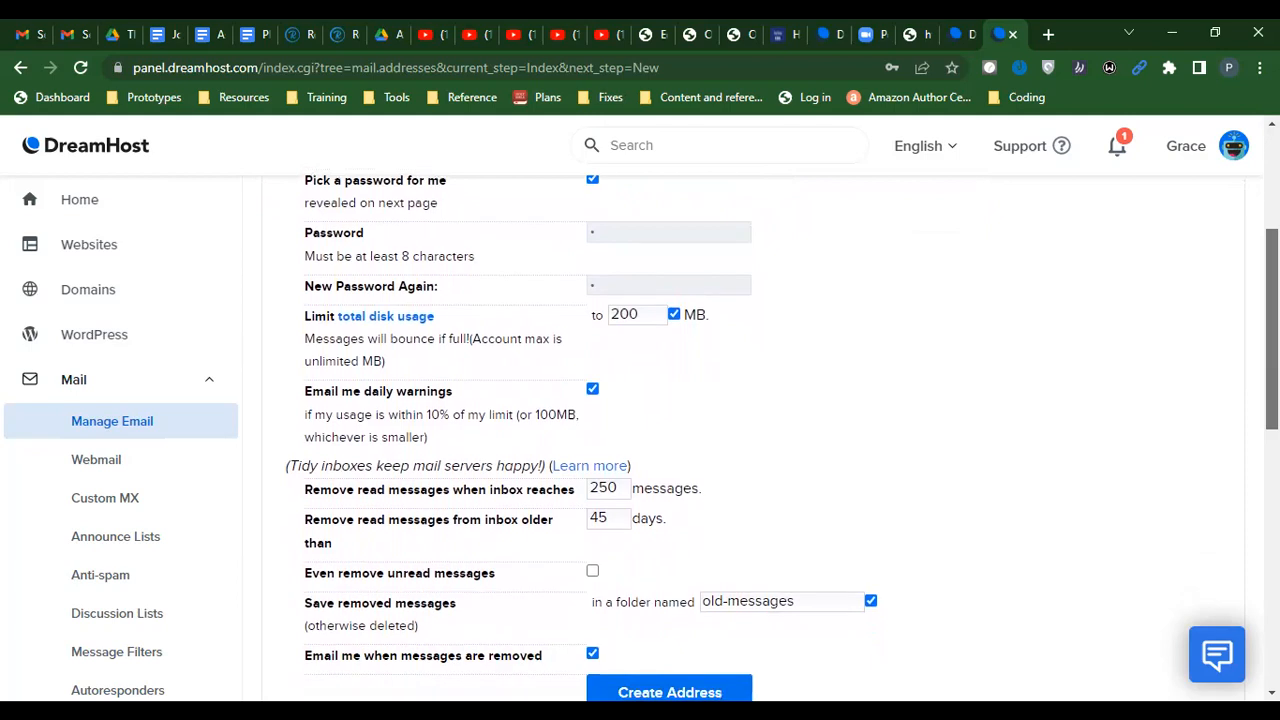
{"action": "scroll", "coordinate": [1272, 311], "scroll_direction": "down", "scroll_amount": 1}
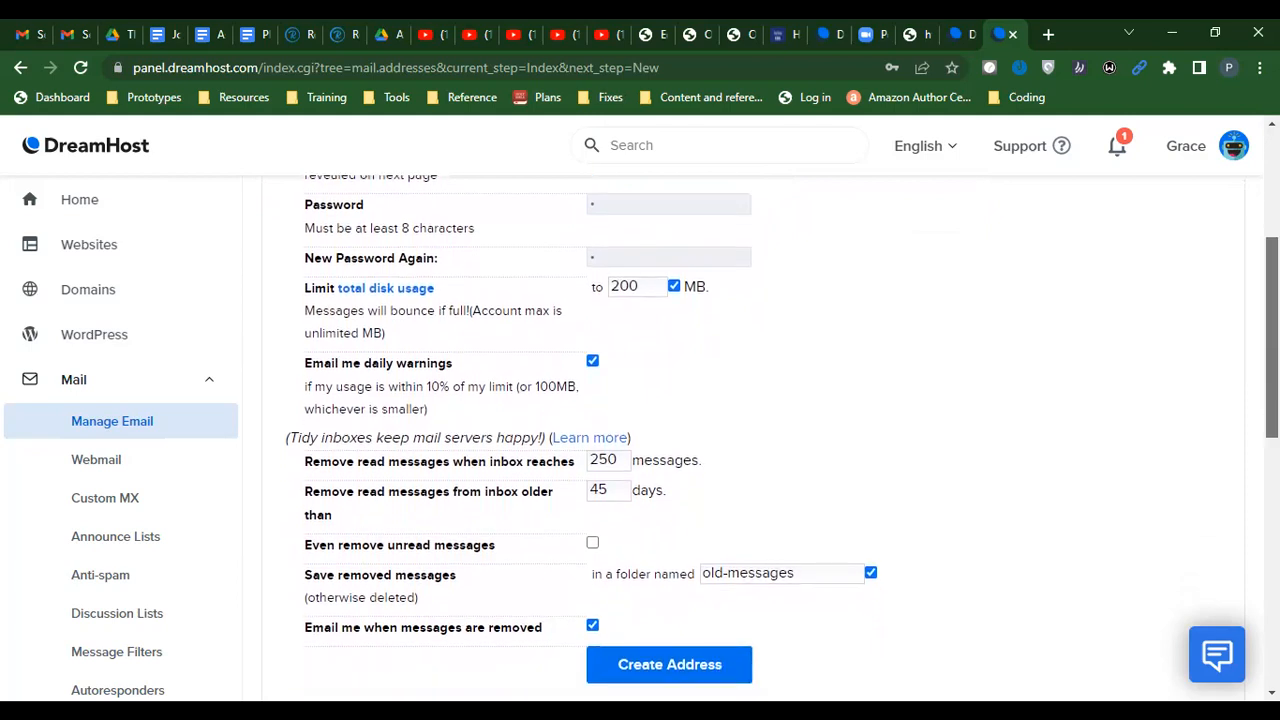
{"action": "scroll", "coordinate": [1272, 311], "scroll_direction": "up", "scroll_amount": 5}
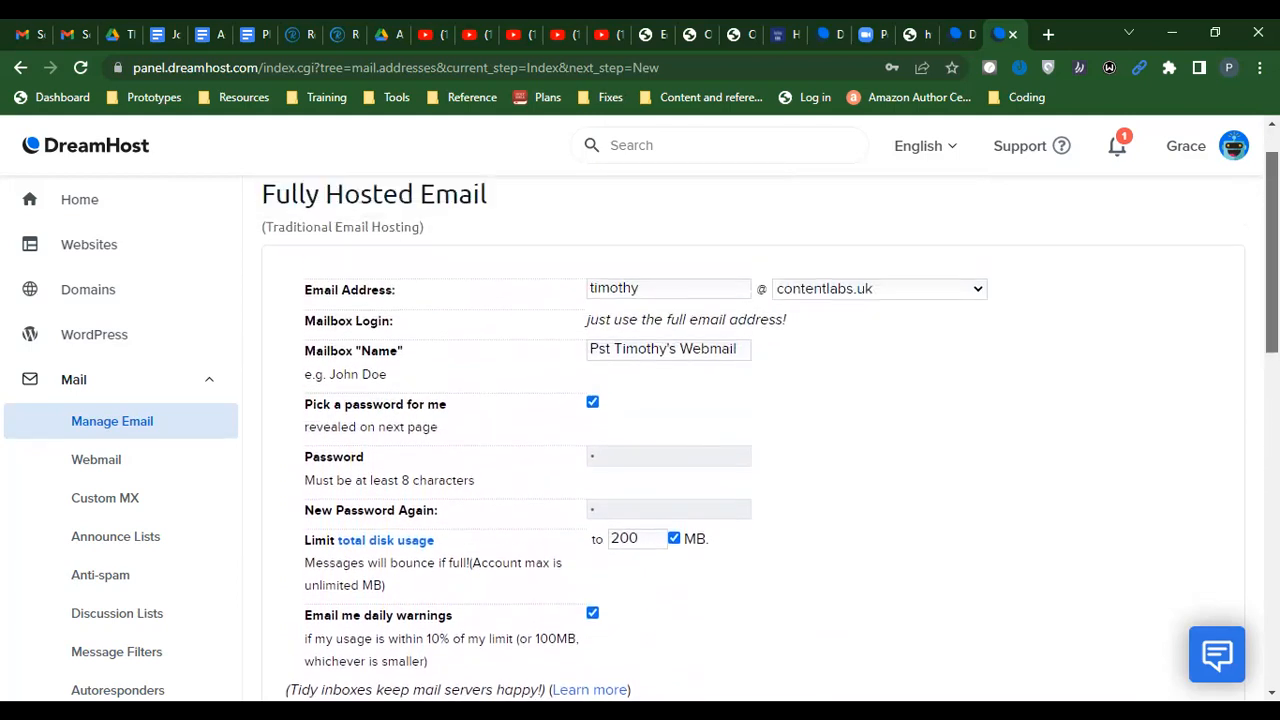
{"action": "scroll", "coordinate": [1272, 311], "scroll_direction": "down", "scroll_amount": 4}
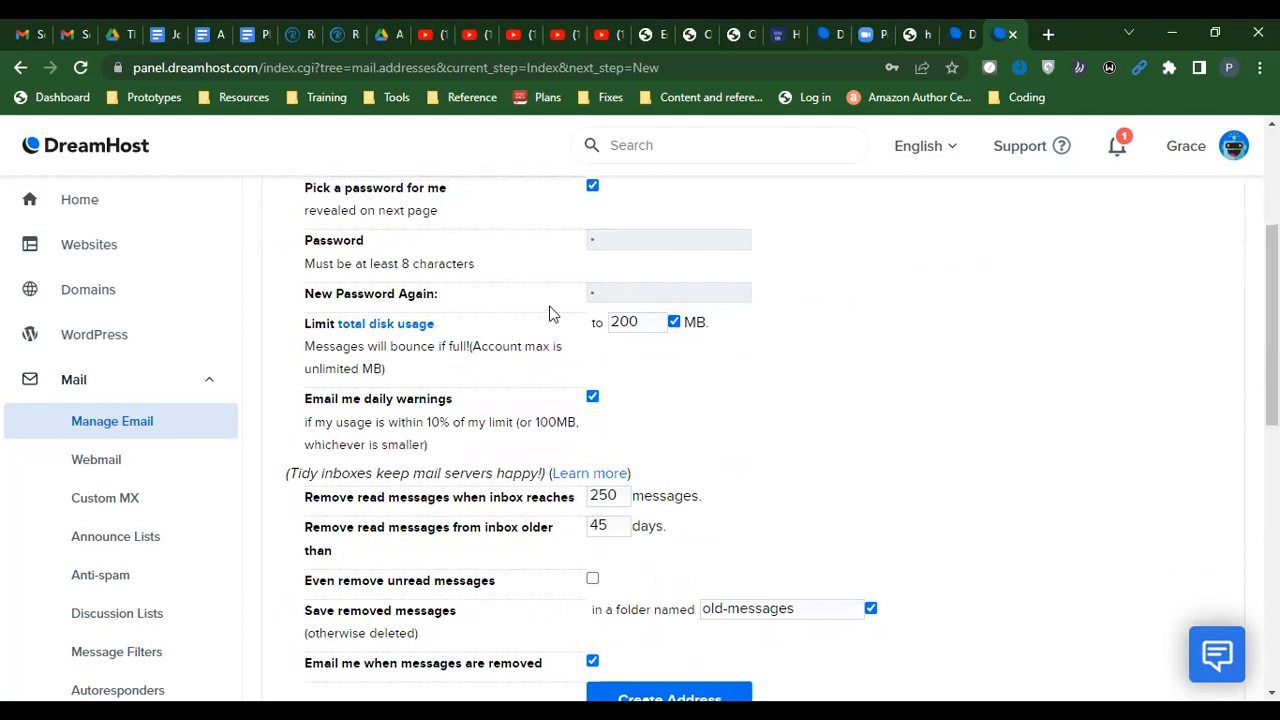
{"action": "double_click", "coordinate": [621, 319]}
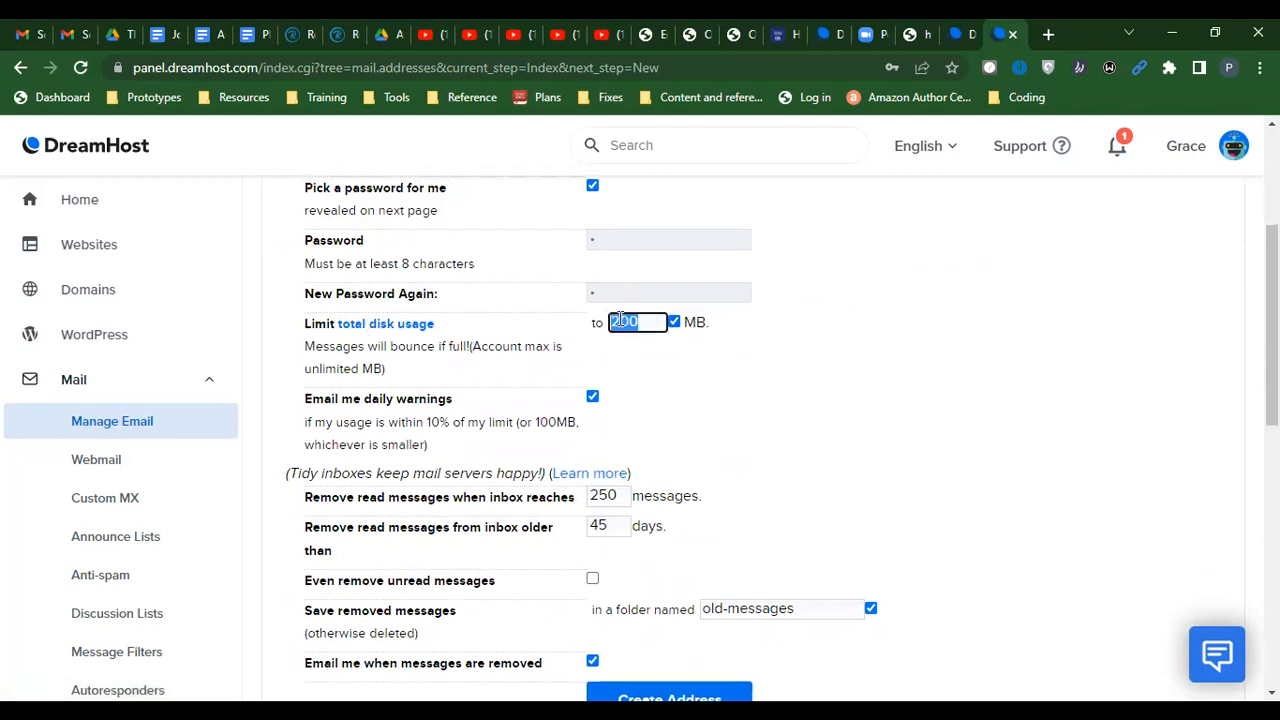
{"action": "type", "text": "1024"}
{"action": "left_click", "coordinate": [826, 337]}
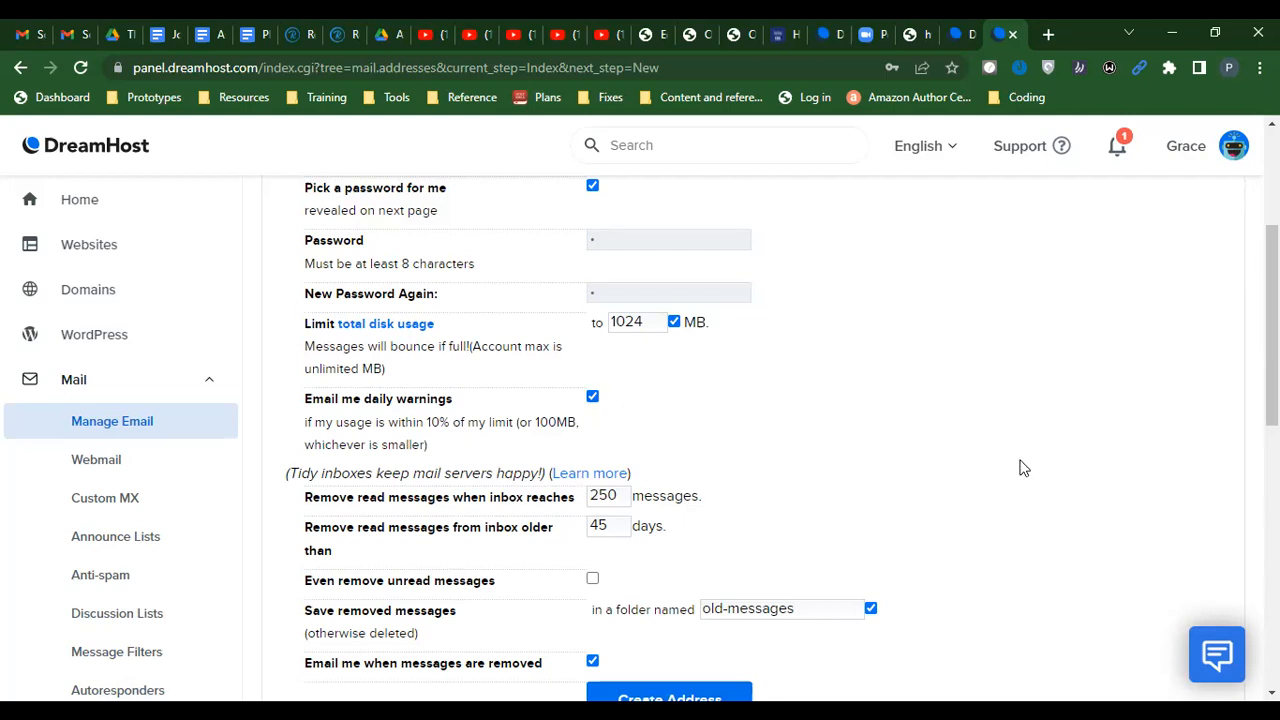
{"action": "scroll", "coordinate": [1271, 350], "scroll_direction": "down", "scroll_amount": 1}
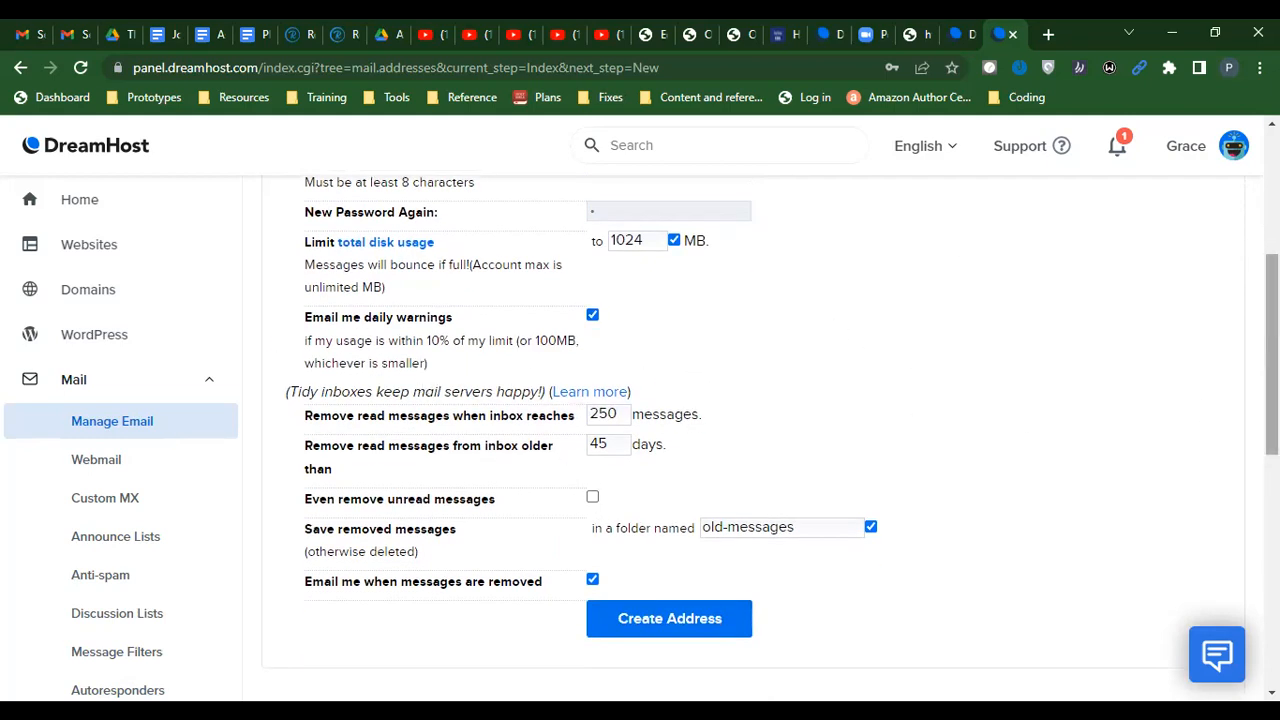
{"action": "scroll", "coordinate": [1271, 350], "scroll_direction": "up", "scroll_amount": 1}
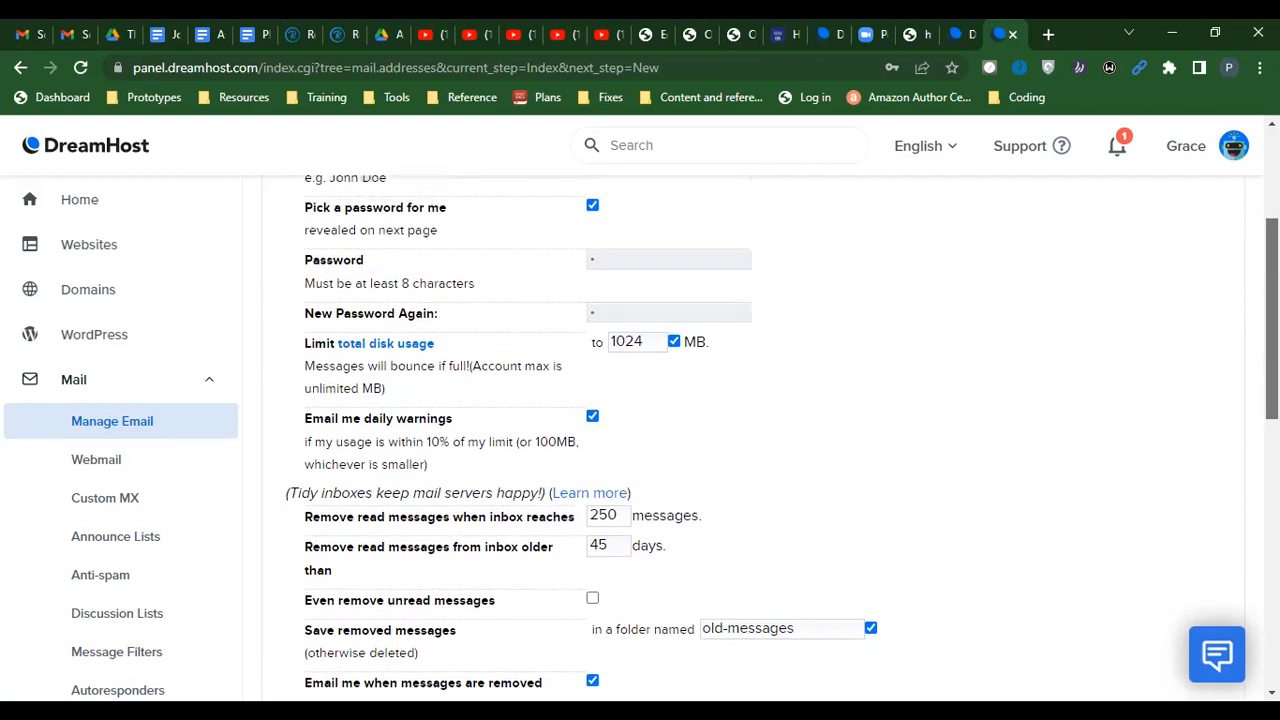
{"action": "scroll", "coordinate": [1271, 350], "scroll_direction": "up", "scroll_amount": 1}
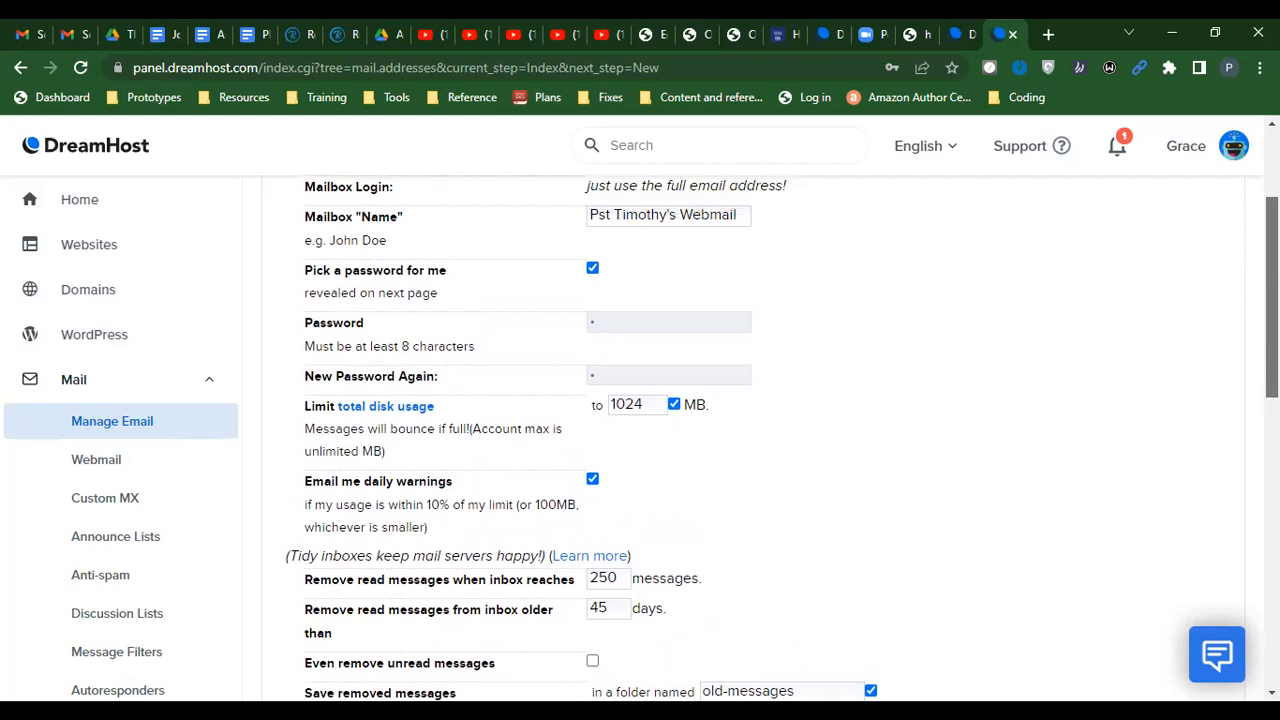
{"action": "scroll", "coordinate": [1271, 350], "scroll_direction": "down", "scroll_amount": 2}
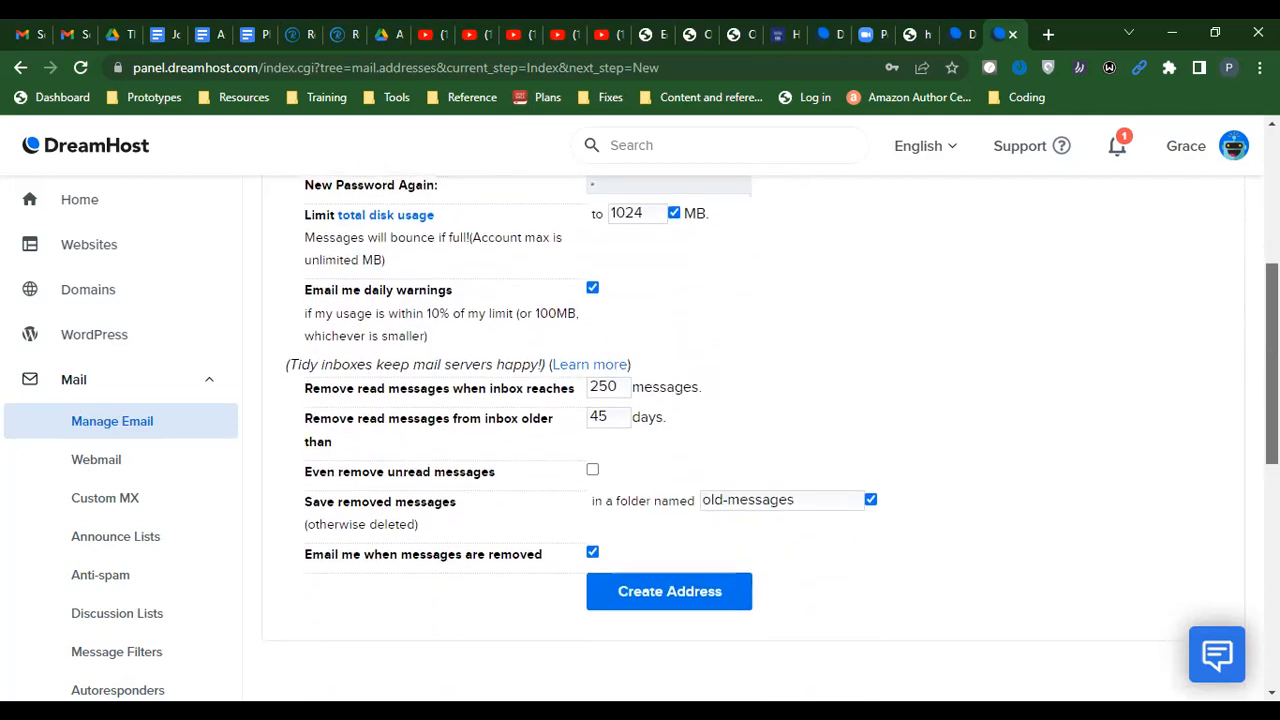
{"action": "scroll", "coordinate": [1271, 360], "scroll_direction": "down", "scroll_amount": 1}
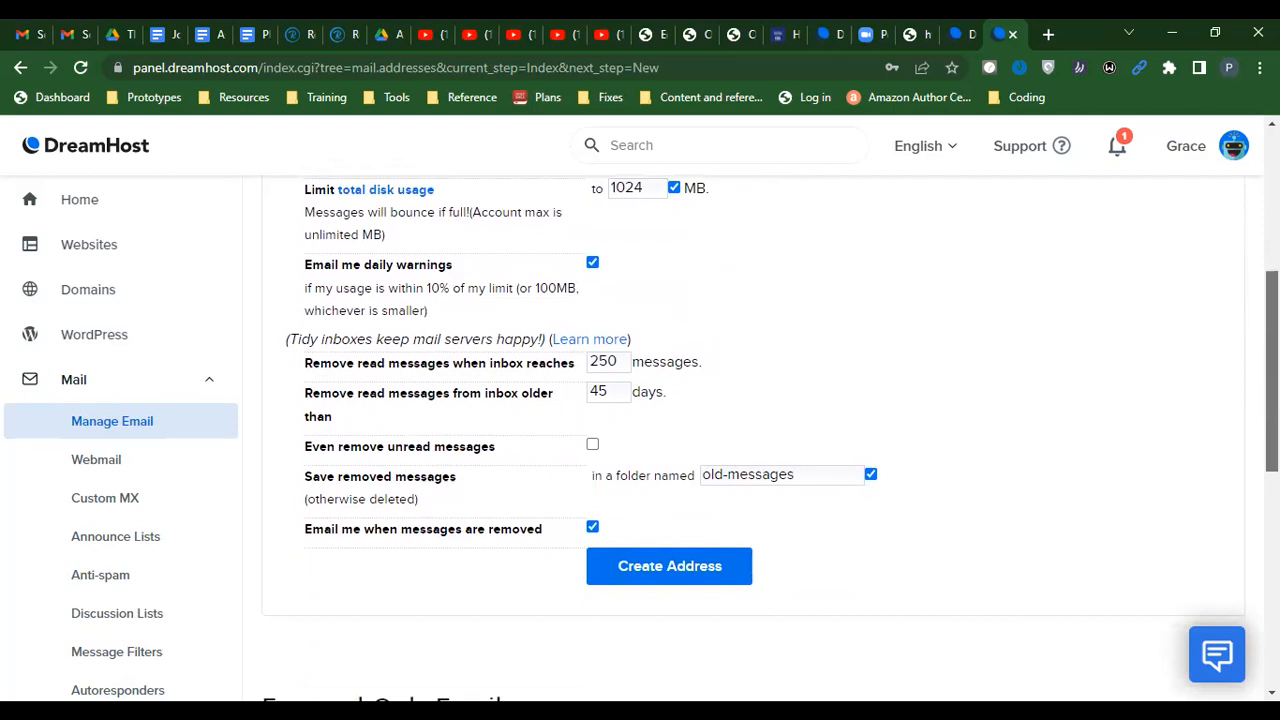
{"action": "scroll", "coordinate": [770, 438], "scroll_direction": "up", "scroll_amount": 1}
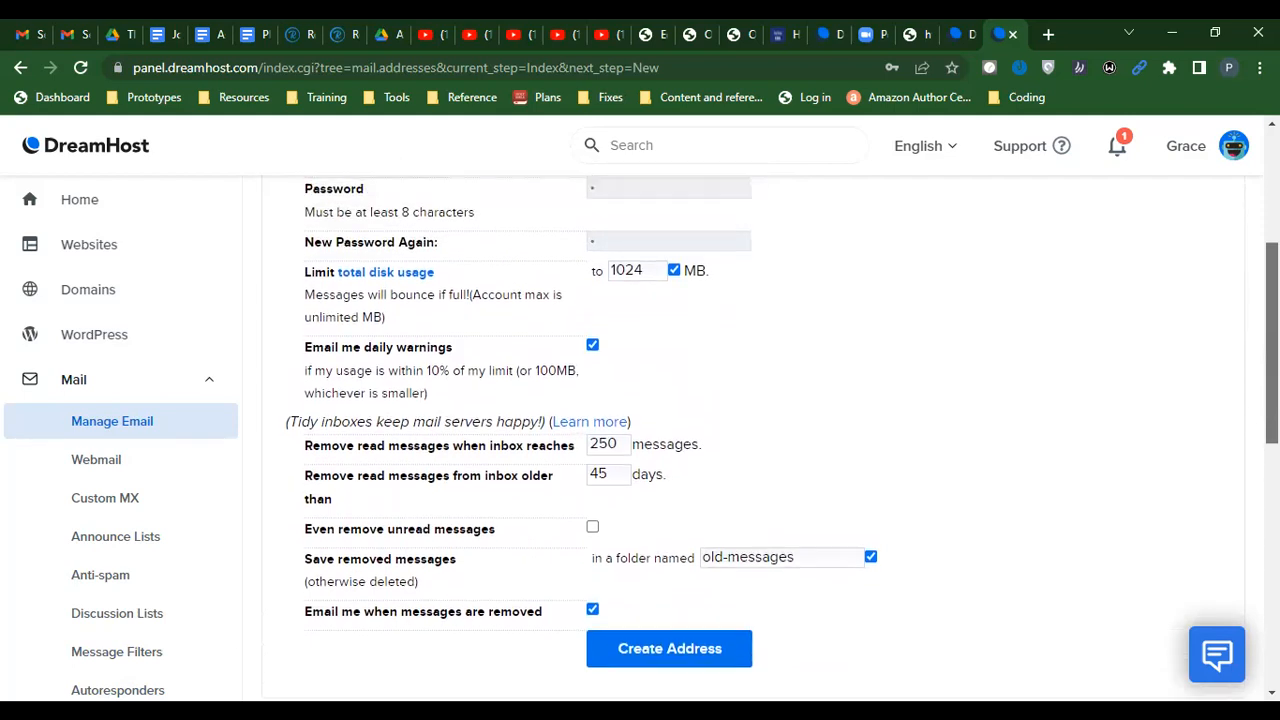
{"action": "scroll", "coordinate": [770, 438], "scroll_direction": "up", "scroll_amount": 3}
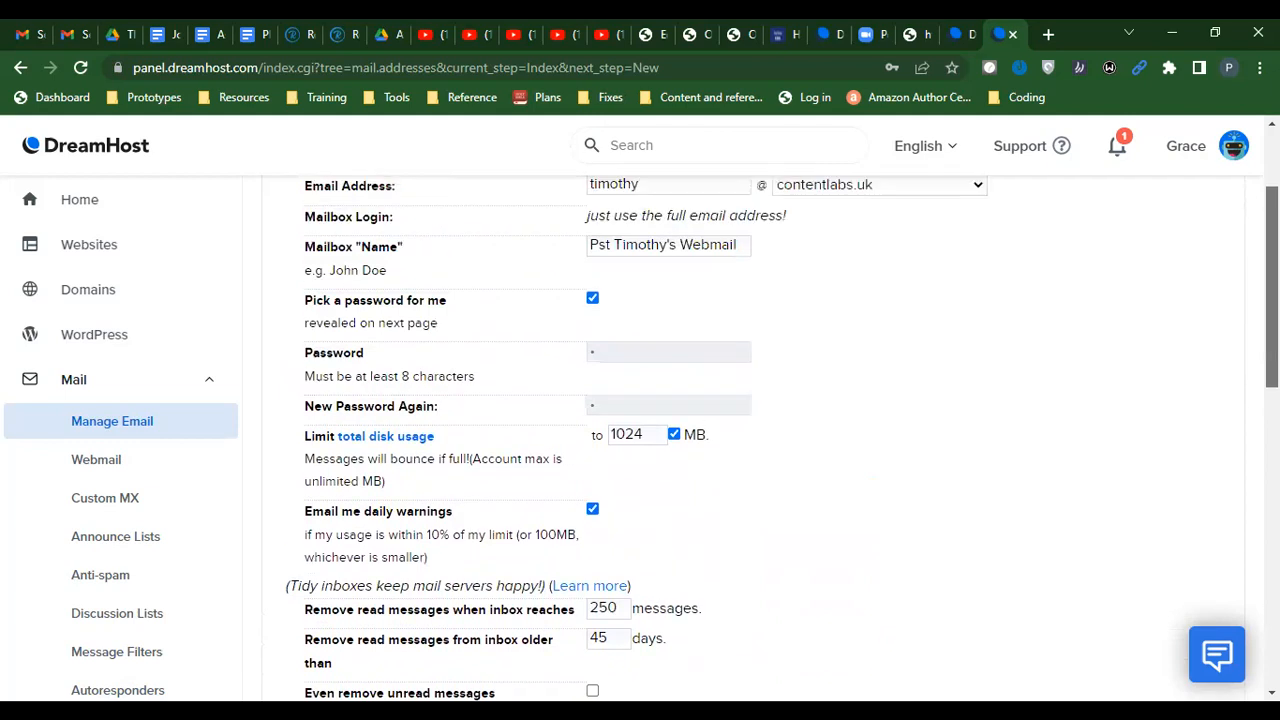
{"action": "scroll", "coordinate": [1243, 323], "scroll_direction": "down", "scroll_amount": 5}
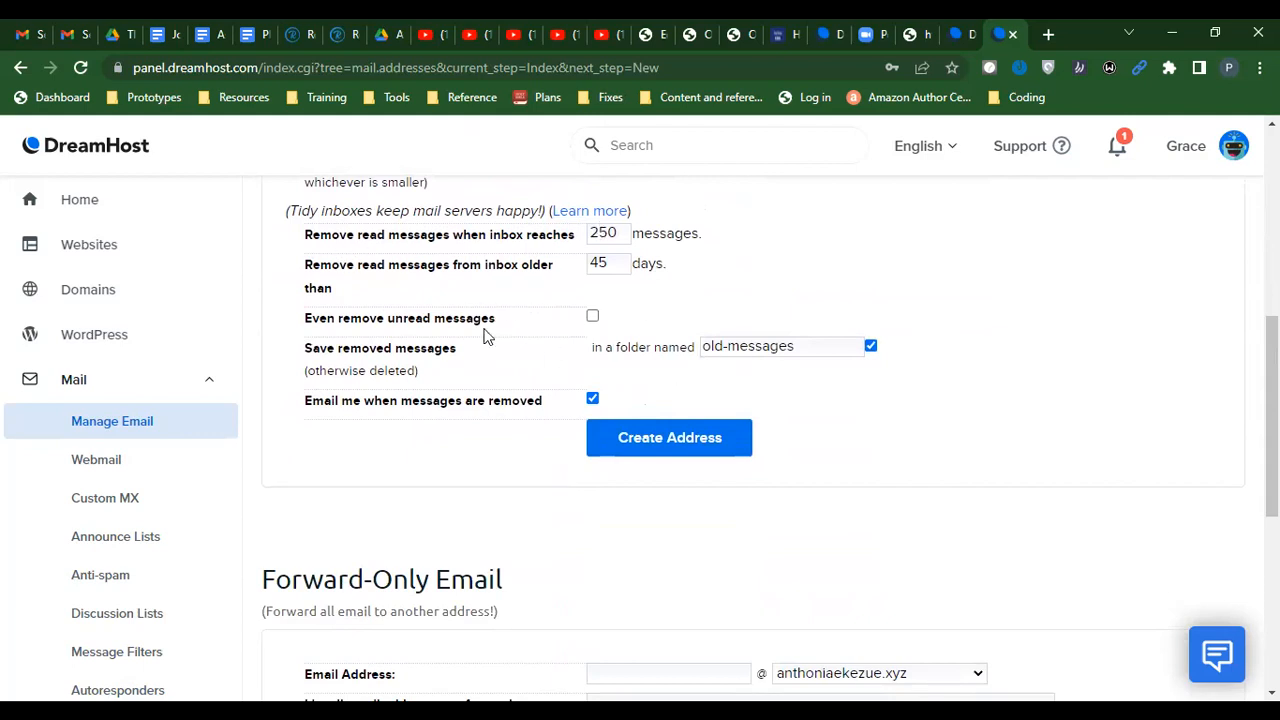
{"action": "scroll", "coordinate": [1272, 415], "scroll_direction": "down", "scroll_amount": 1}
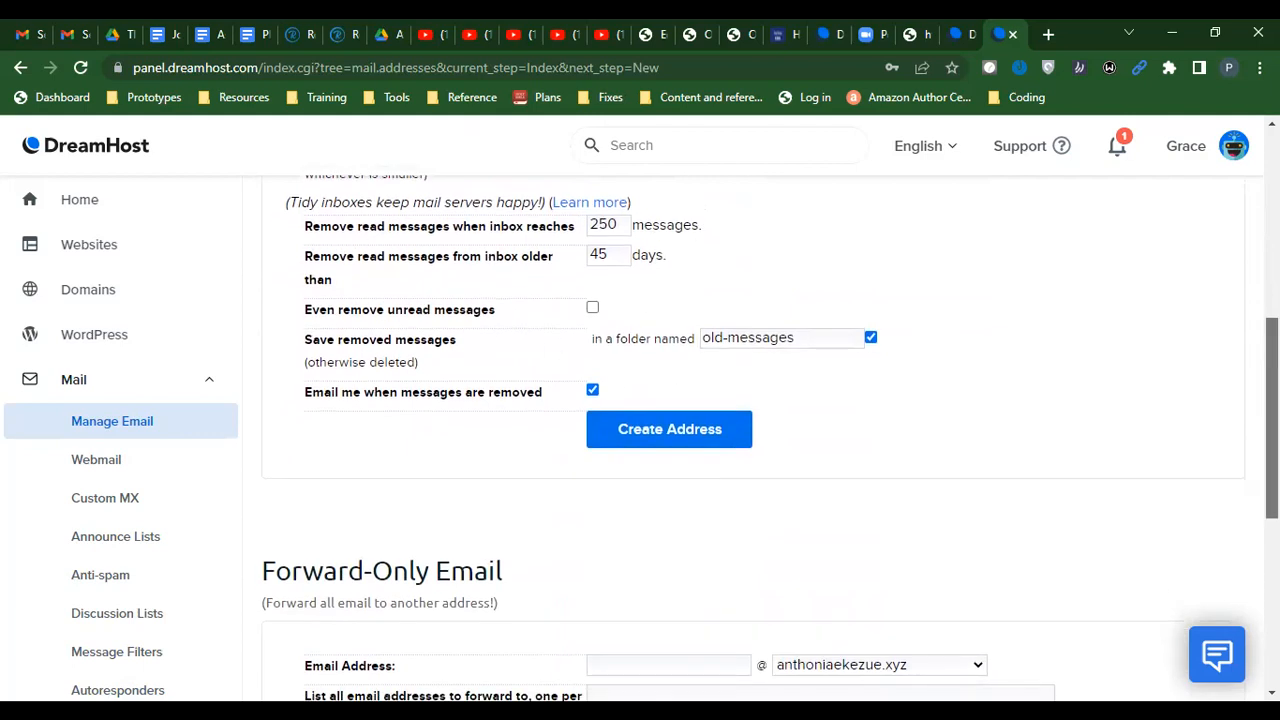
{"action": "scroll", "coordinate": [1272, 415], "scroll_direction": "down", "scroll_amount": 1}
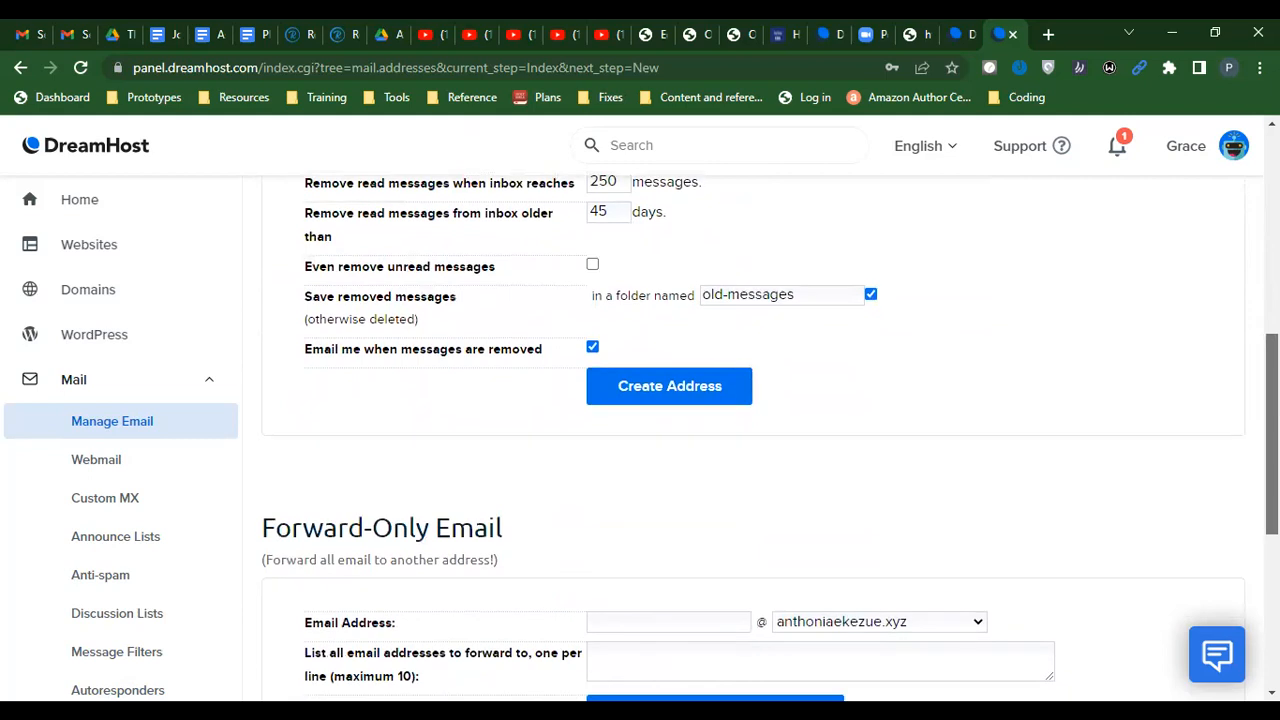
{"action": "scroll", "coordinate": [1272, 415], "scroll_direction": "down", "scroll_amount": 2}
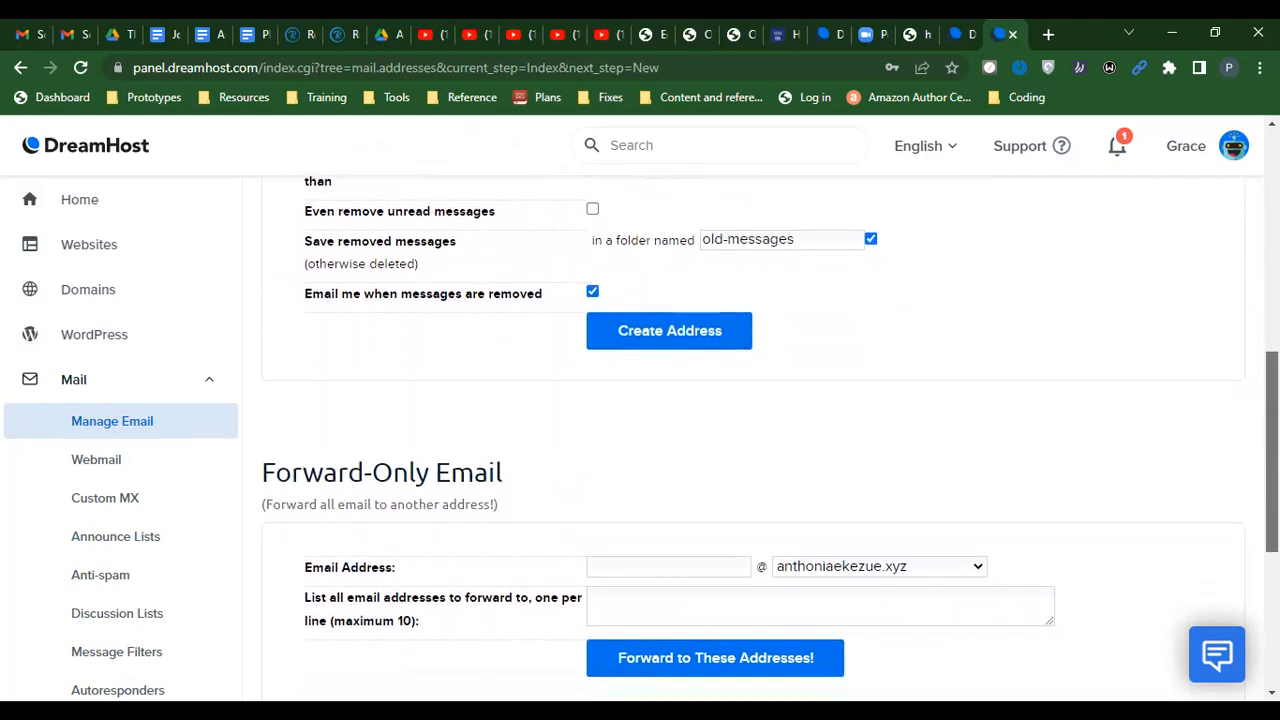
{"action": "scroll", "coordinate": [971, 494], "scroll_direction": "down", "scroll_amount": 4}
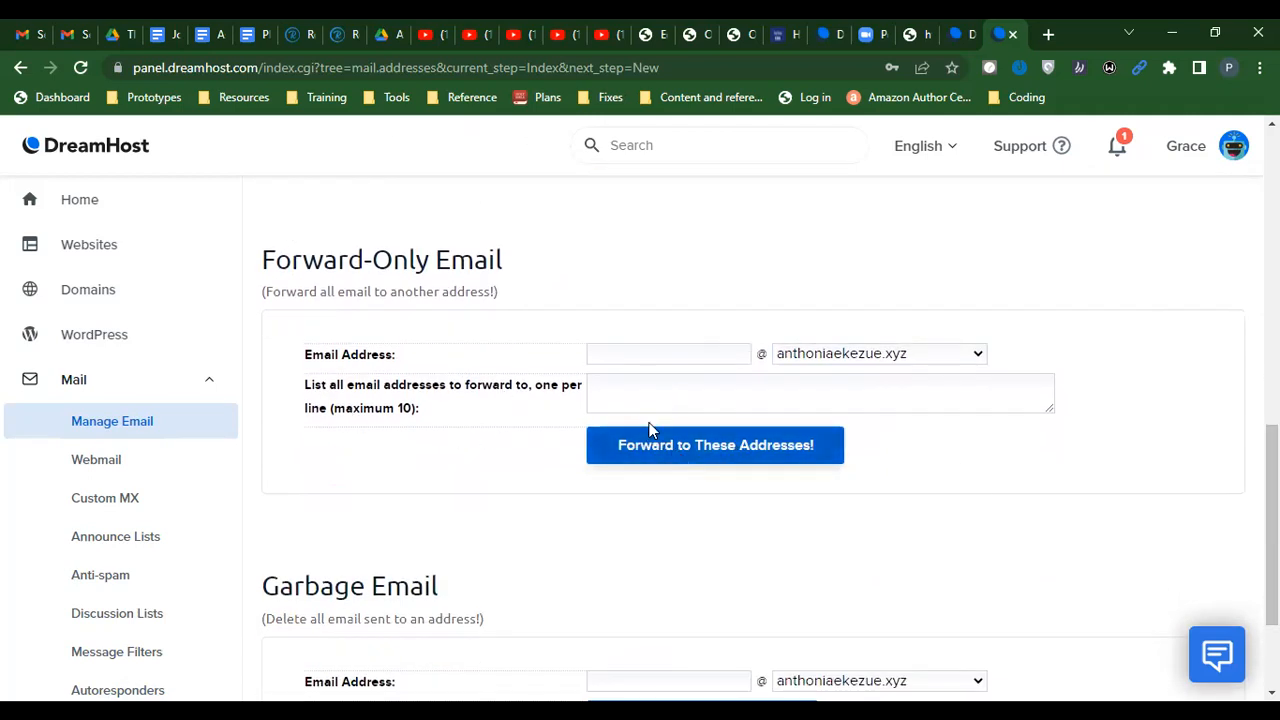
{"action": "left_click", "coordinate": [626, 402]}
{"action": "left_click", "coordinate": [643, 257]}
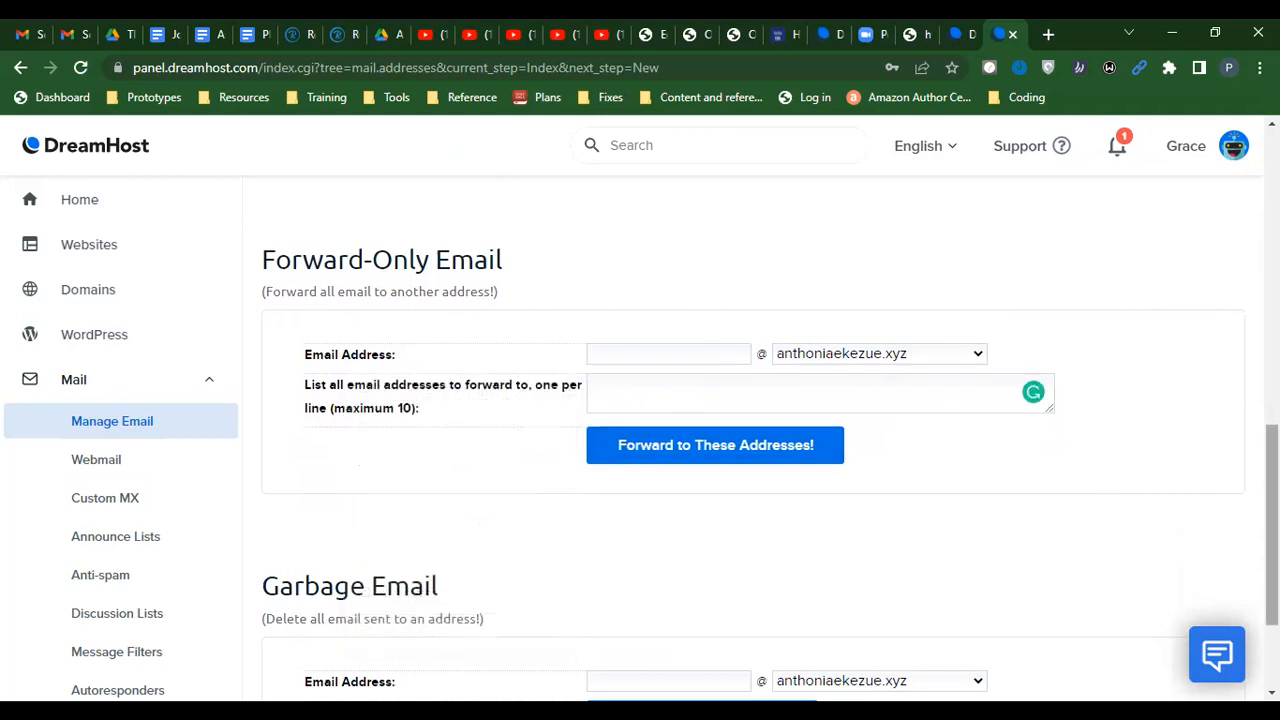
{"action": "scroll", "coordinate": [750, 450], "scroll_direction": "up", "scroll_amount": 1}
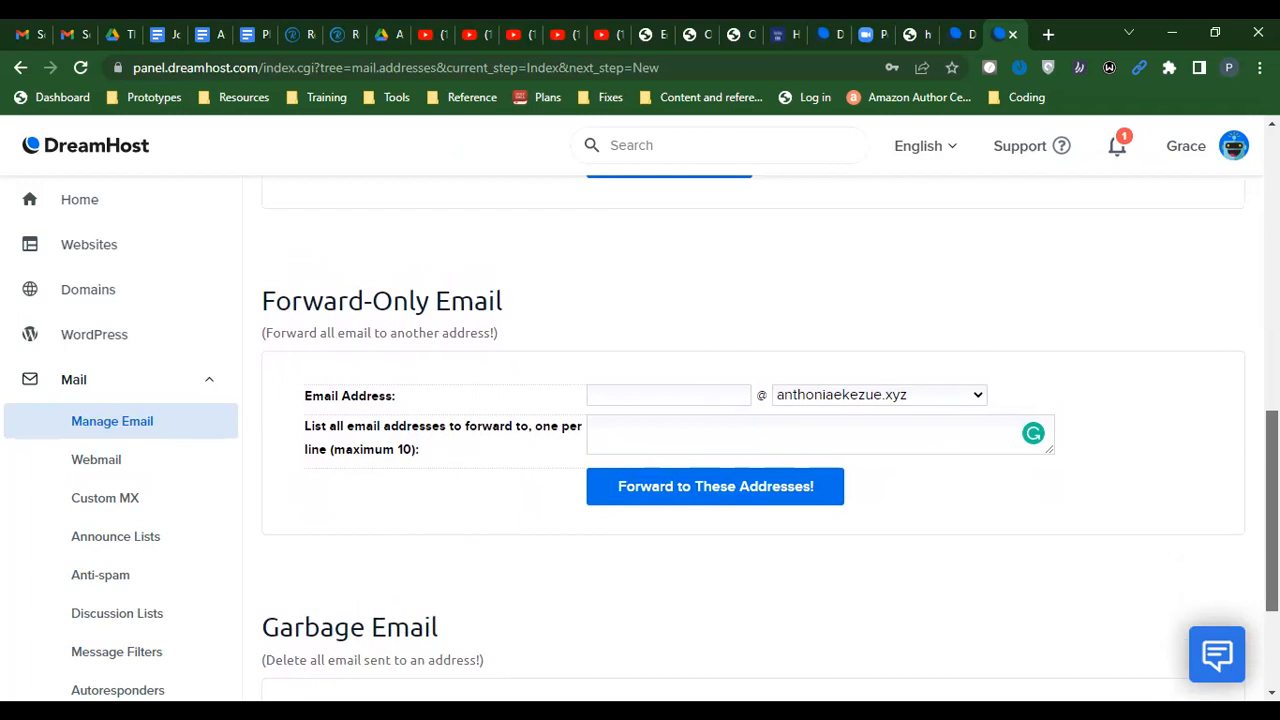
{"action": "scroll", "coordinate": [750, 440], "scroll_direction": "down", "scroll_amount": 1}
{"action": "scroll", "coordinate": [414, 320], "scroll_direction": "down", "scroll_amount": 1}
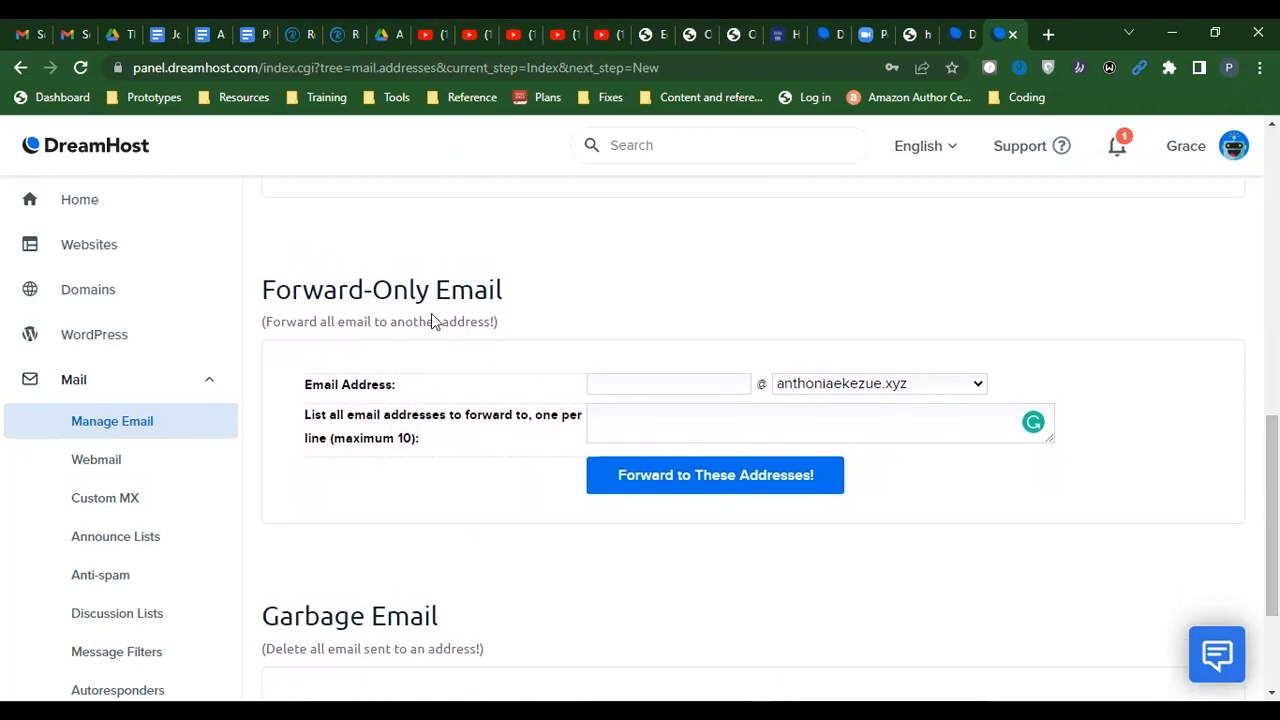
{"action": "left_click", "coordinate": [630, 432]}
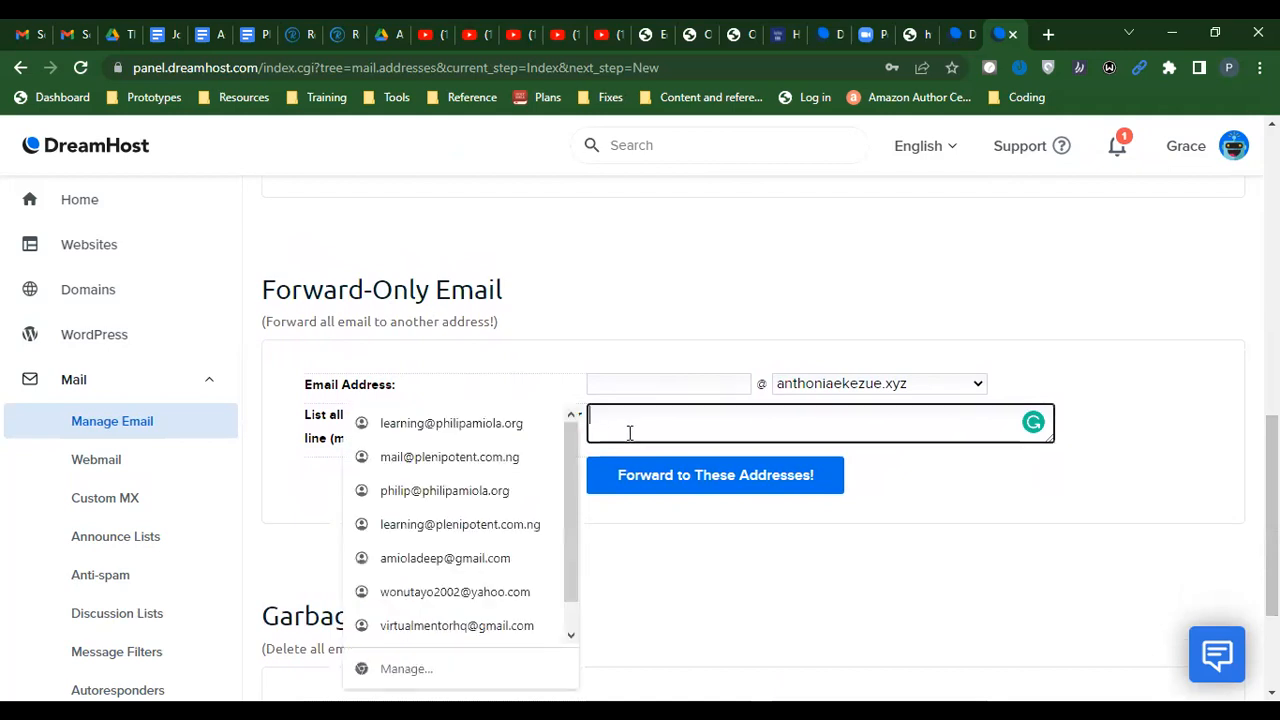
{"action": "left_click", "coordinate": [594, 298]}
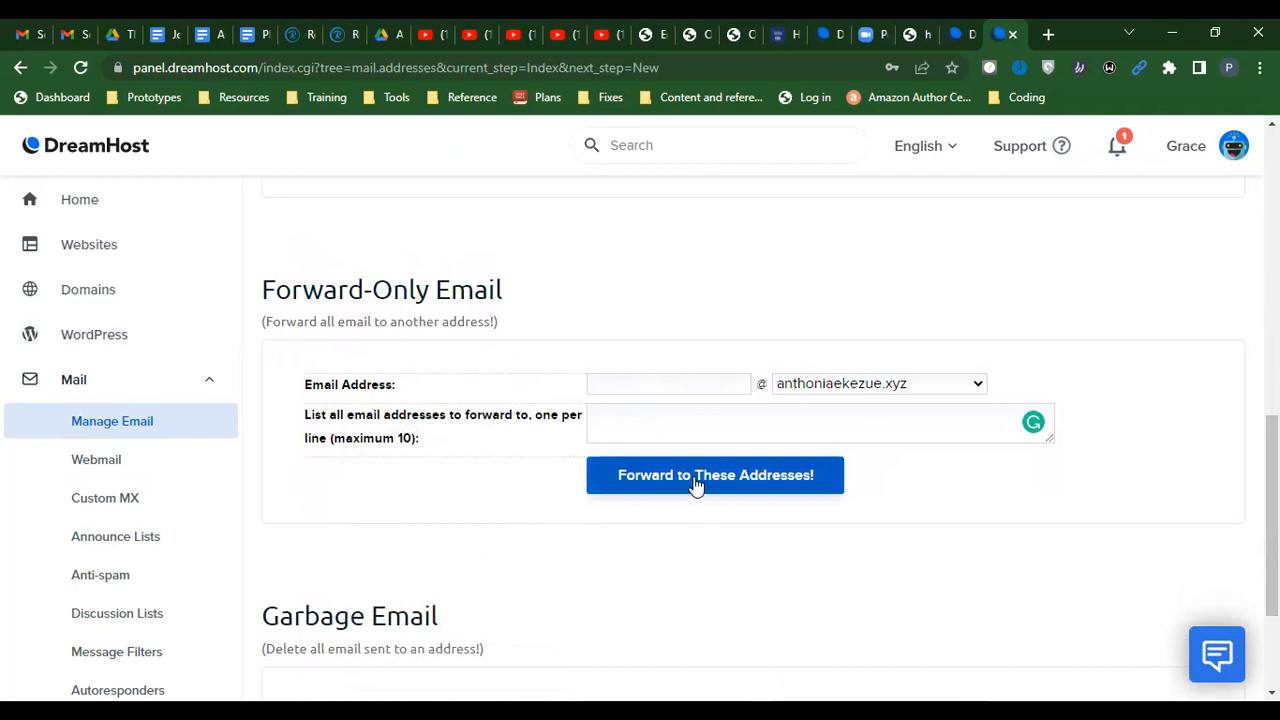
{"action": "scroll", "coordinate": [1272, 520], "scroll_direction": "down", "scroll_amount": 1}
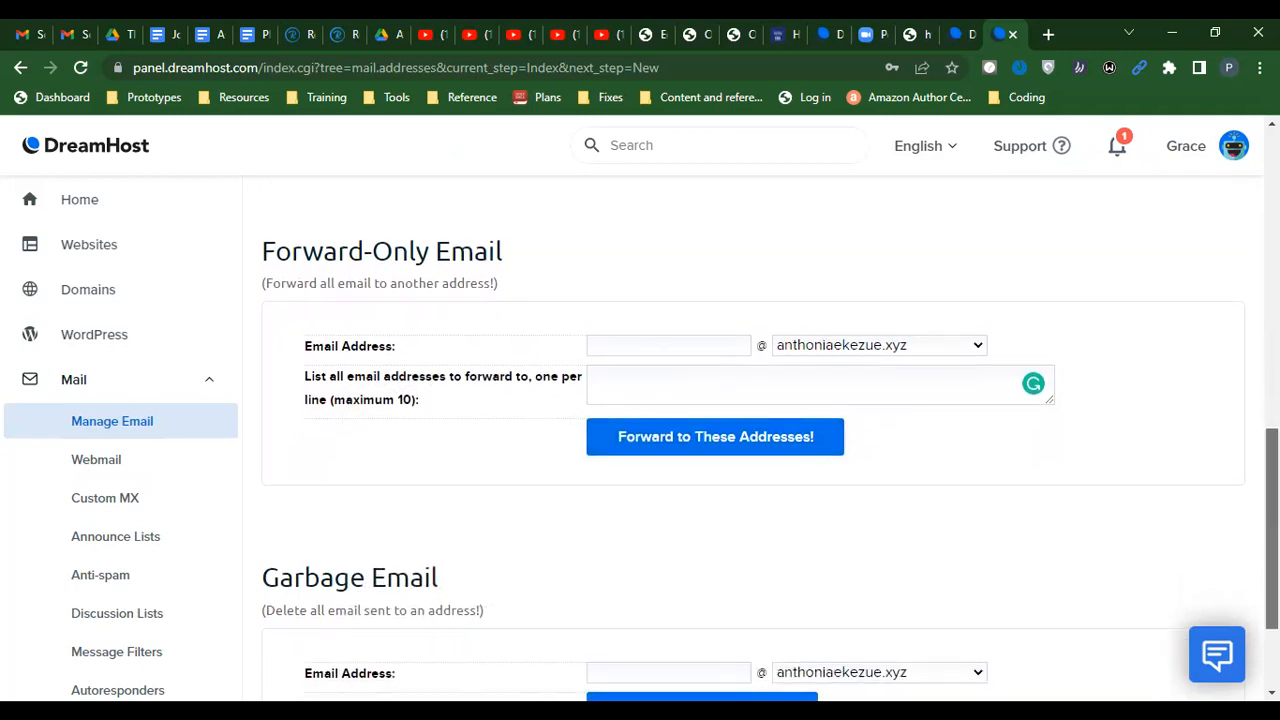
{"action": "scroll", "coordinate": [1272, 520], "scroll_direction": "down", "scroll_amount": 3}
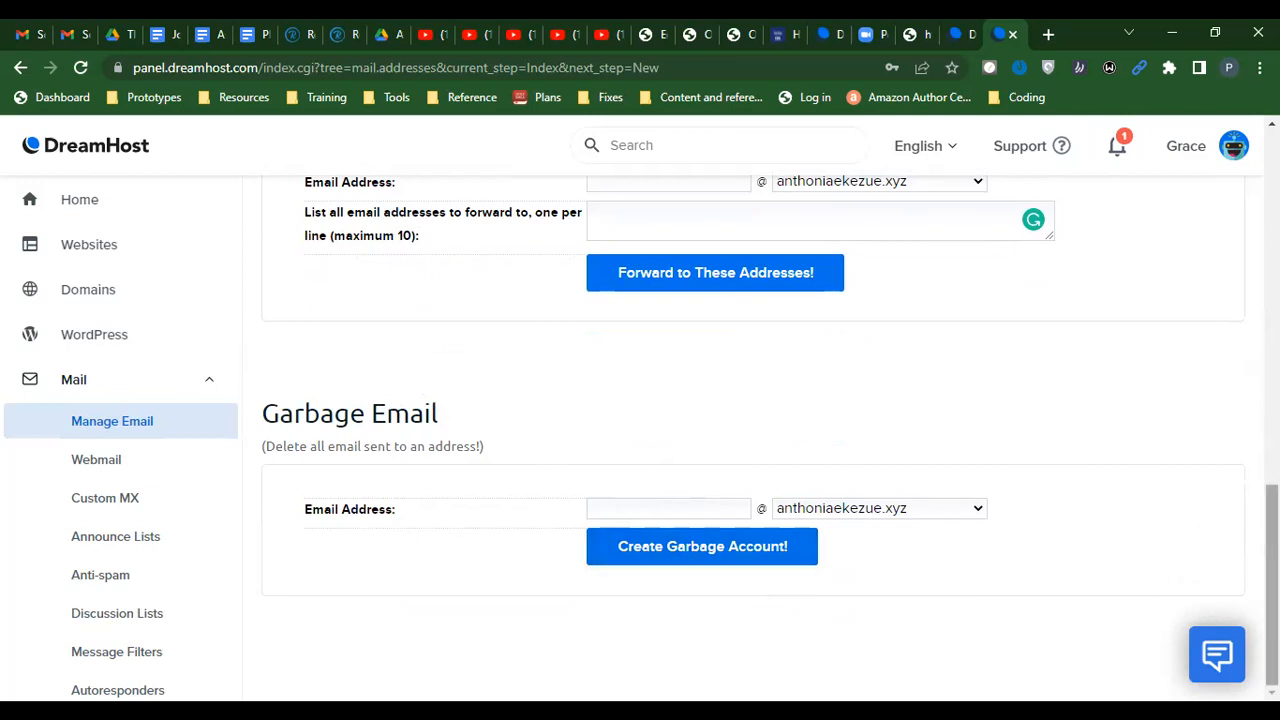
{"action": "scroll", "coordinate": [1235, 400], "scroll_direction": "up", "scroll_amount": 4}
{"action": "scroll", "coordinate": [1229, 371], "scroll_direction": "up", "scroll_amount": 1}
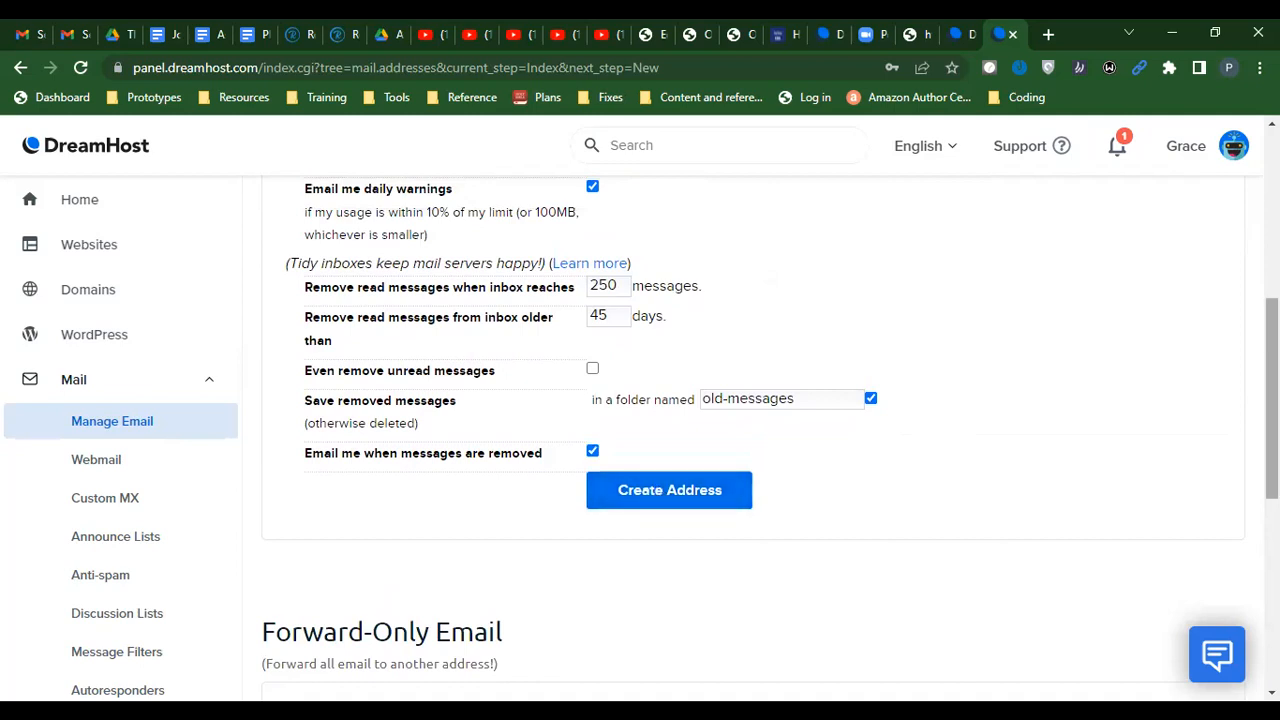
{"action": "scroll", "coordinate": [1272, 400], "scroll_direction": "up", "scroll_amount": 4}
{"action": "scroll", "coordinate": [1272, 400], "scroll_direction": "down", "scroll_amount": 3}
{"action": "scroll", "coordinate": [1272, 400], "scroll_direction": "down", "scroll_amount": 1}
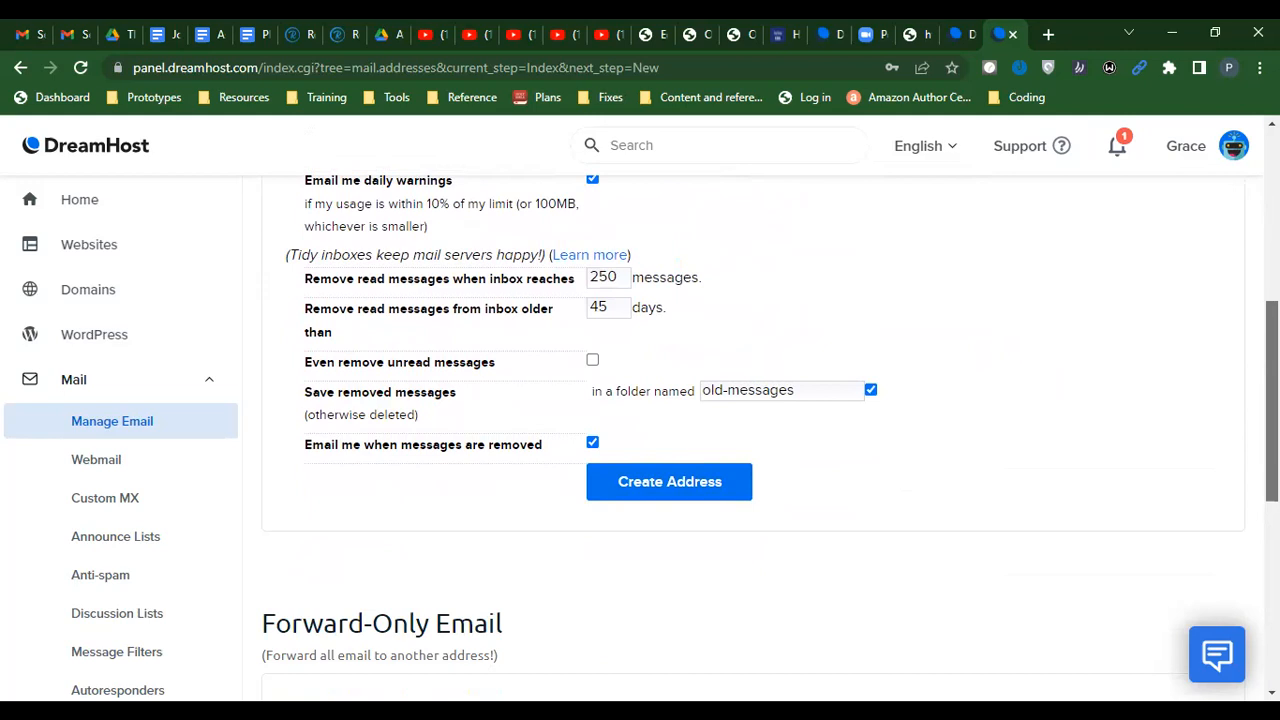
{"action": "scroll", "coordinate": [1272, 400], "scroll_direction": "up", "scroll_amount": 2}
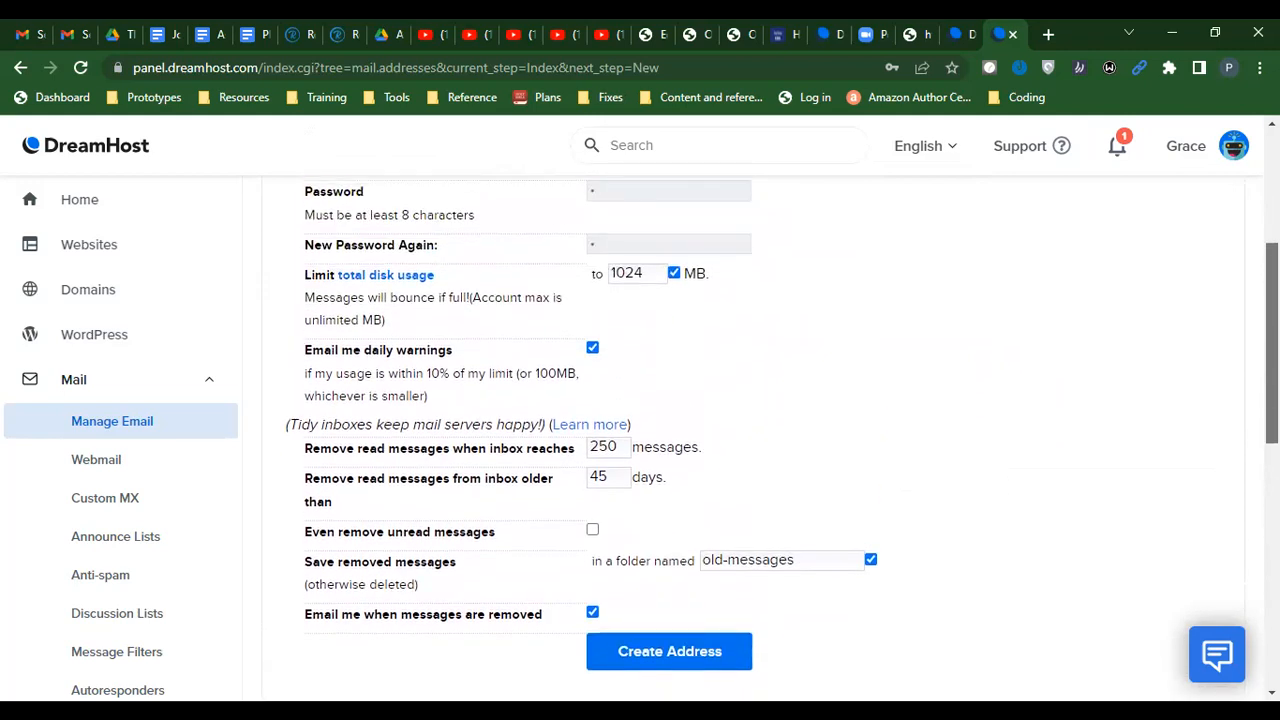
{"action": "scroll", "coordinate": [1244, 269], "scroll_direction": "up", "scroll_amount": 2}
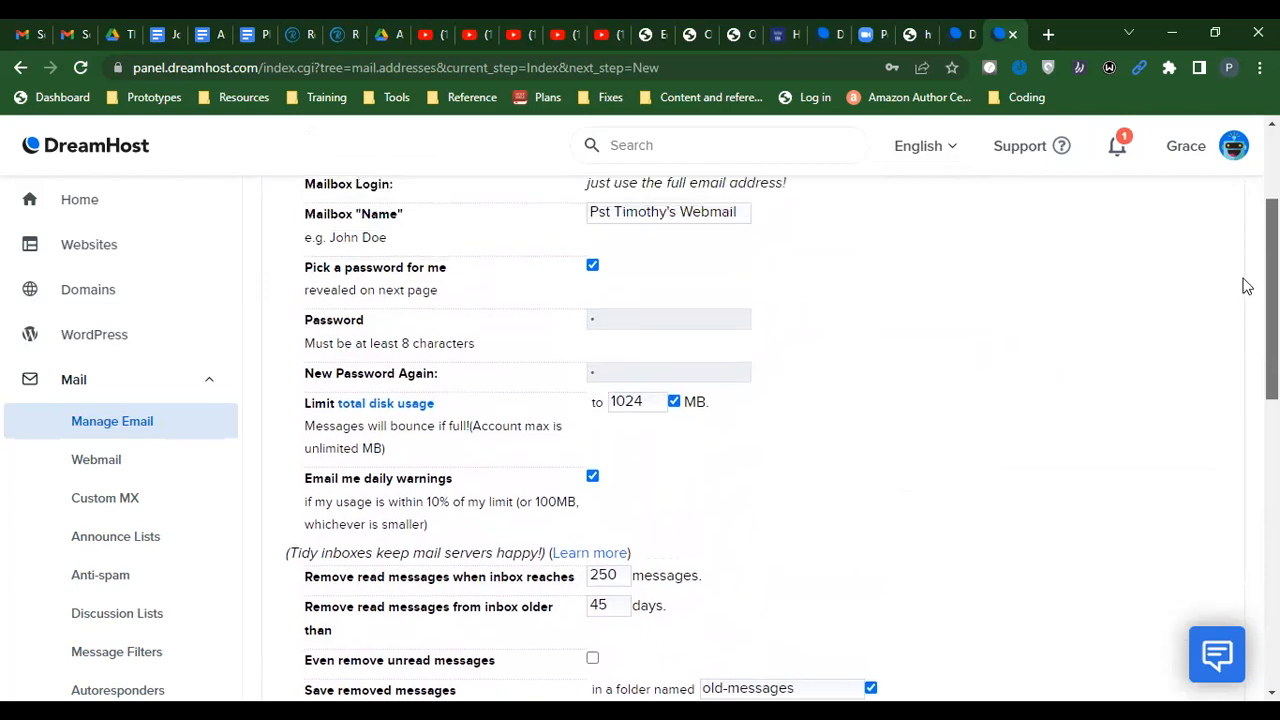
{"action": "scroll", "coordinate": [1244, 269], "scroll_direction": "up", "scroll_amount": 1}
{"action": "scroll", "coordinate": [1240, 263], "scroll_direction": "down", "scroll_amount": 2}
{"action": "scroll", "coordinate": [771, 425], "scroll_direction": "down", "scroll_amount": 1}
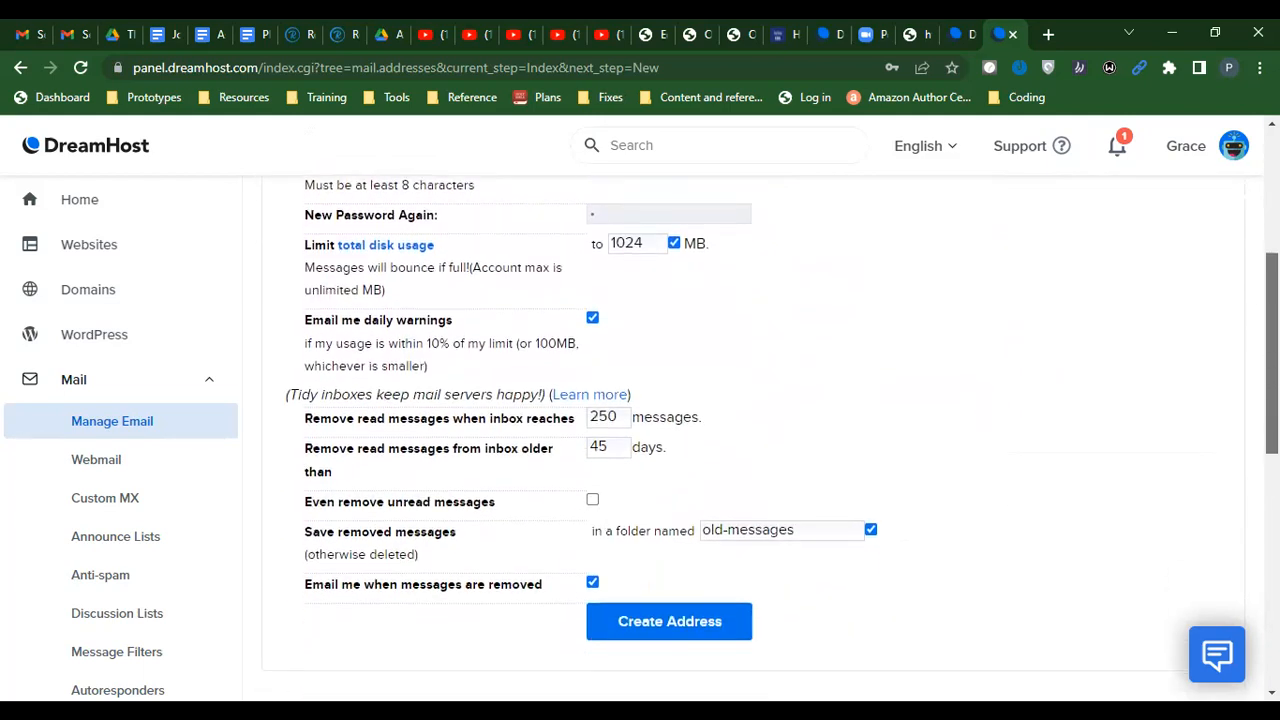
{"action": "scroll", "coordinate": [771, 412], "scroll_direction": "down", "scroll_amount": 1}
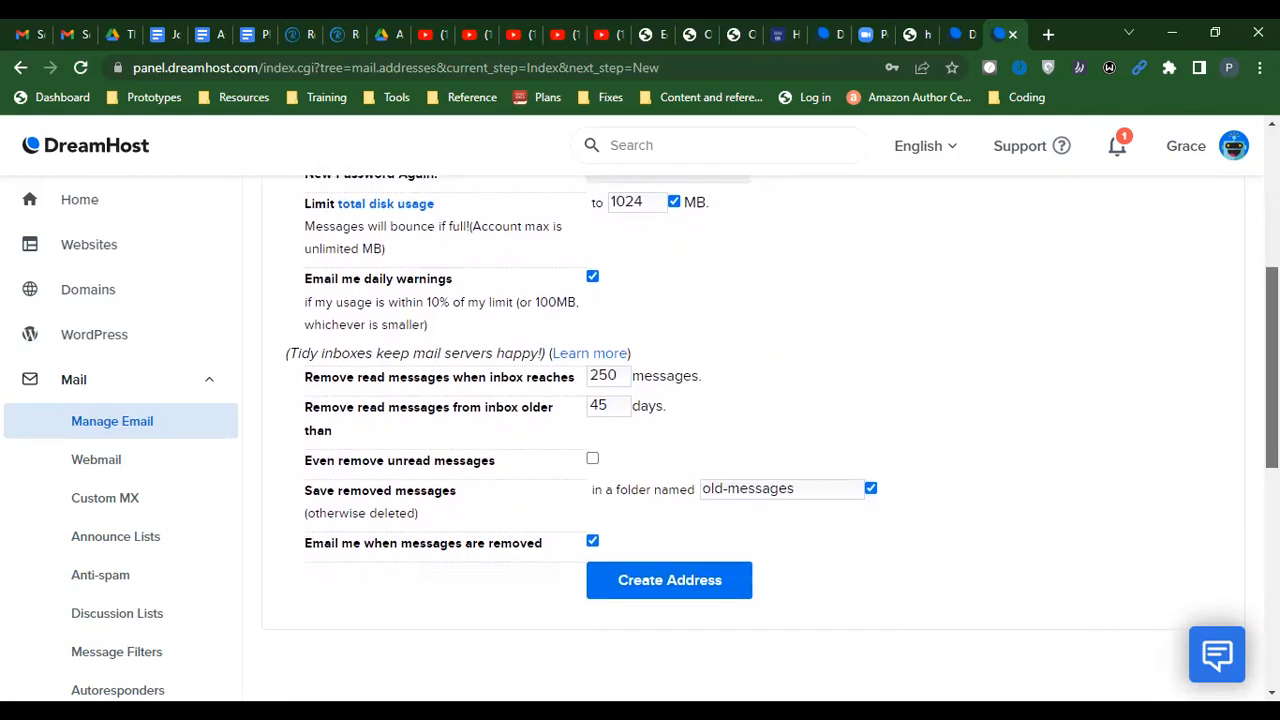
{"action": "scroll", "coordinate": [771, 412], "scroll_direction": "down", "scroll_amount": 1}
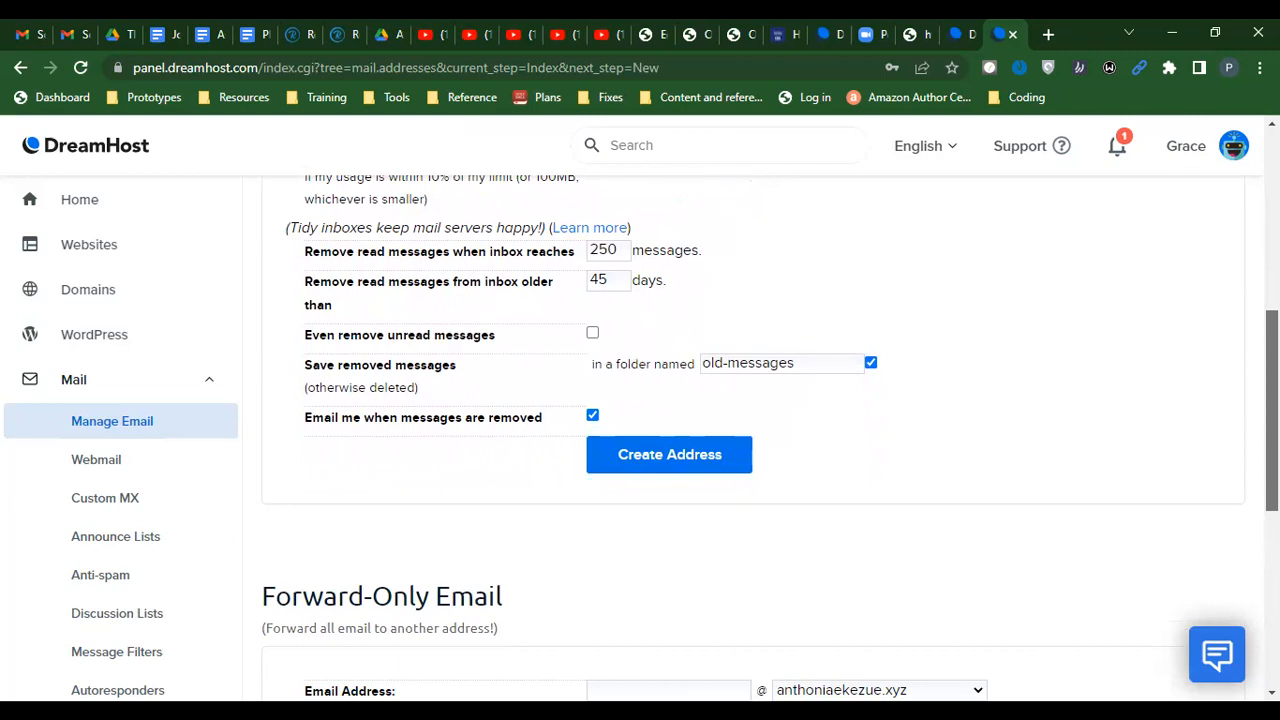
{"action": "scroll", "coordinate": [750, 420], "scroll_direction": "down", "scroll_amount": 1}
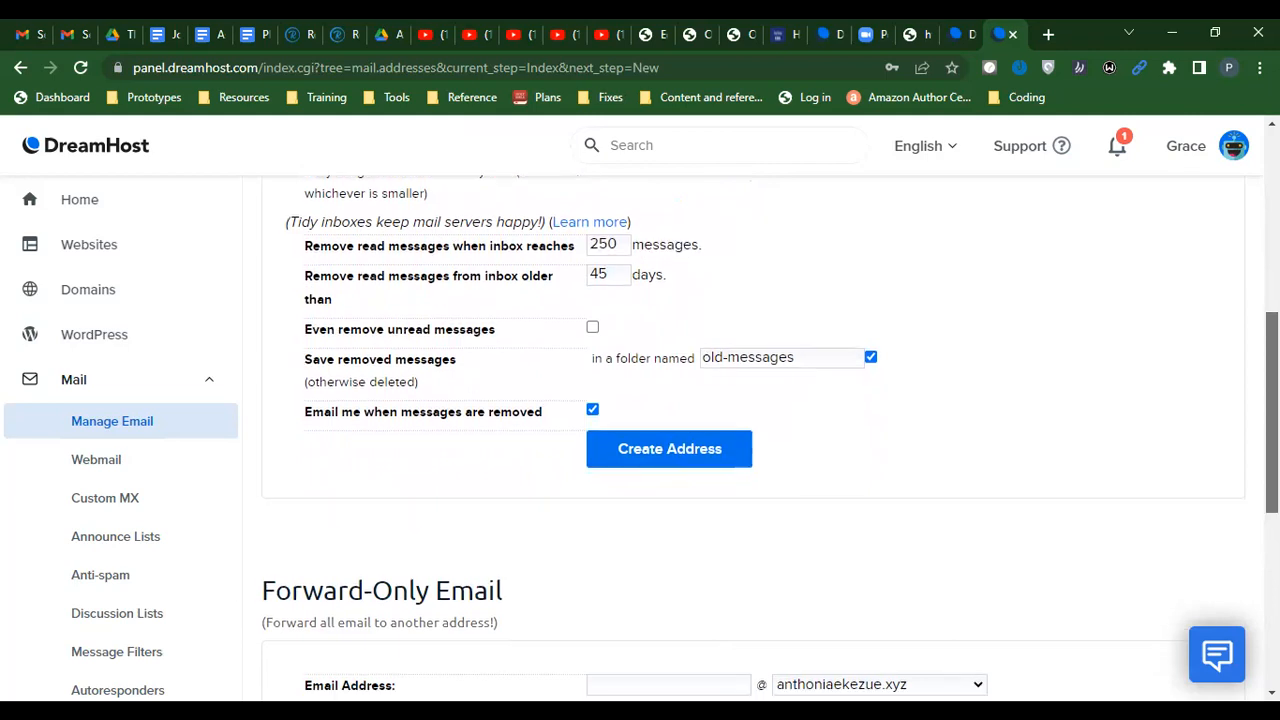
{"action": "scroll", "coordinate": [594, 430], "scroll_direction": "up", "scroll_amount": 1}
After the illegal-character error, delete the 's Webmail ending from the mailbox name and resubmit
{"action": "left_click", "coordinate": [640, 492]}
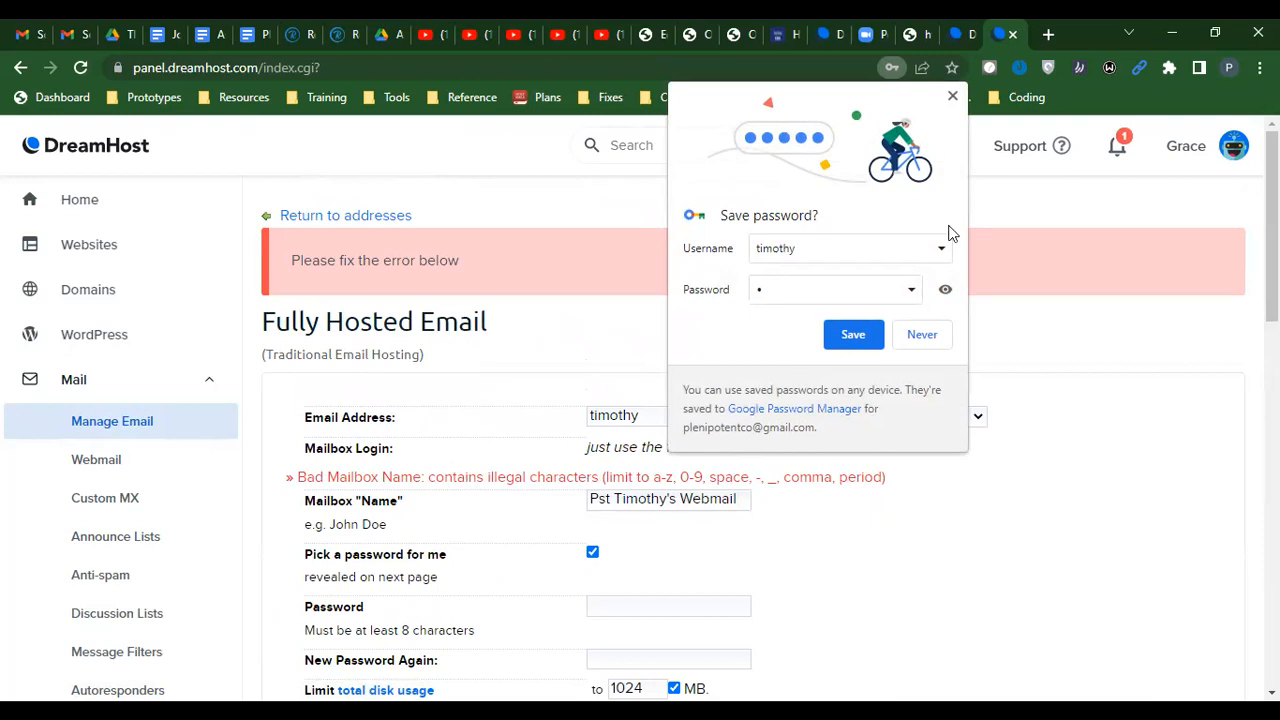
{"action": "left_click", "coordinate": [679, 496]}
{"action": "key", "text": "shift+End"}
{"action": "key", "text": "Delete"}
{"action": "key", "text": "BackSpace"}
{"action": "key", "text": "BackSpace"}
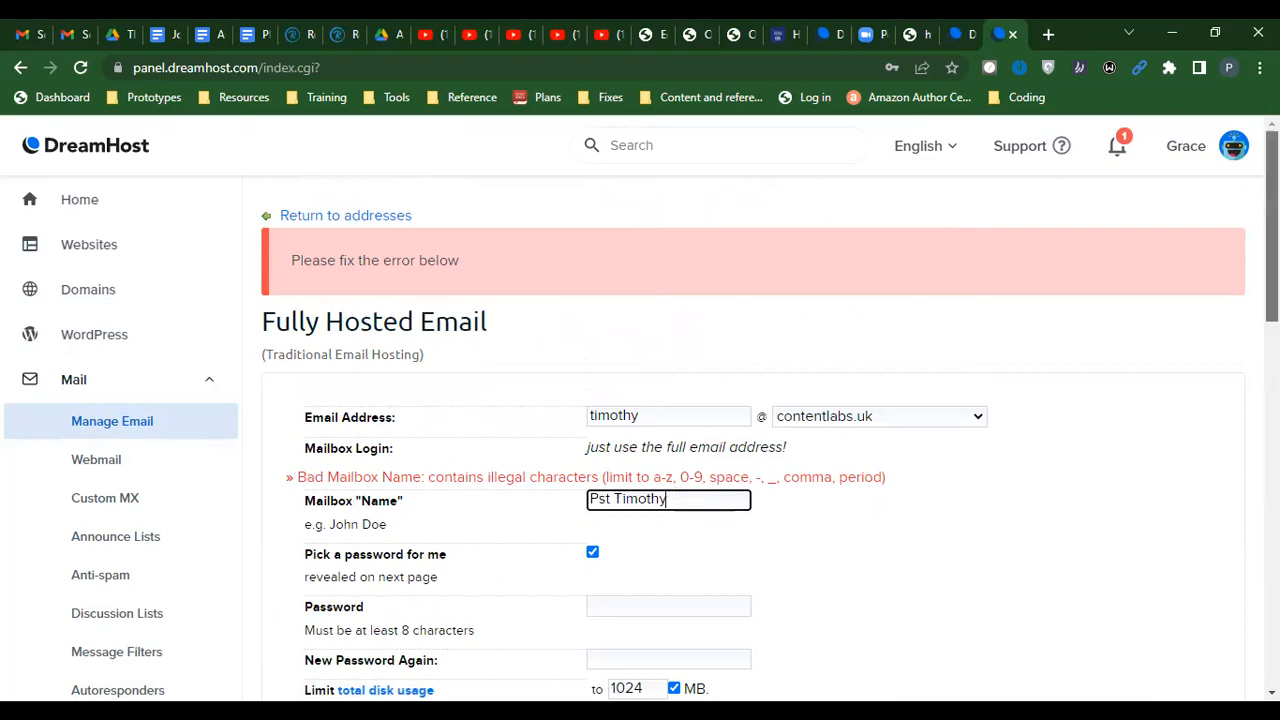
{"action": "scroll", "coordinate": [760, 420], "scroll_direction": "down", "scroll_amount": 7}
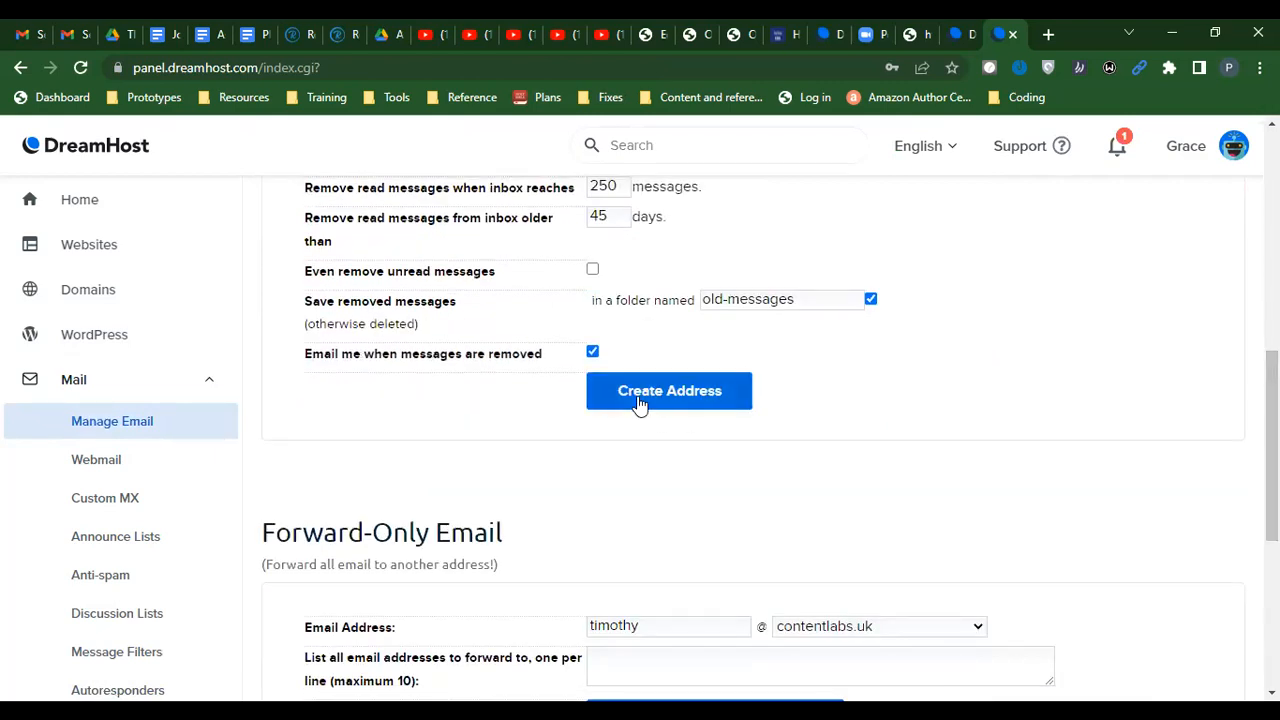
{"action": "left_click", "coordinate": [640, 400]}
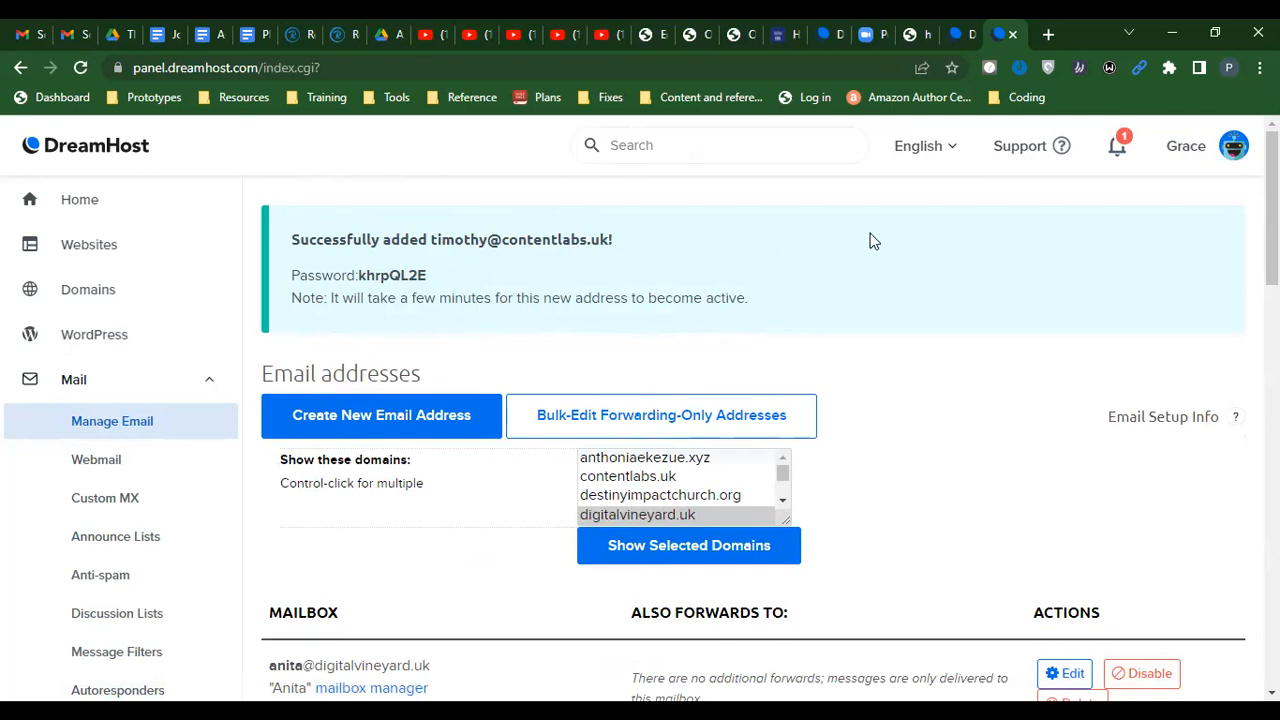
Load webmail.dreamhost.com in a new tab and enter the new mailbox's username for login
{"action": "left_click", "coordinate": [1048, 37]}
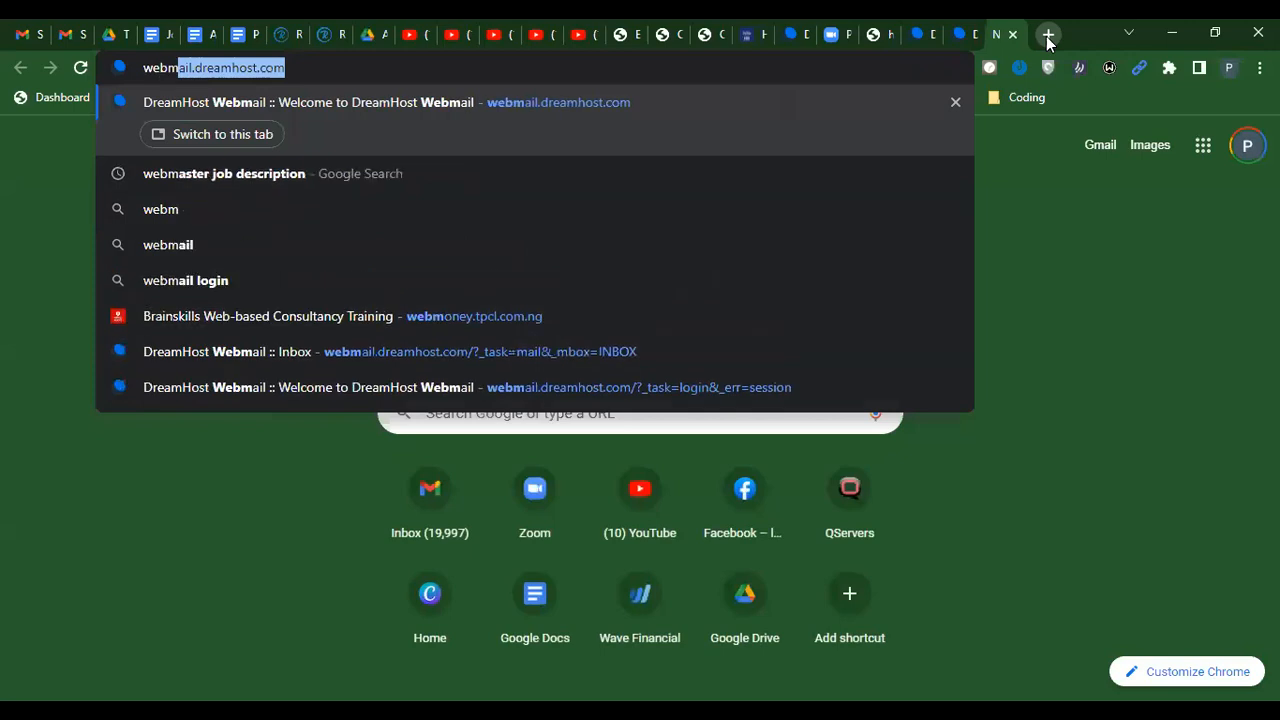
{"action": "key", "text": "Return"}
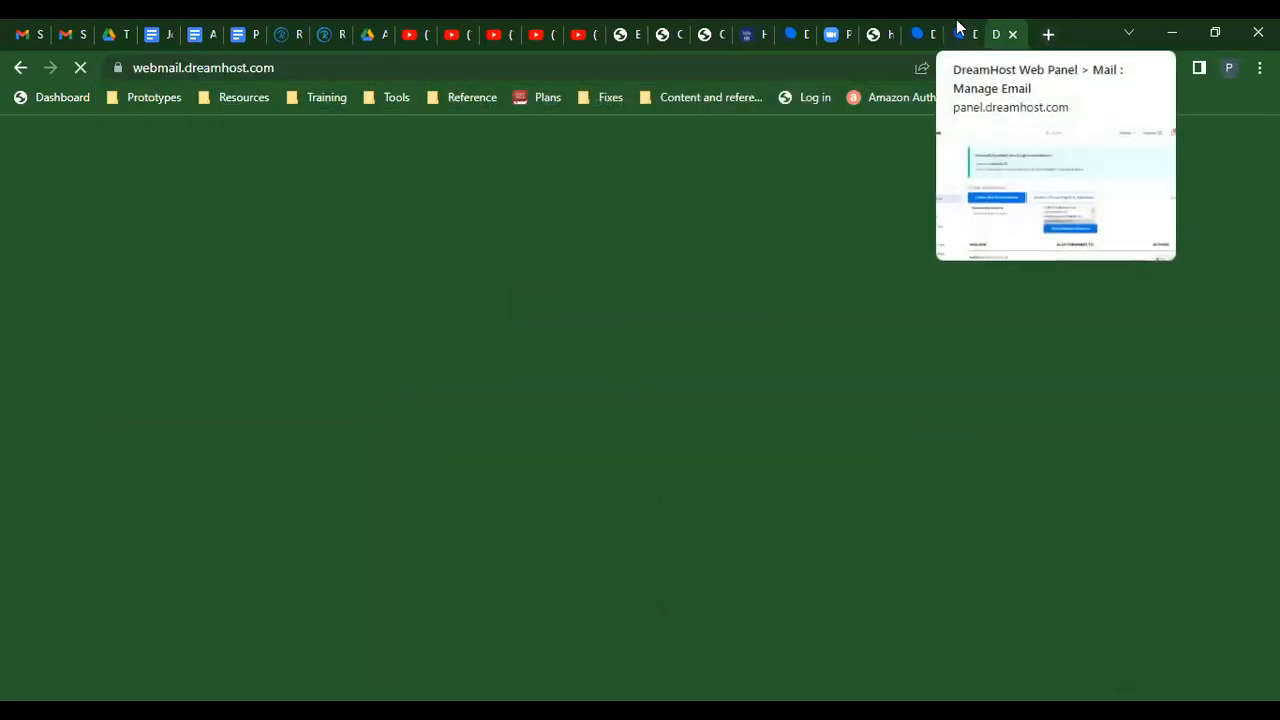
{"action": "left_click", "coordinate": [957, 30]}
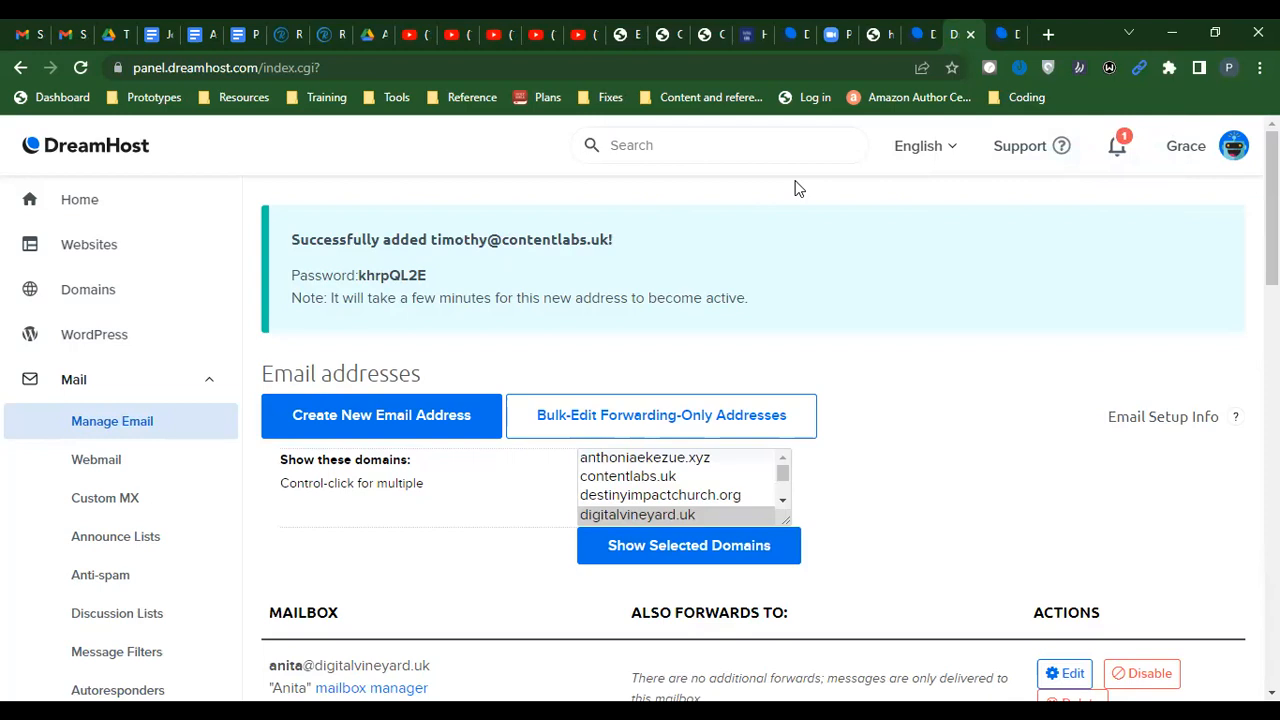
{"action": "left_click", "coordinate": [1005, 34]}
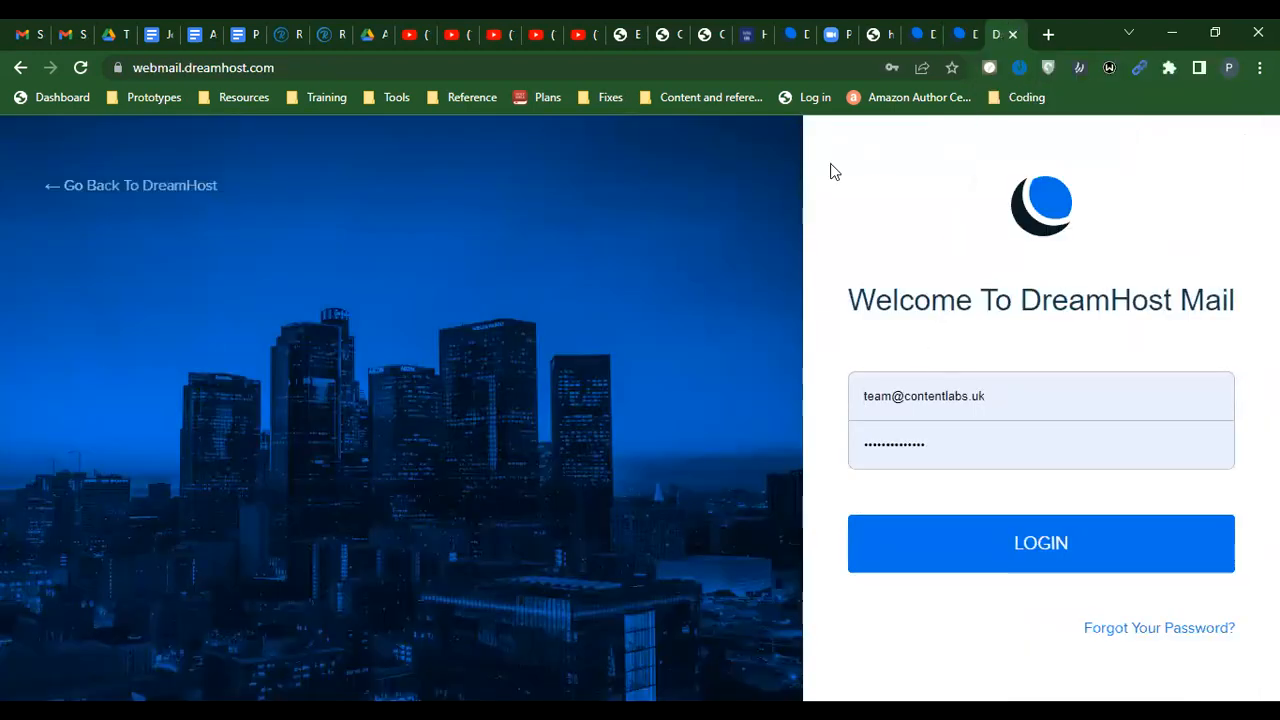
{"action": "double_click", "coordinate": [875, 396]}
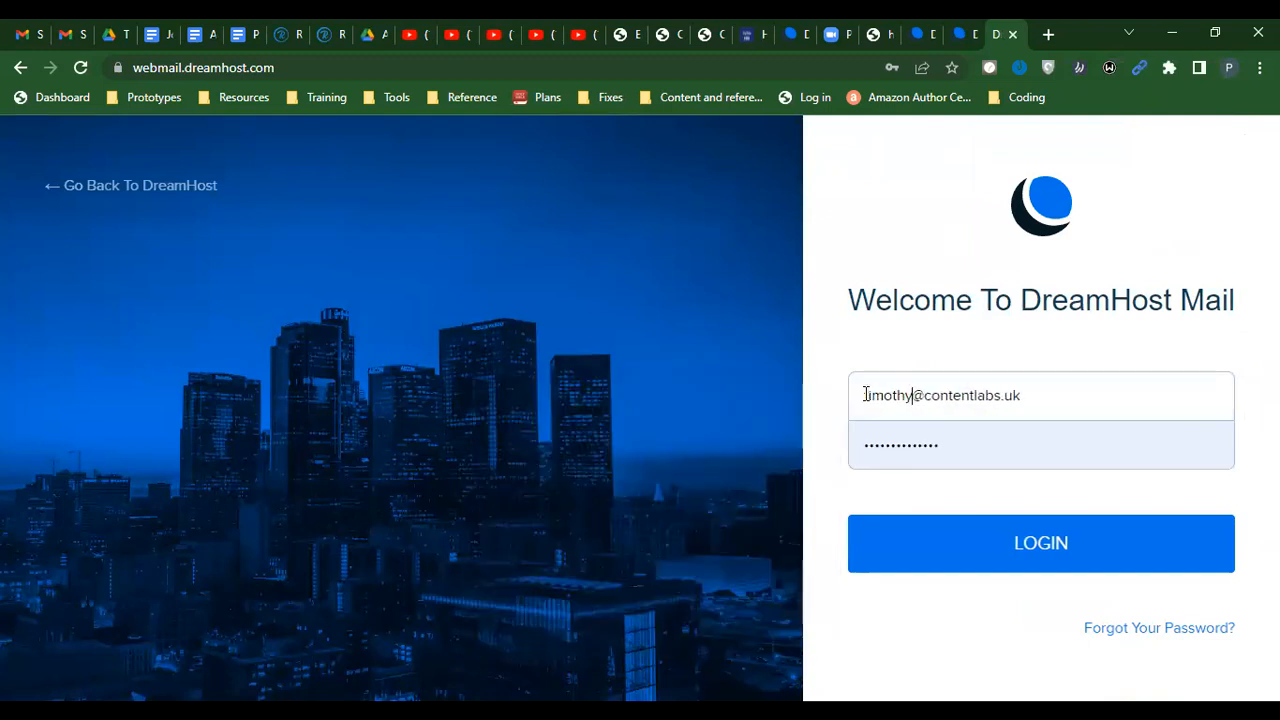
{"action": "left_click", "coordinate": [950, 30]}
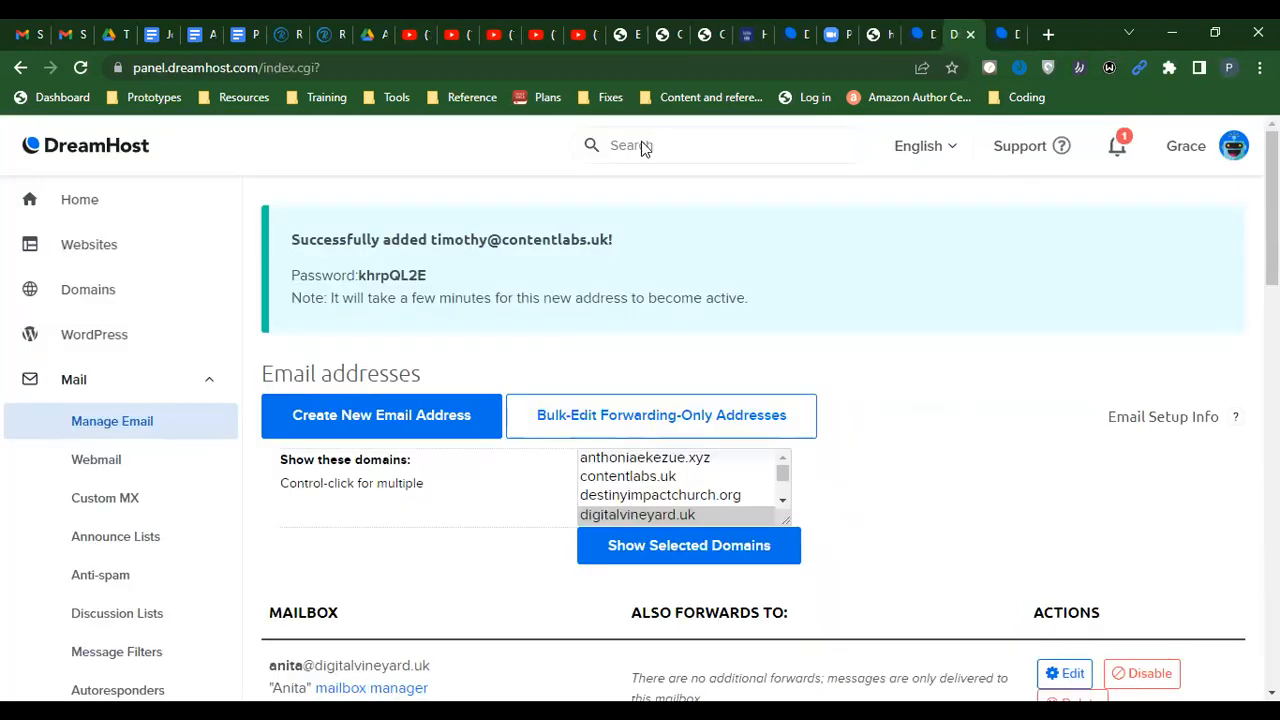
{"action": "triple_click", "coordinate": [375, 278]}
{"action": "left_click", "coordinate": [358, 273]}
{"action": "mouse_move", "coordinate": [358, 273]}
{"action": "left_mouse_down"}
{"action": "mouse_move", "coordinate": [428, 271]}
{"action": "mouse_move", "coordinate": [363, 276]}
{"action": "left_mouse_up"}
{"action": "left_click", "coordinate": [428, 272]}
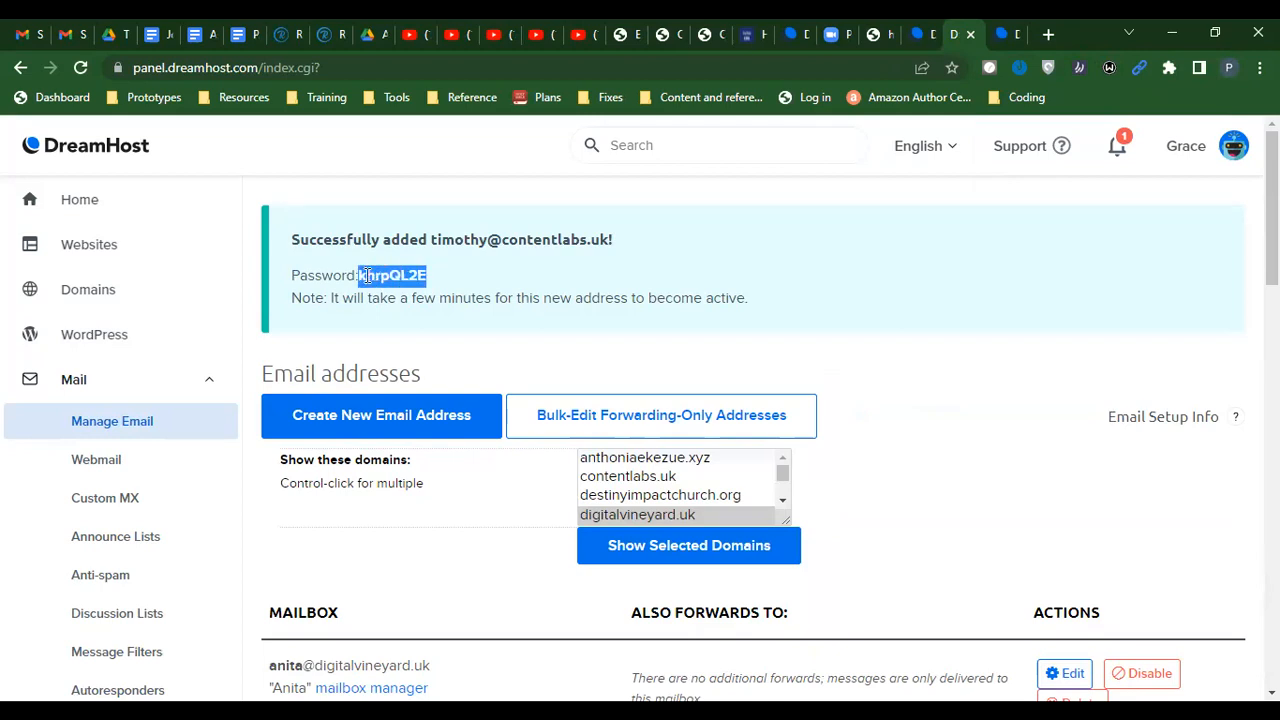
{"action": "right_click", "coordinate": [367, 276]}
{"action": "left_click", "coordinate": [395, 289]}
{"action": "left_click", "coordinate": [431, 240]}
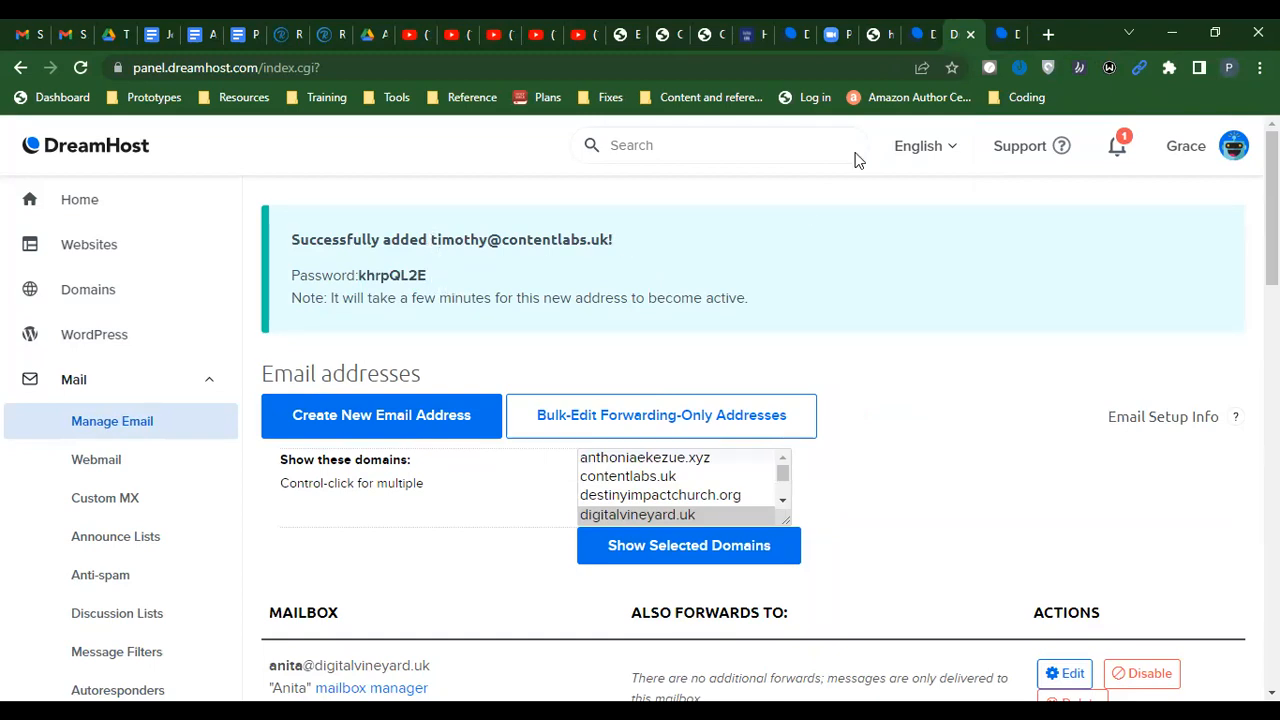
Log in to webmail with the pasted generated password and dismiss the save-password prompt
{"action": "left_click", "coordinate": [1008, 34]}
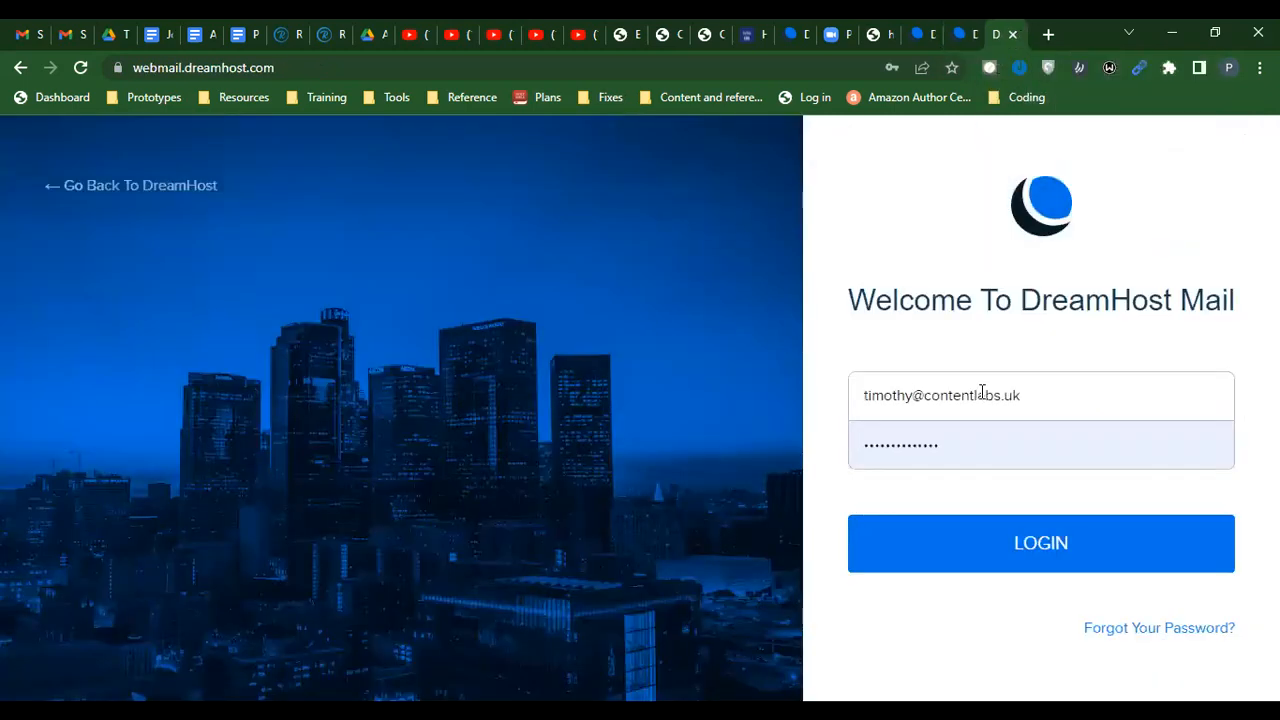
{"action": "double_click", "coordinate": [924, 443]}
{"action": "key", "text": "ctrl+v"}
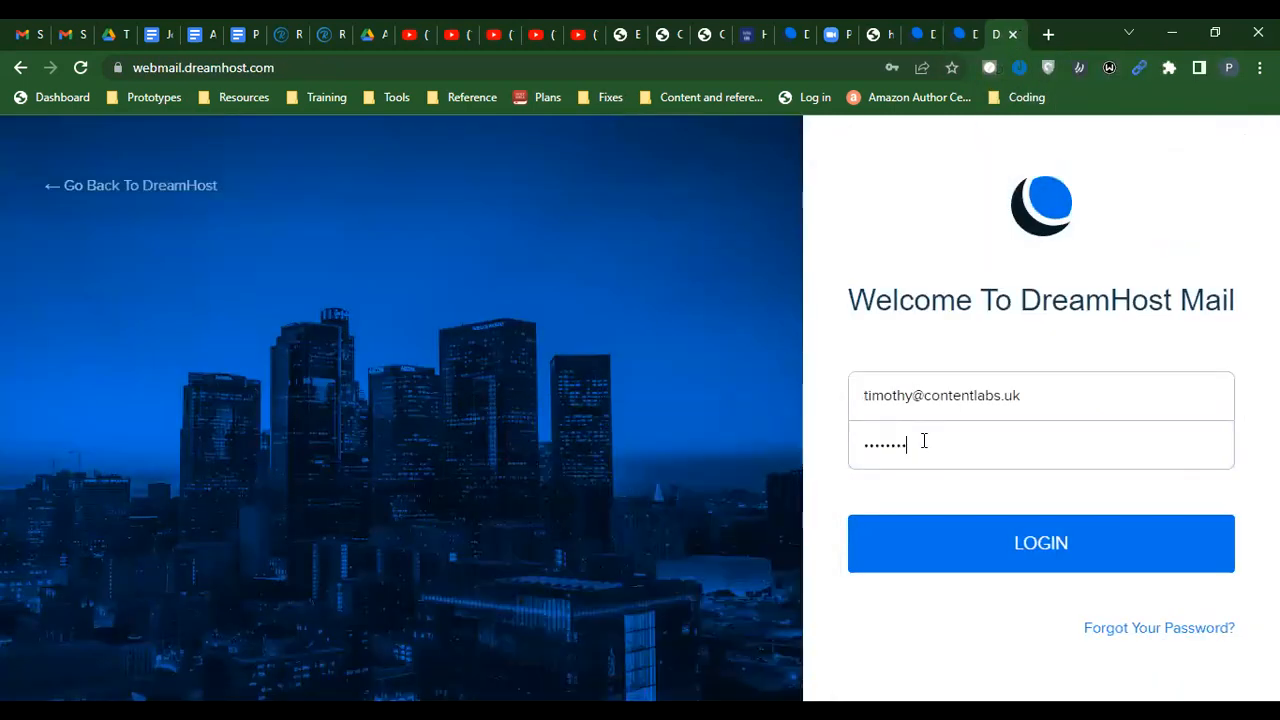
{"action": "left_click", "coordinate": [1014, 546]}
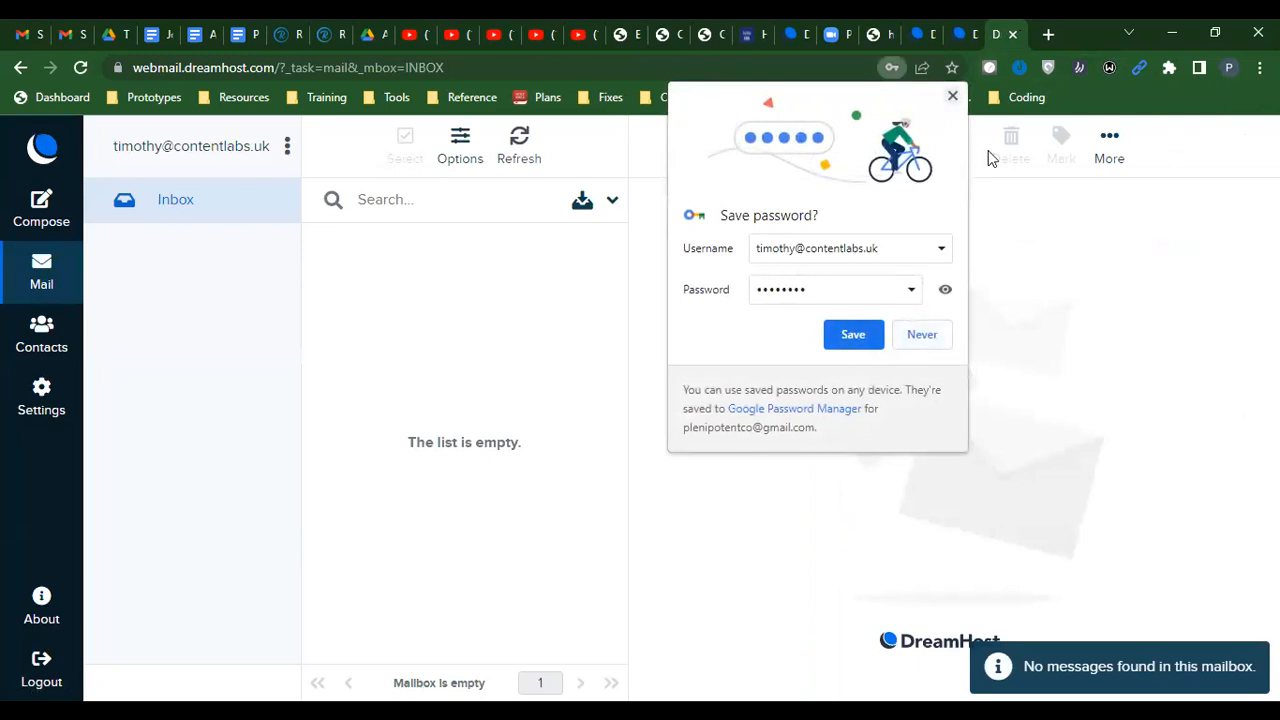
{"action": "left_click", "coordinate": [836, 252]}
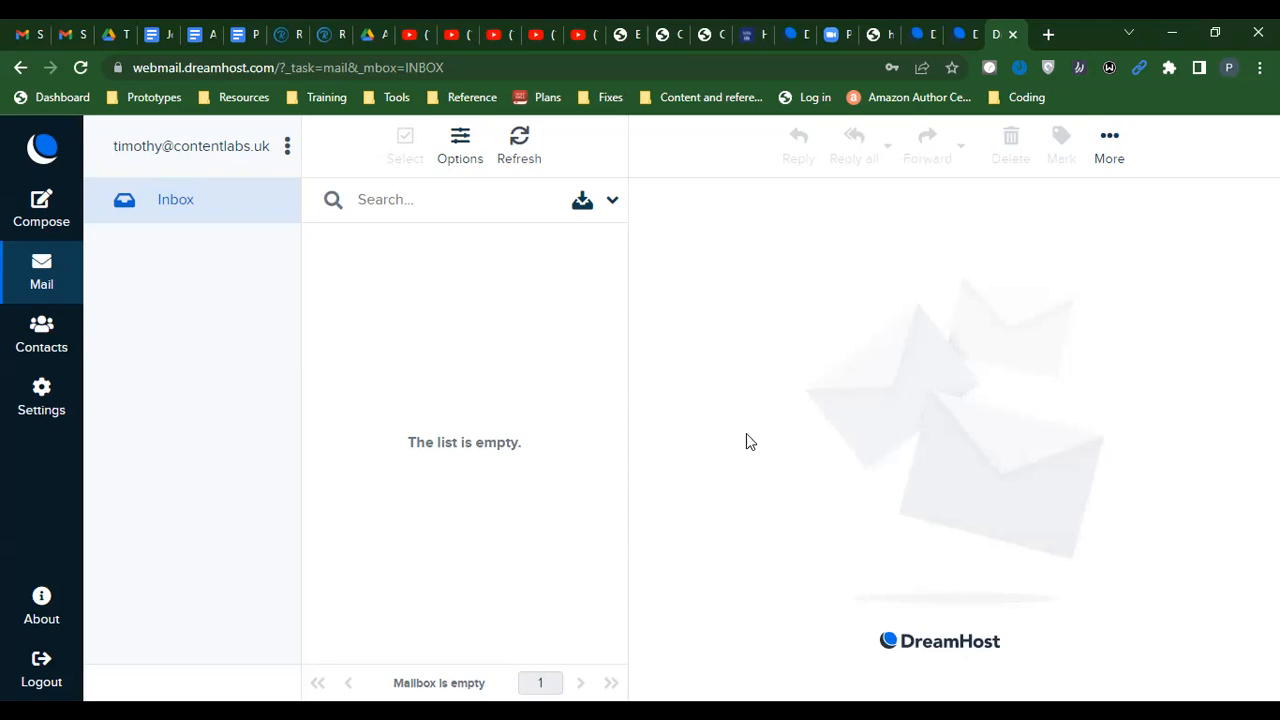
Switch to the other Gmail account's Inbox and open the TalkWithLead launch email
{"action": "left_click", "coordinate": [70, 34]}
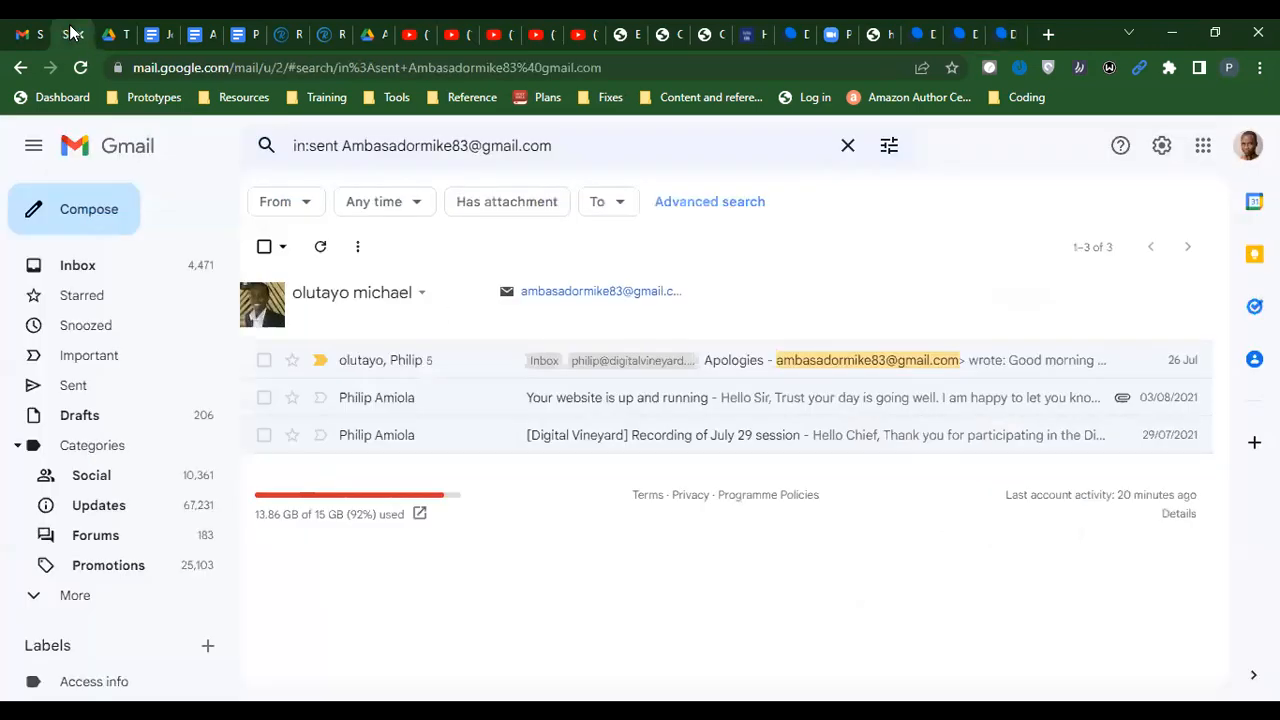
{"action": "left_click", "coordinate": [24, 34]}
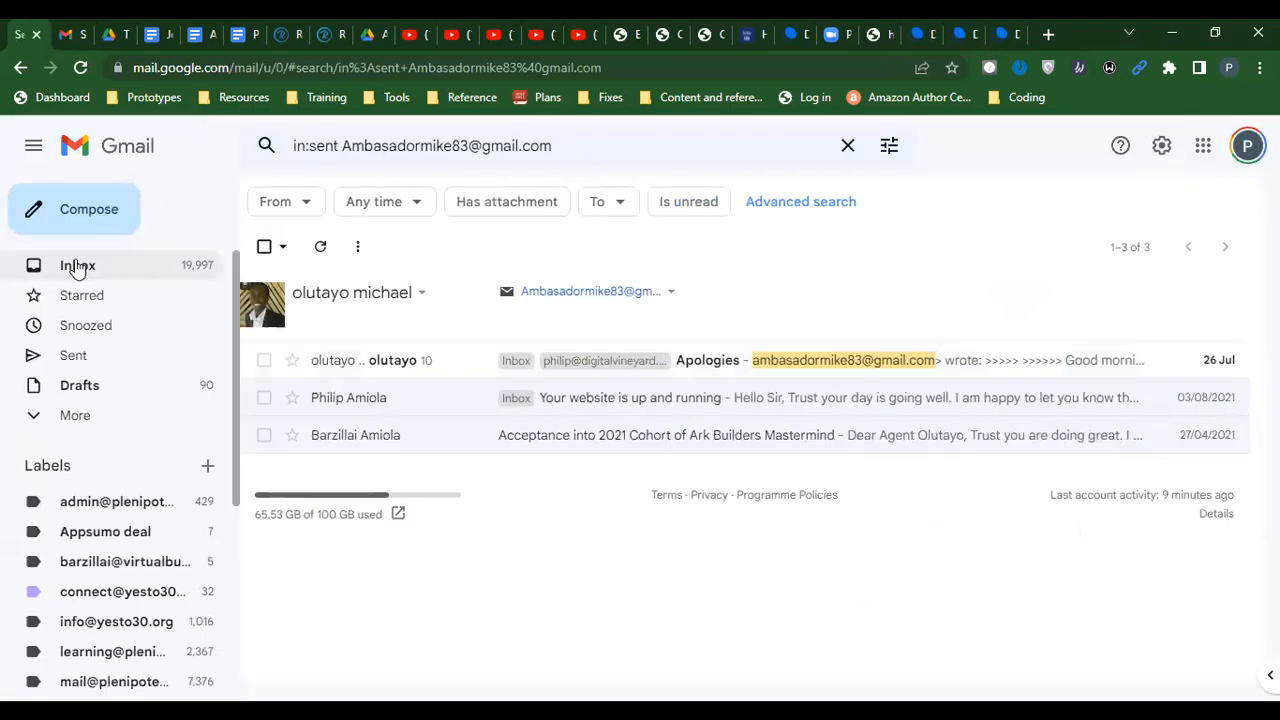
{"action": "left_click", "coordinate": [77, 266]}
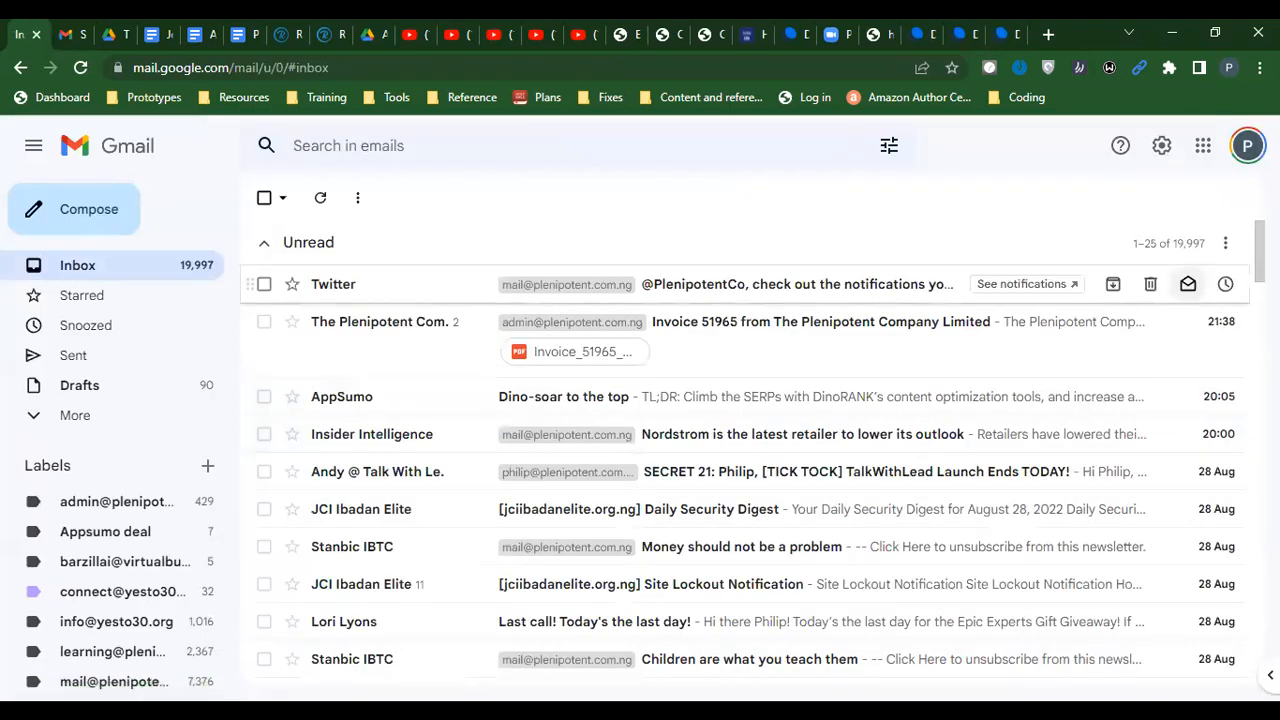
{"action": "left_click", "coordinate": [797, 476]}
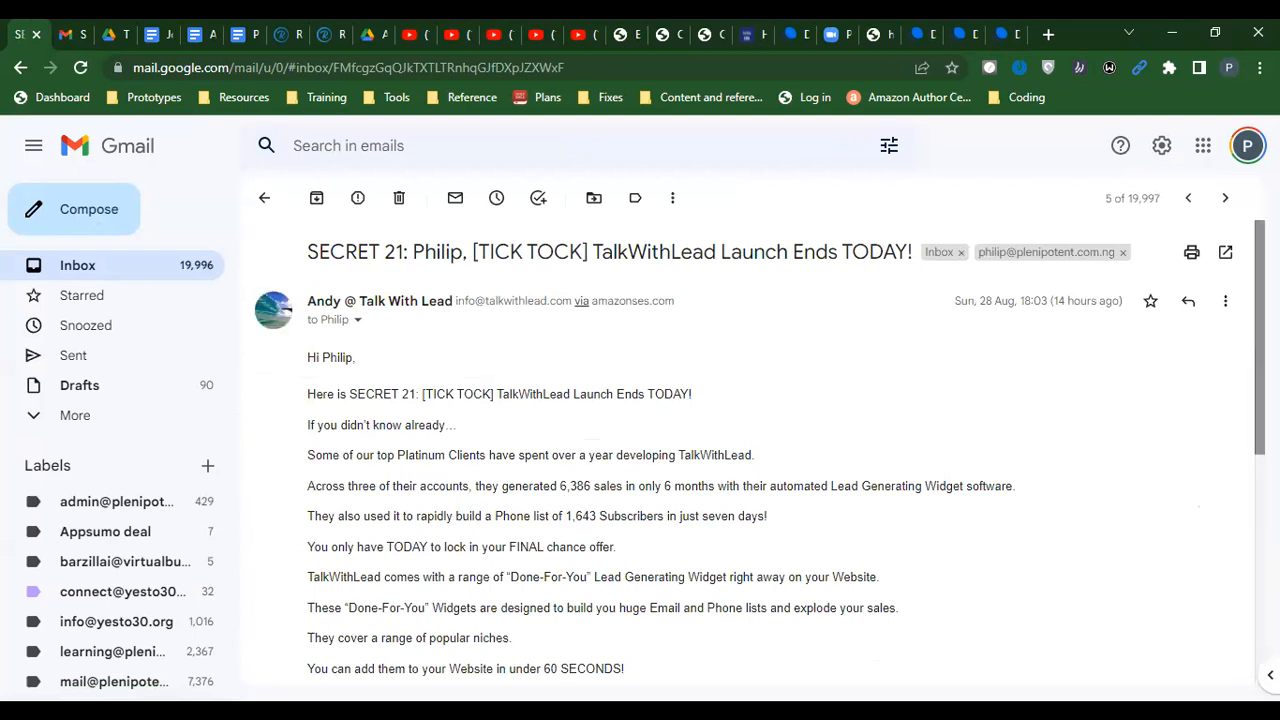
Scroll through the email and view its sender and recipient details twice
{"action": "scroll", "coordinate": [760, 454], "scroll_direction": "down", "scroll_amount": 5}
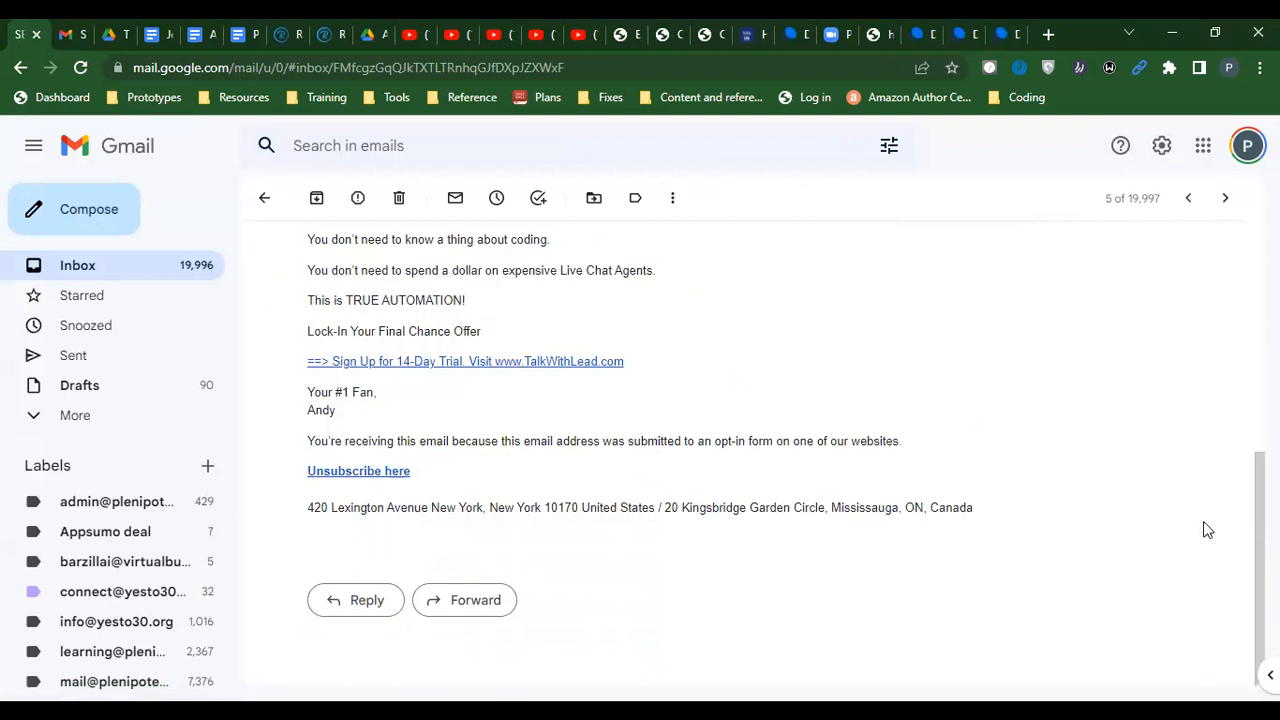
{"action": "left_click_drag", "start_coordinate": [1258, 535], "coordinate": [1231, 289]}
{"action": "scroll", "coordinate": [1231, 392], "scroll_direction": "down", "scroll_amount": 5}
{"action": "left_click_drag", "start_coordinate": [1245, 594], "coordinate": [1226, 374]}
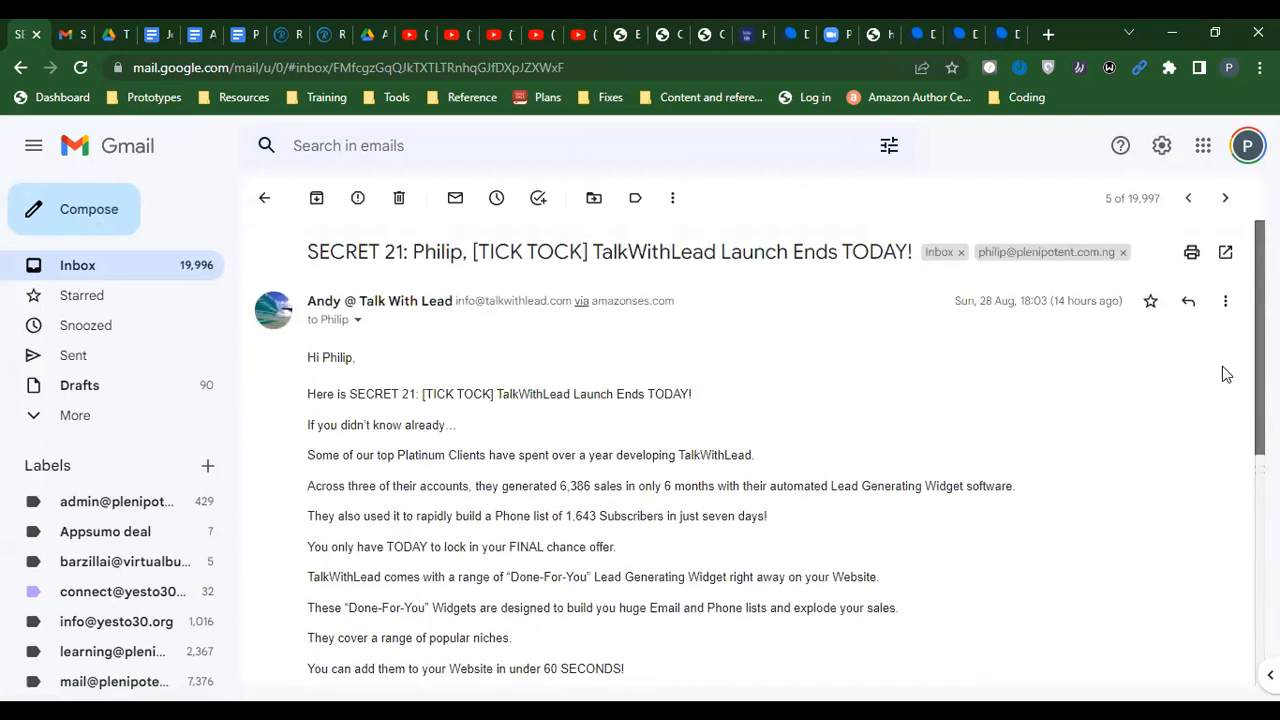
{"action": "left_click", "coordinate": [357, 321]}
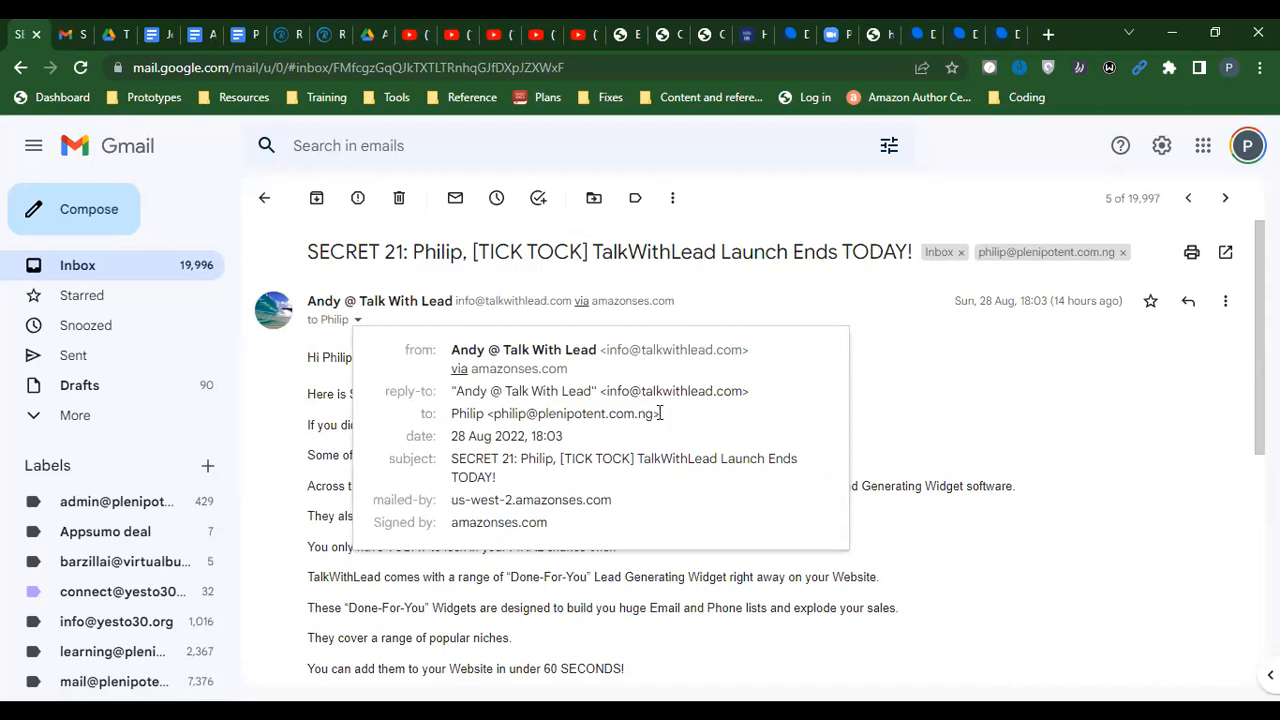
{"action": "left_click", "coordinate": [958, 427]}
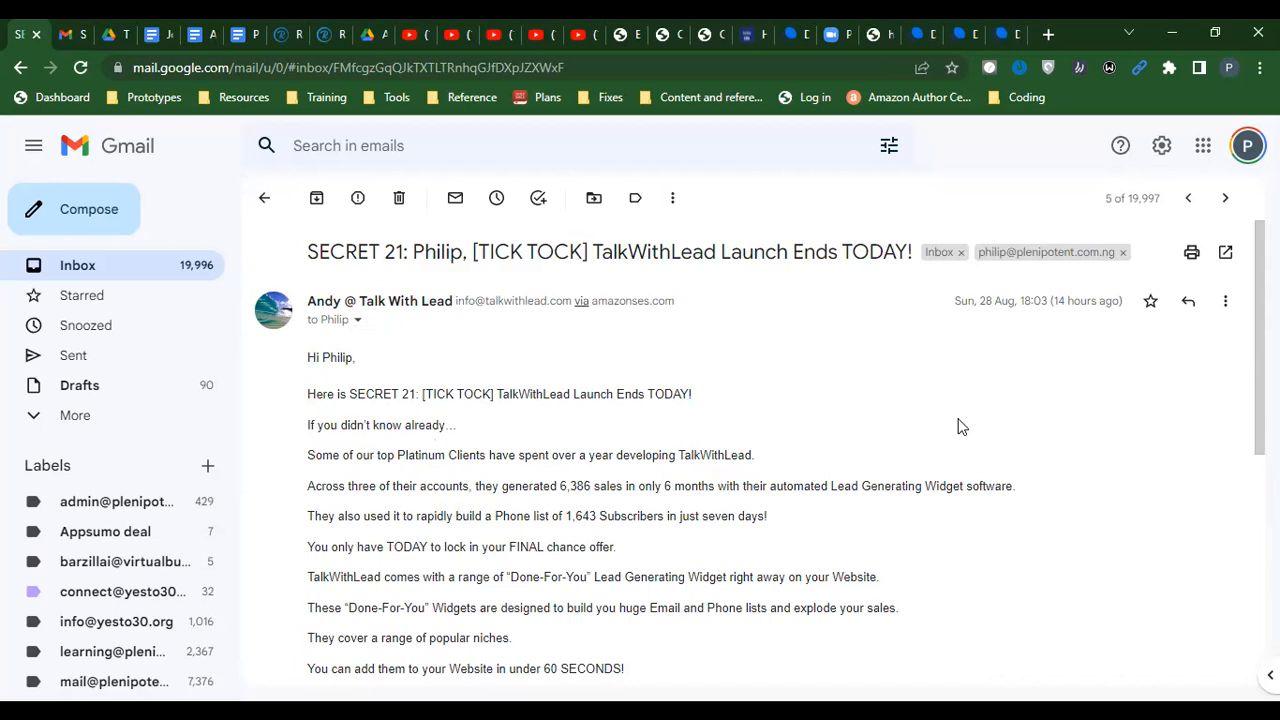
{"action": "left_click_drag", "start_coordinate": [1260, 300], "coordinate": [1218, 369]}
{"action": "scroll", "coordinate": [1218, 369], "scroll_direction": "up", "scroll_amount": 3}
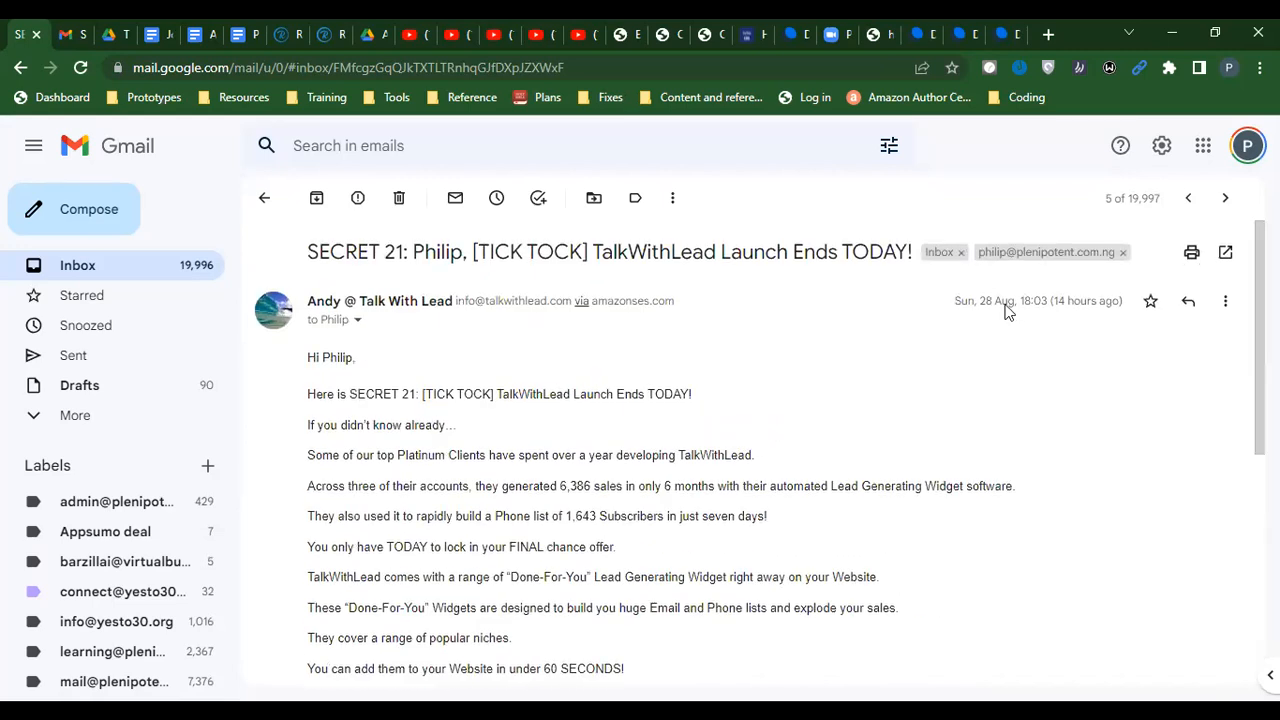
{"action": "left_click", "coordinate": [357, 322]}
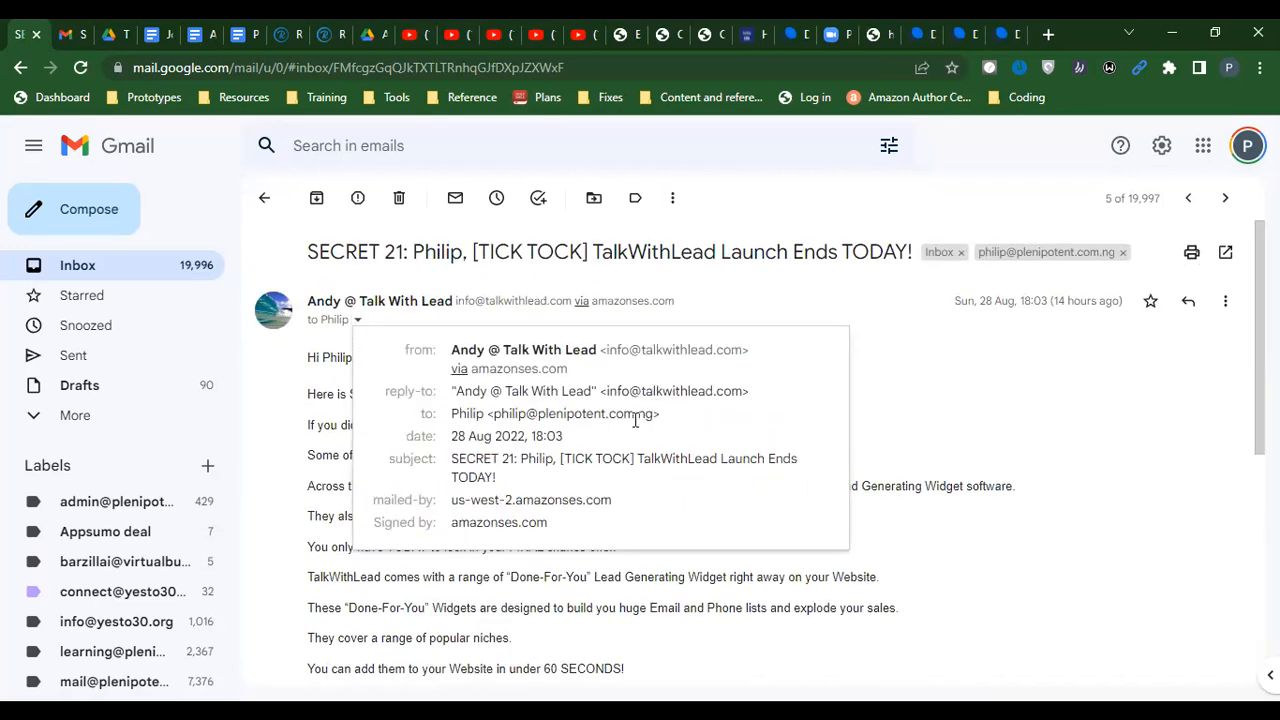
{"action": "left_click", "coordinate": [310, 393]}
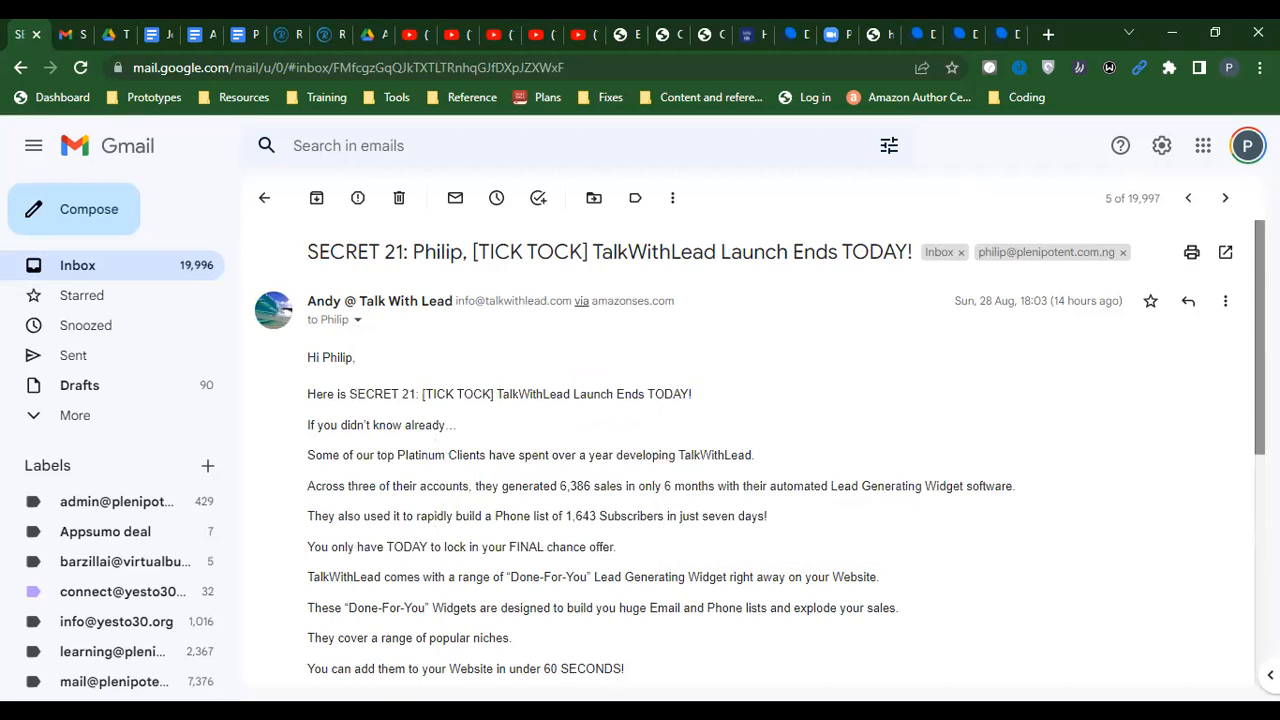
{"action": "scroll", "coordinate": [1030, 580], "scroll_direction": "down", "scroll_amount": 5}
Start a popped-out forward of the email, sent from the digitalvineyard.uk address
{"action": "left_click", "coordinate": [475, 600]}
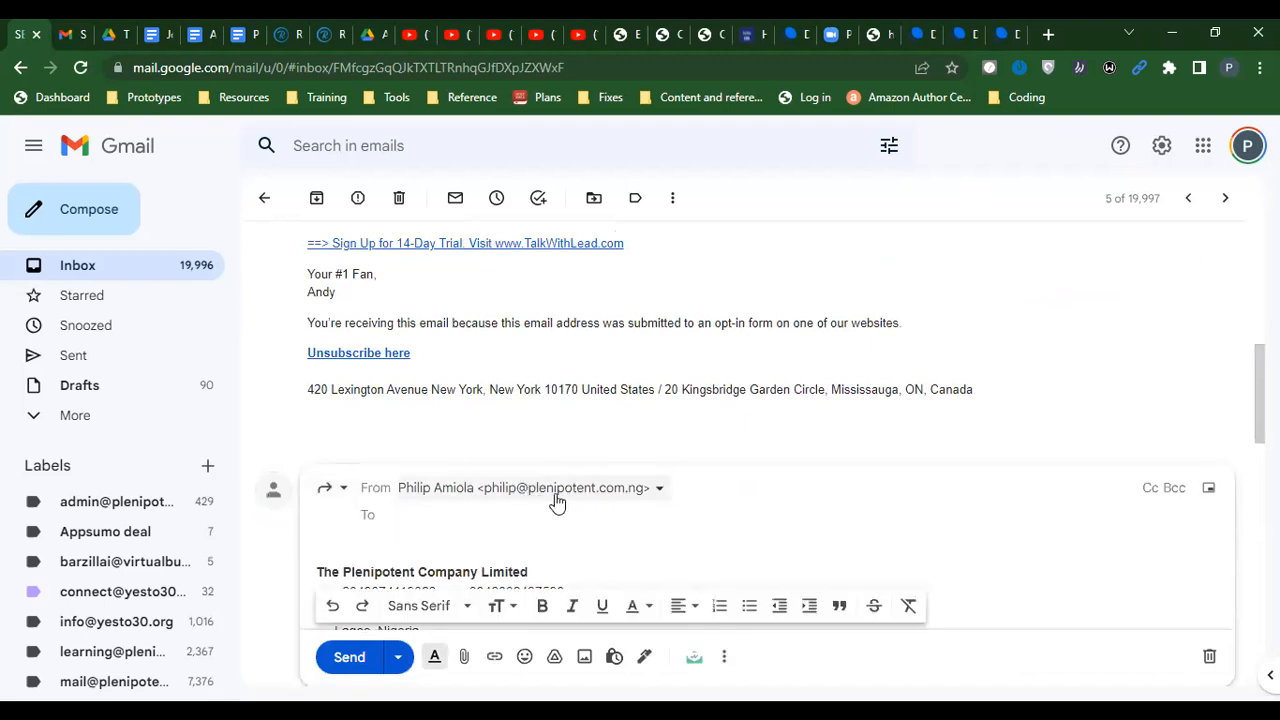
{"action": "left_click", "coordinate": [338, 488]}
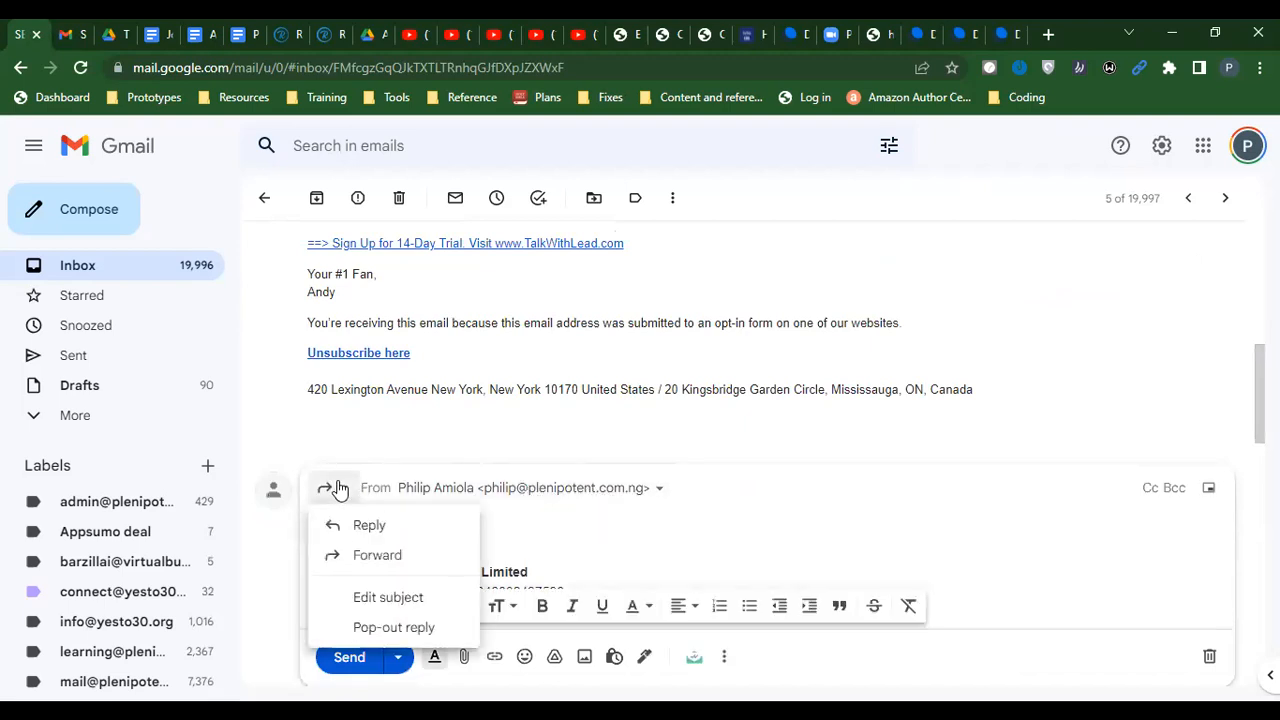
{"action": "left_click", "coordinate": [365, 597]}
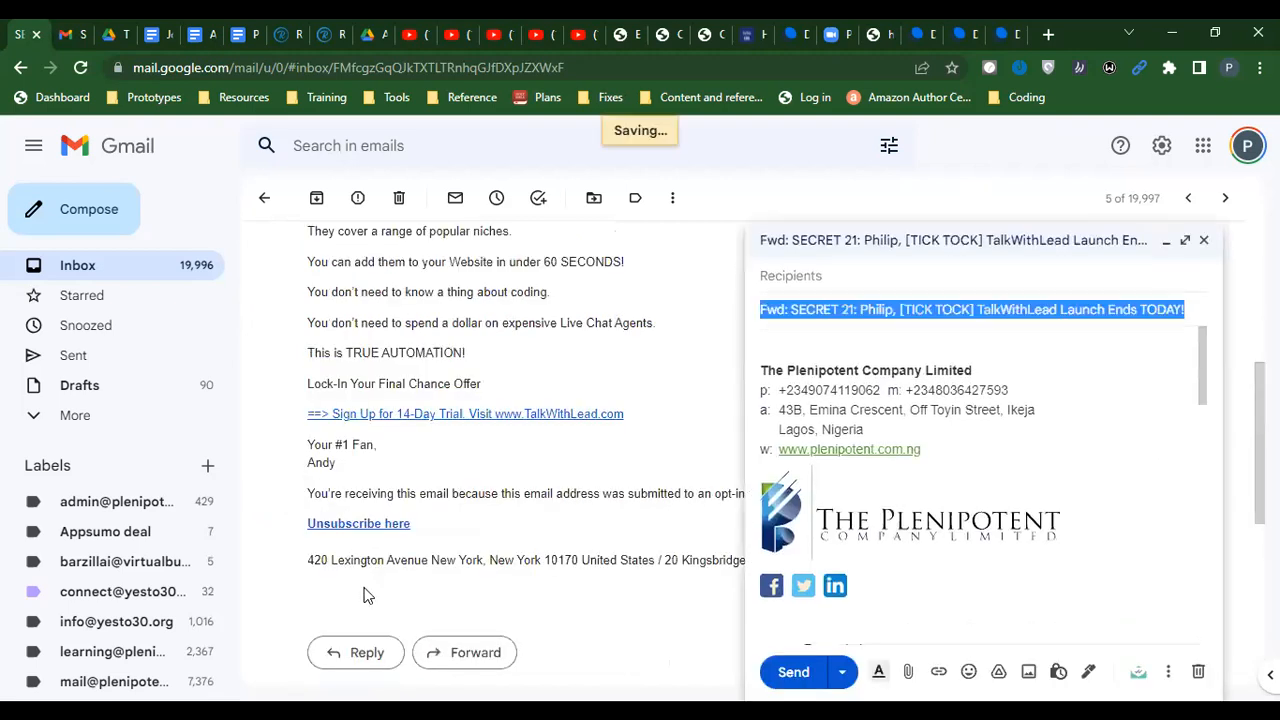
{"action": "left_click", "coordinate": [932, 248]}
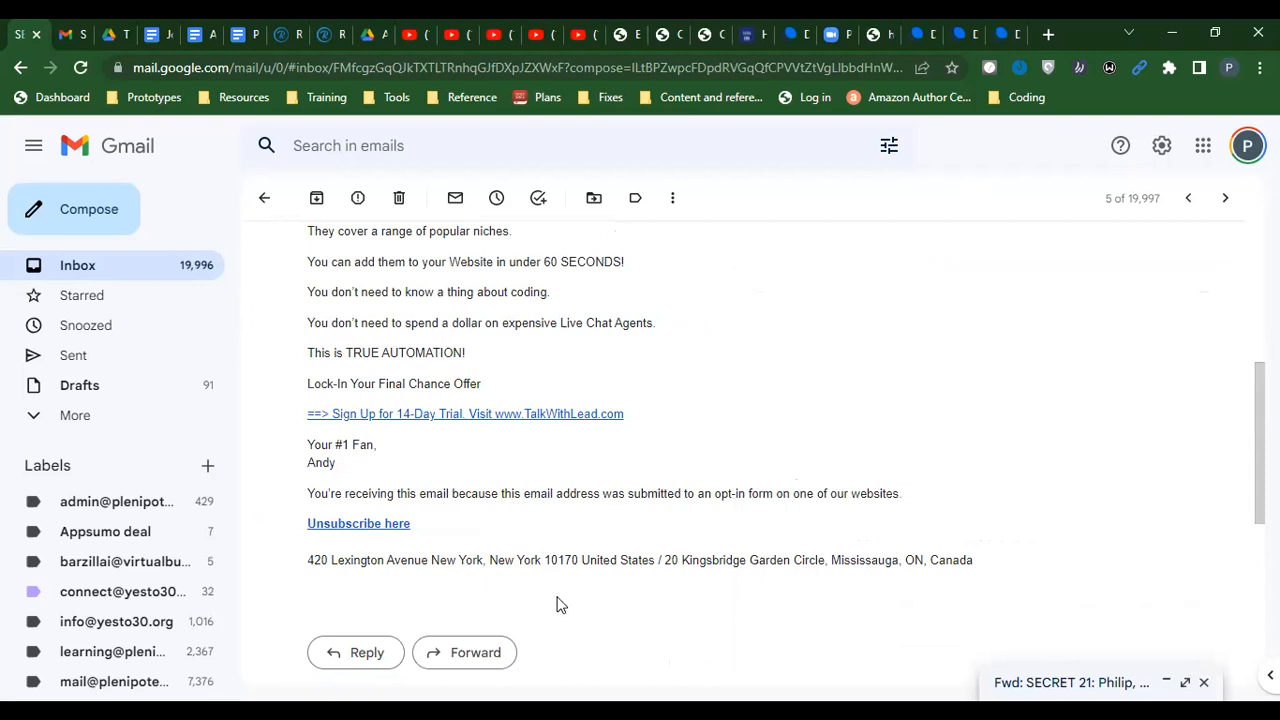
{"action": "left_click", "coordinate": [1070, 682]}
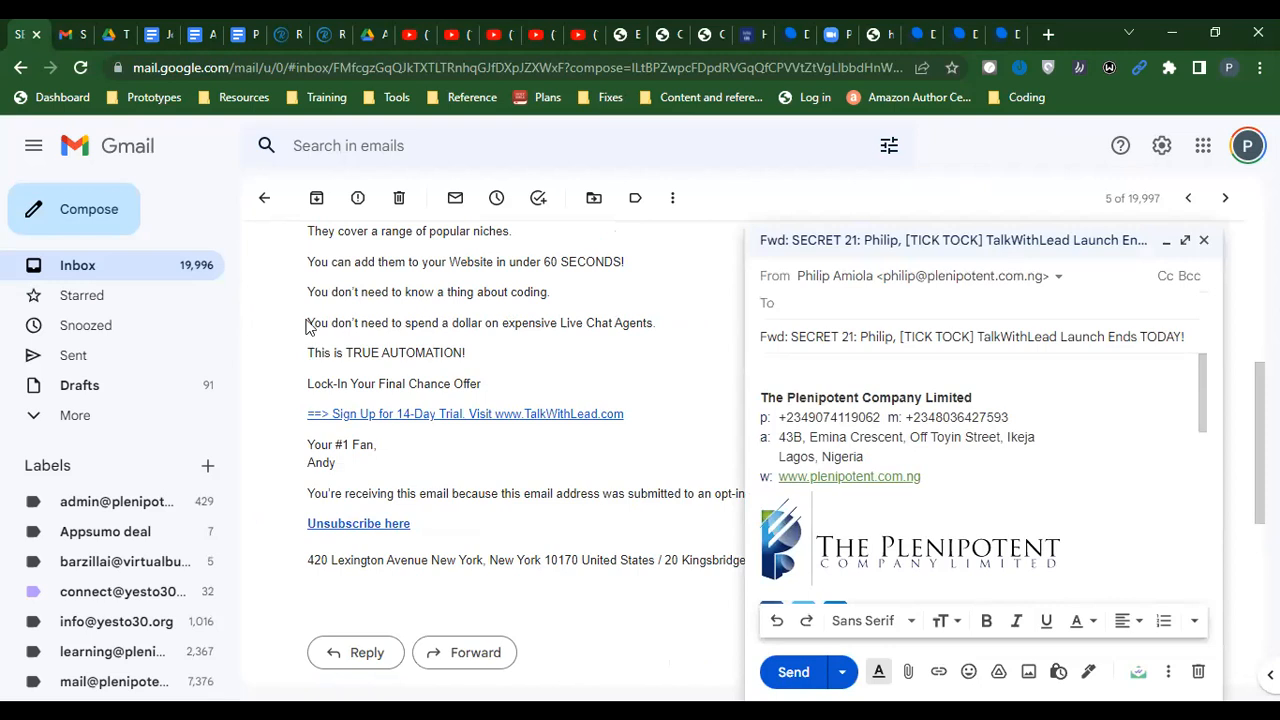
{"action": "left_click", "coordinate": [1058, 279]}
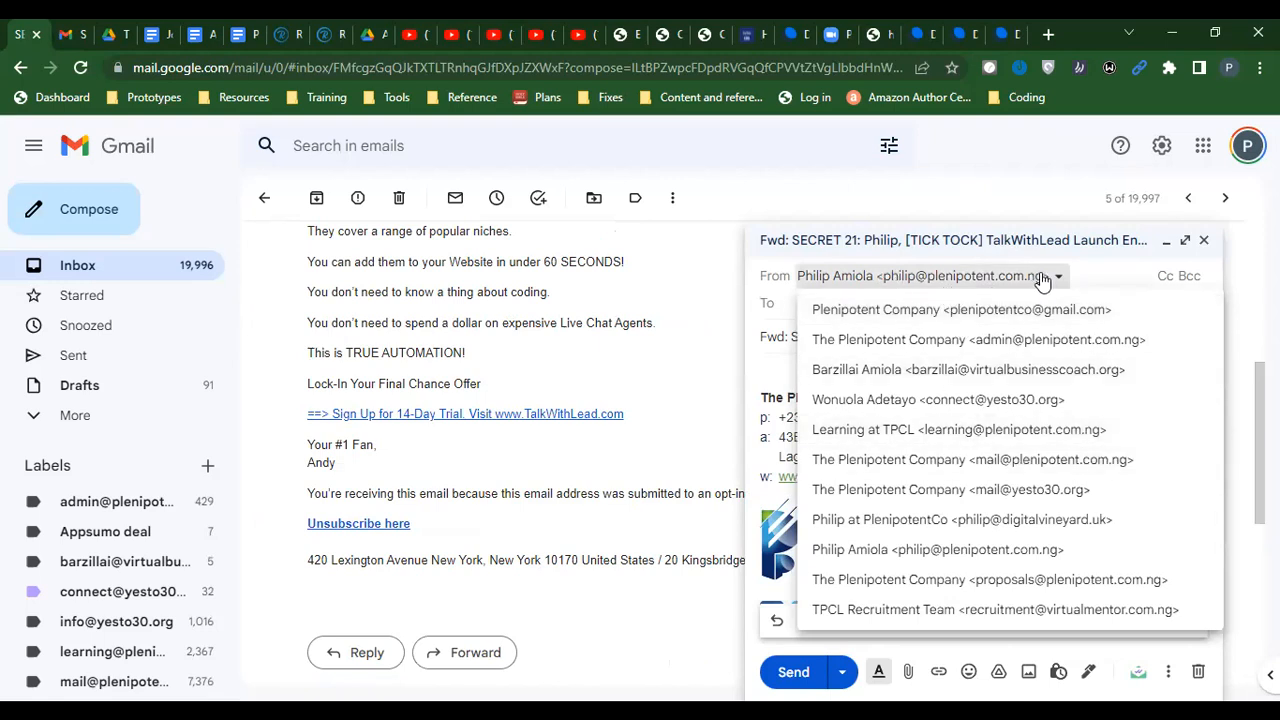
{"action": "left_click", "coordinate": [1078, 278]}
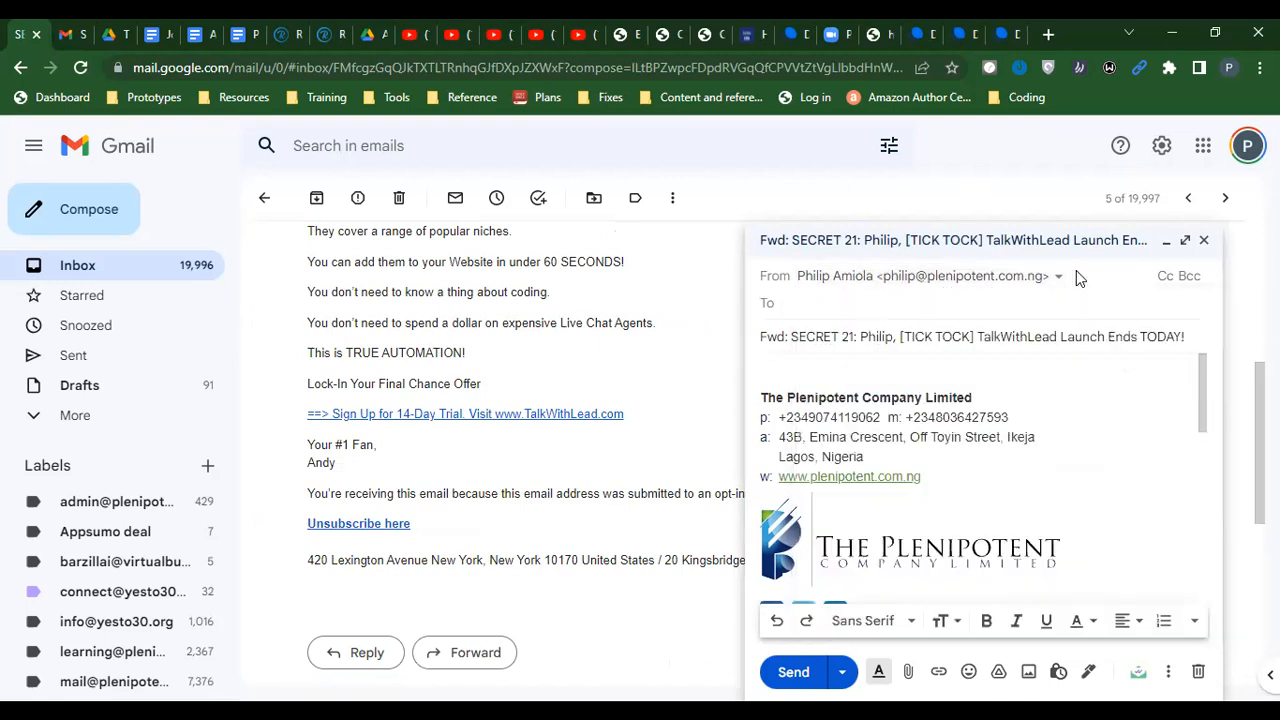
{"action": "left_click", "coordinate": [1008, 285]}
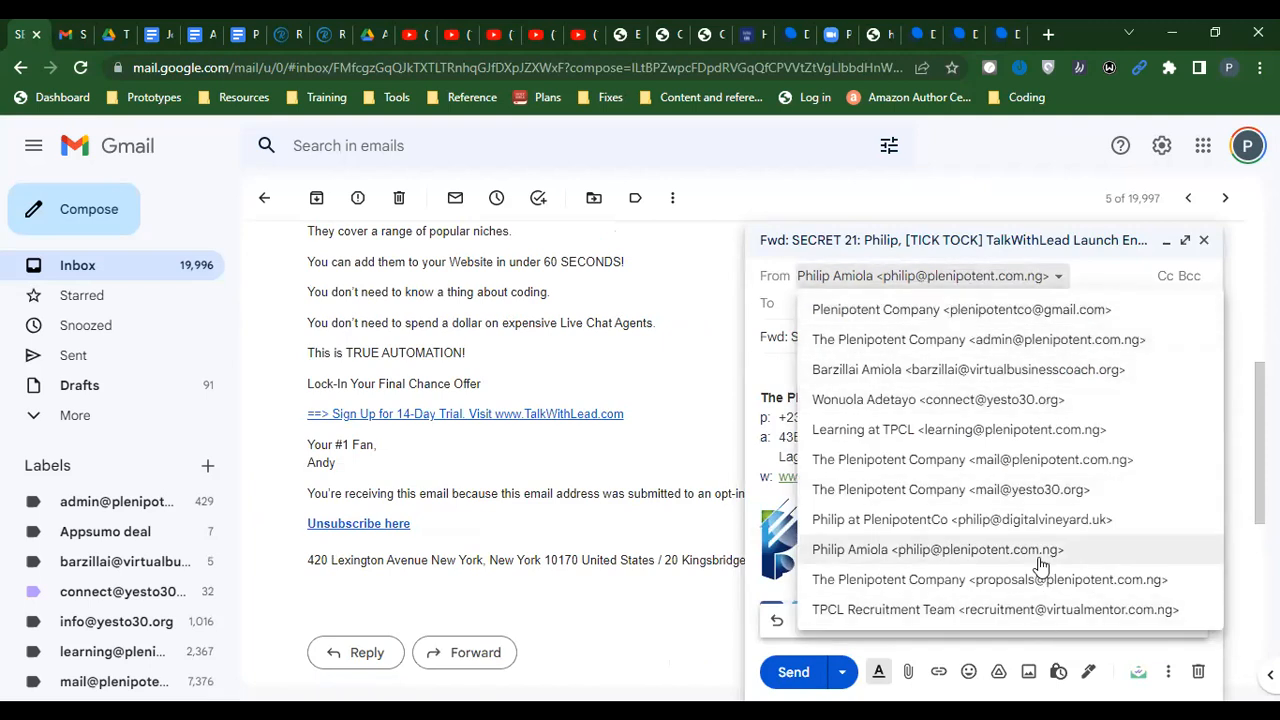
{"action": "left_click", "coordinate": [988, 526]}
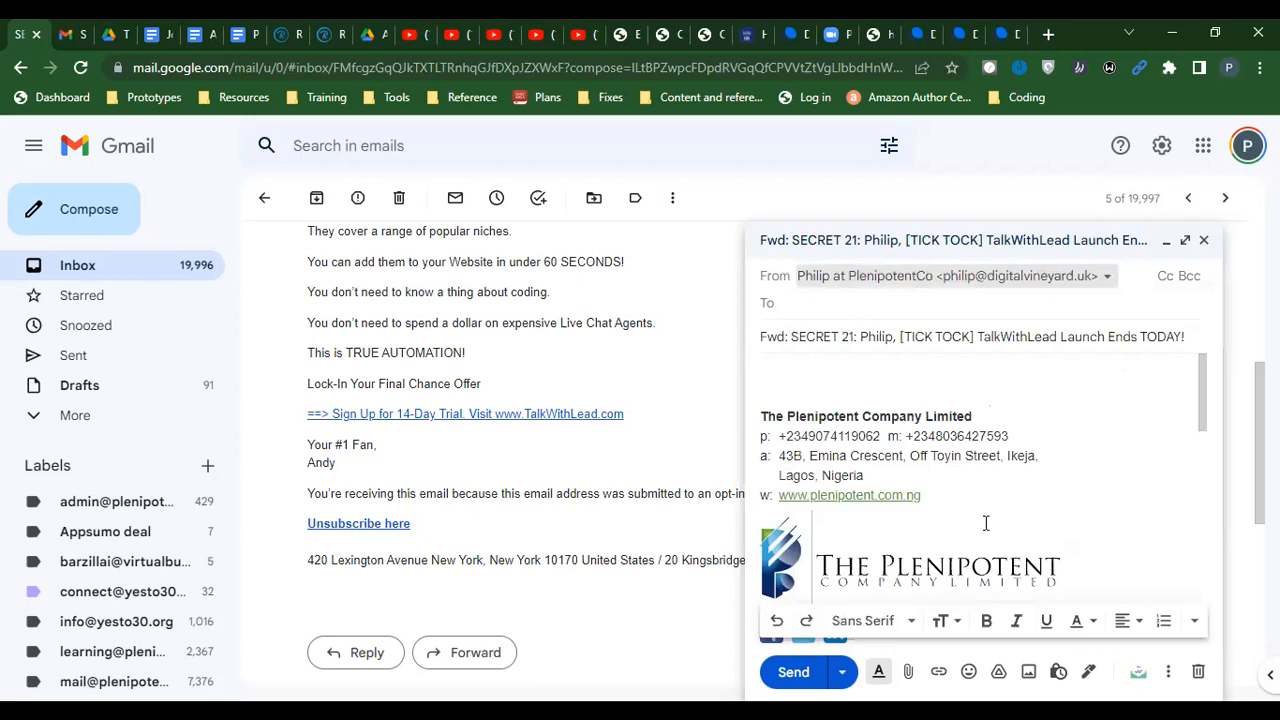
Write 'Just to confirm that the new email account is active.' above the signature and try sending
{"action": "left_click", "coordinate": [817, 388]}
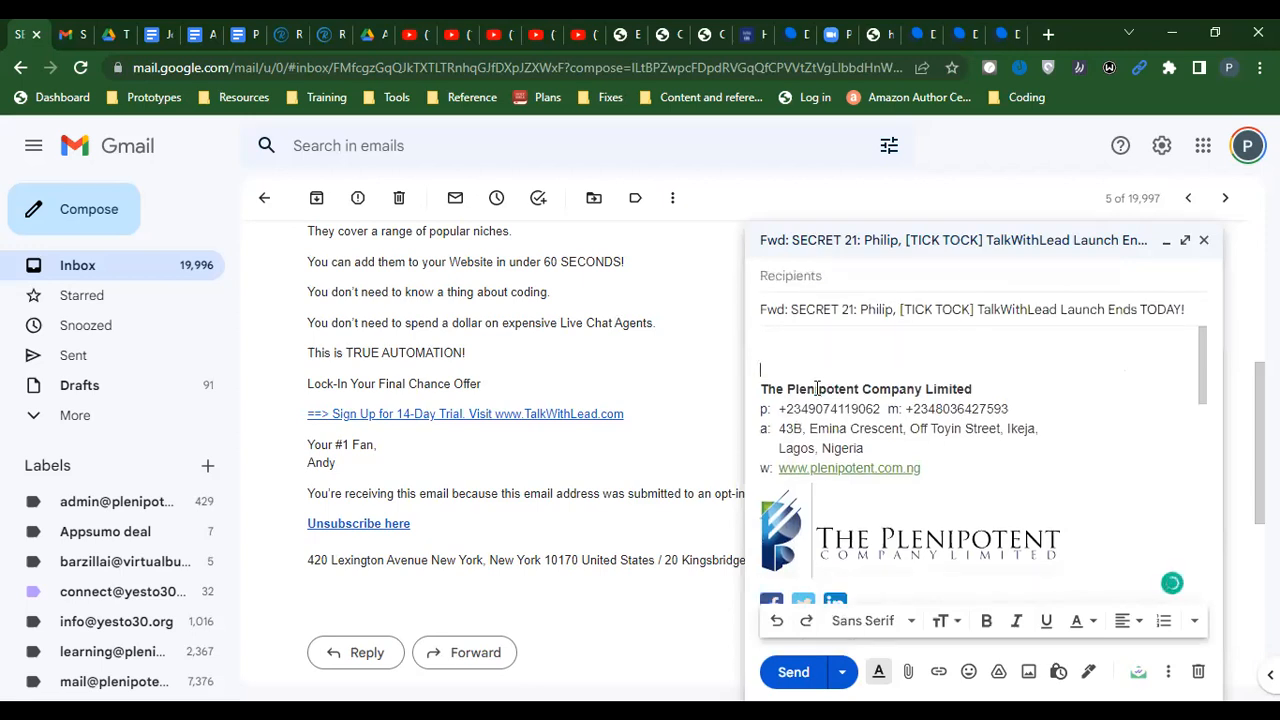
{"action": "key", "text": "Up"}
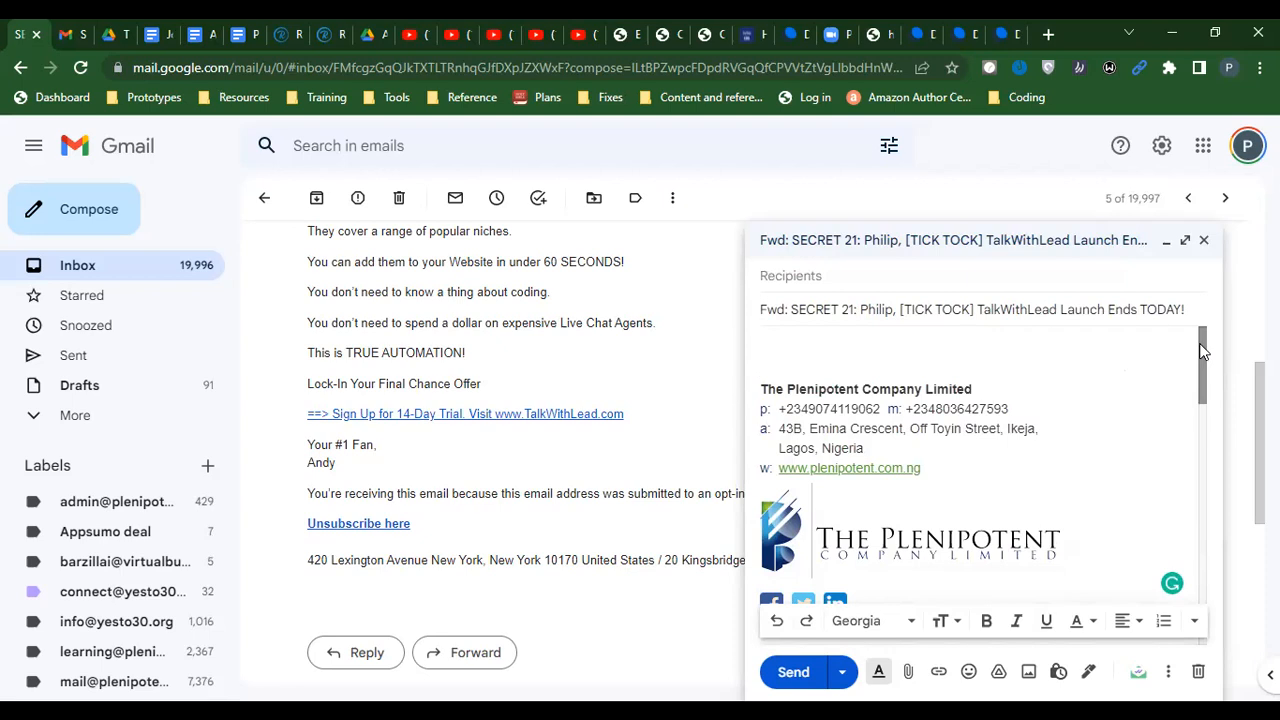
{"action": "type", "text": "Just to confirm that the new email account is active."}
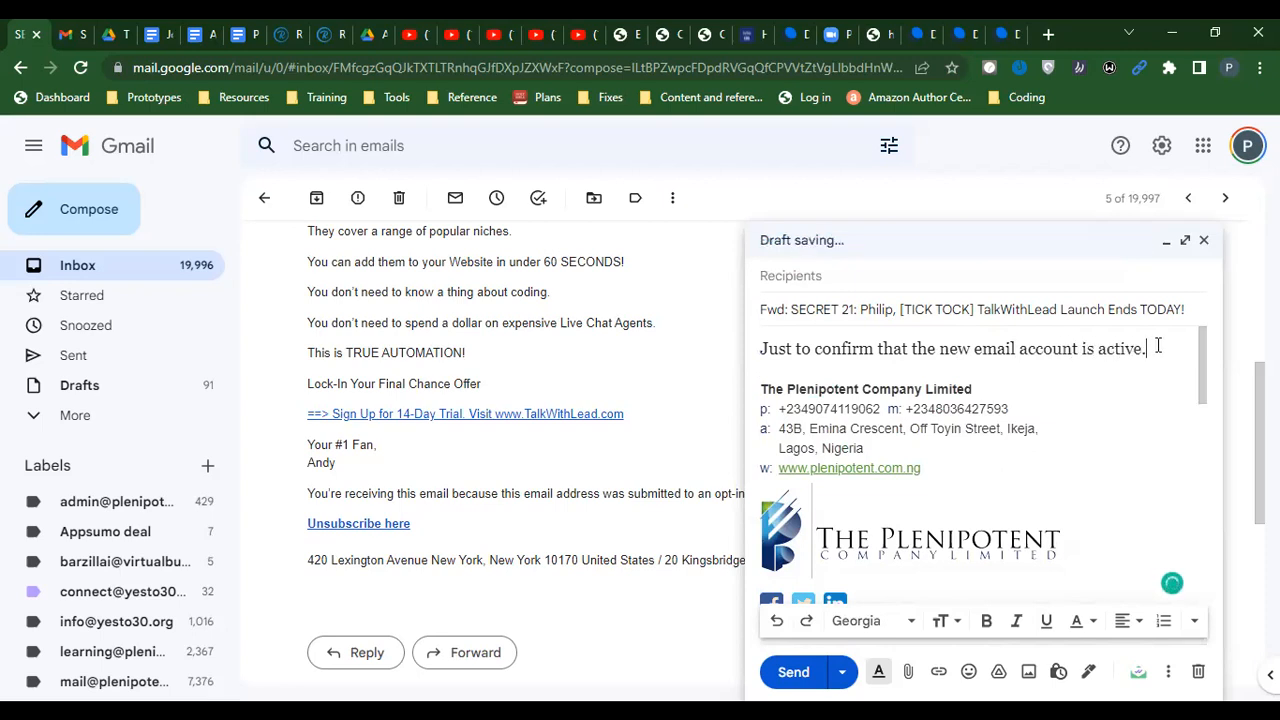
{"action": "key", "text": "Return"}
{"action": "left_click", "coordinate": [806, 667]}
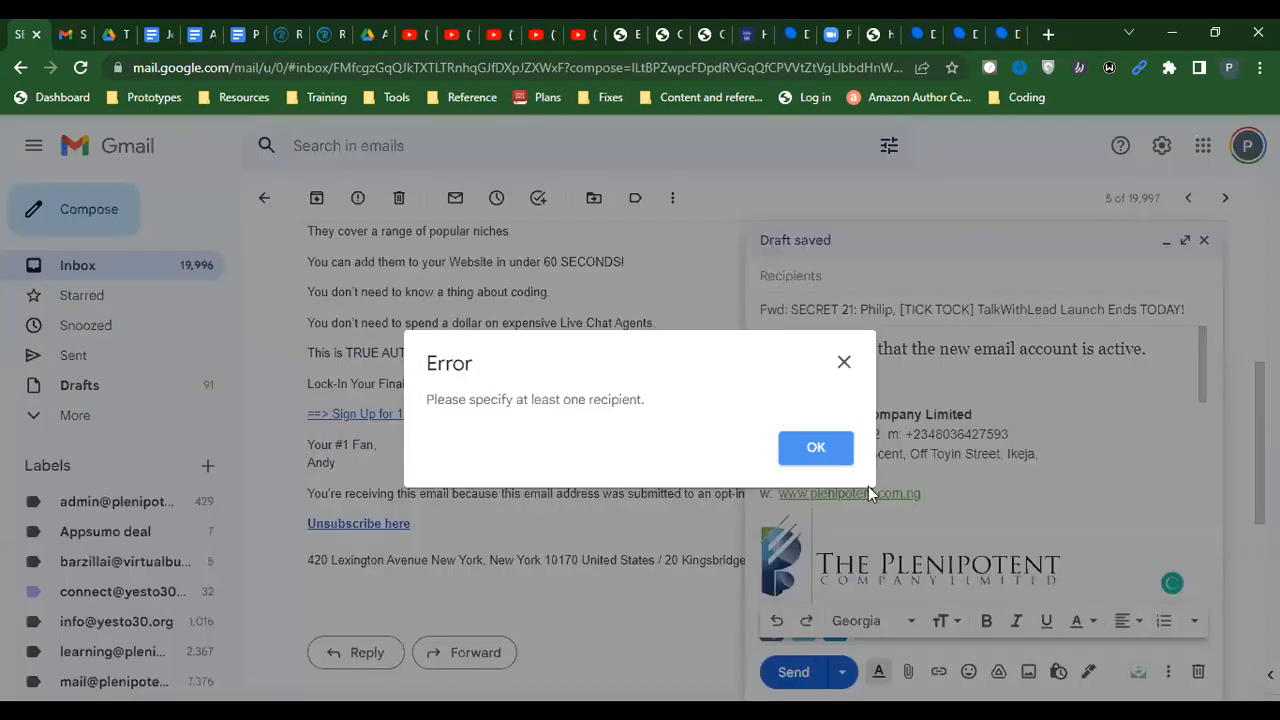
Address the forward to the new contentlabs.uk mailbox and send it
{"action": "left_click", "coordinate": [818, 448]}
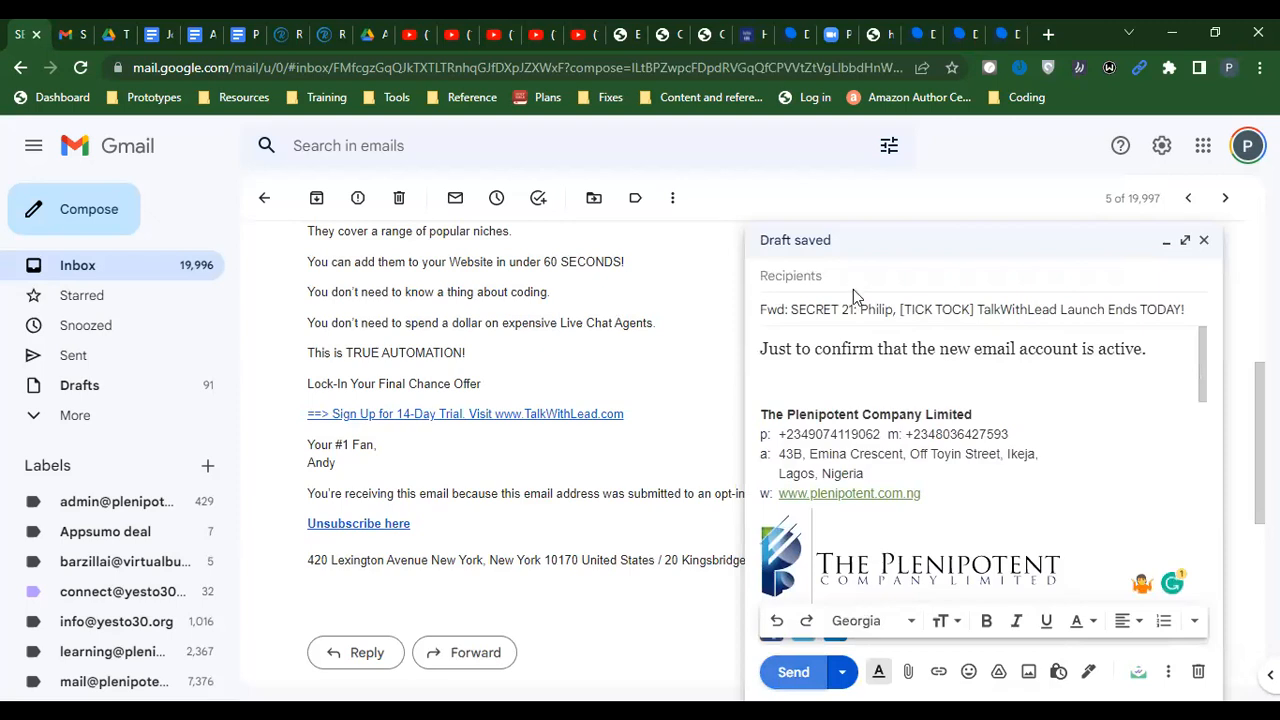
{"action": "left_click", "coordinate": [853, 289]}
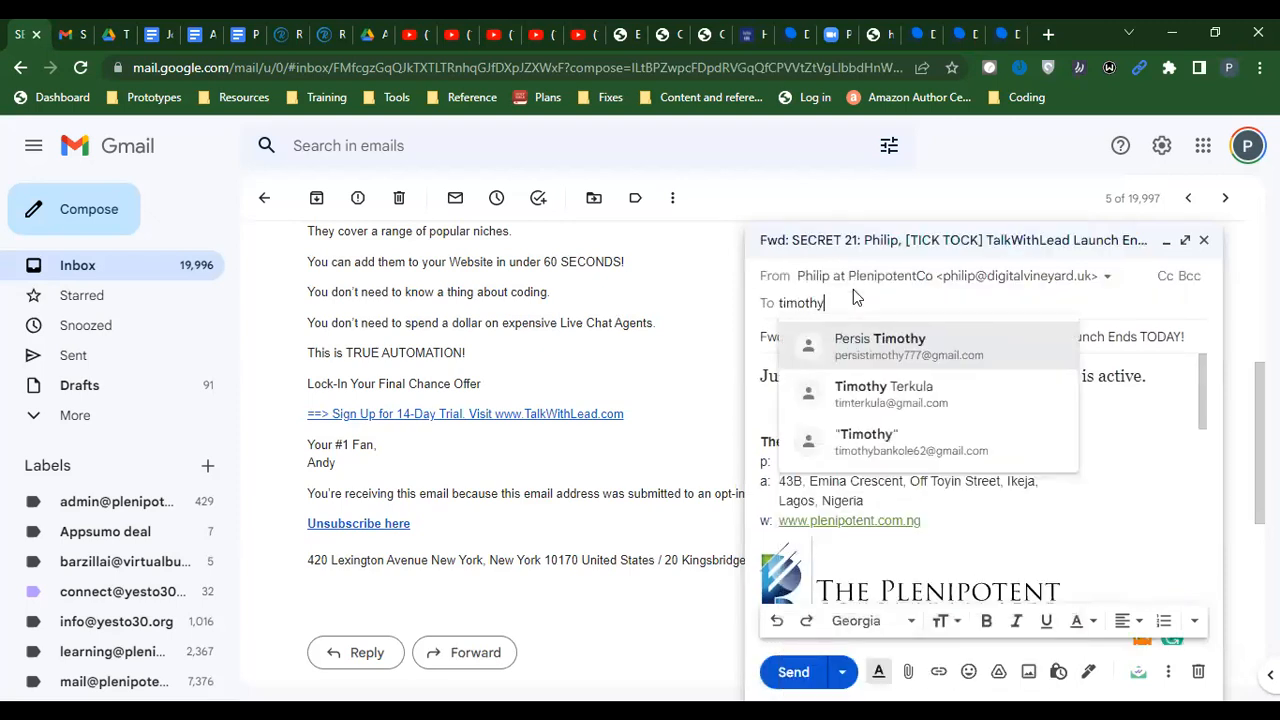
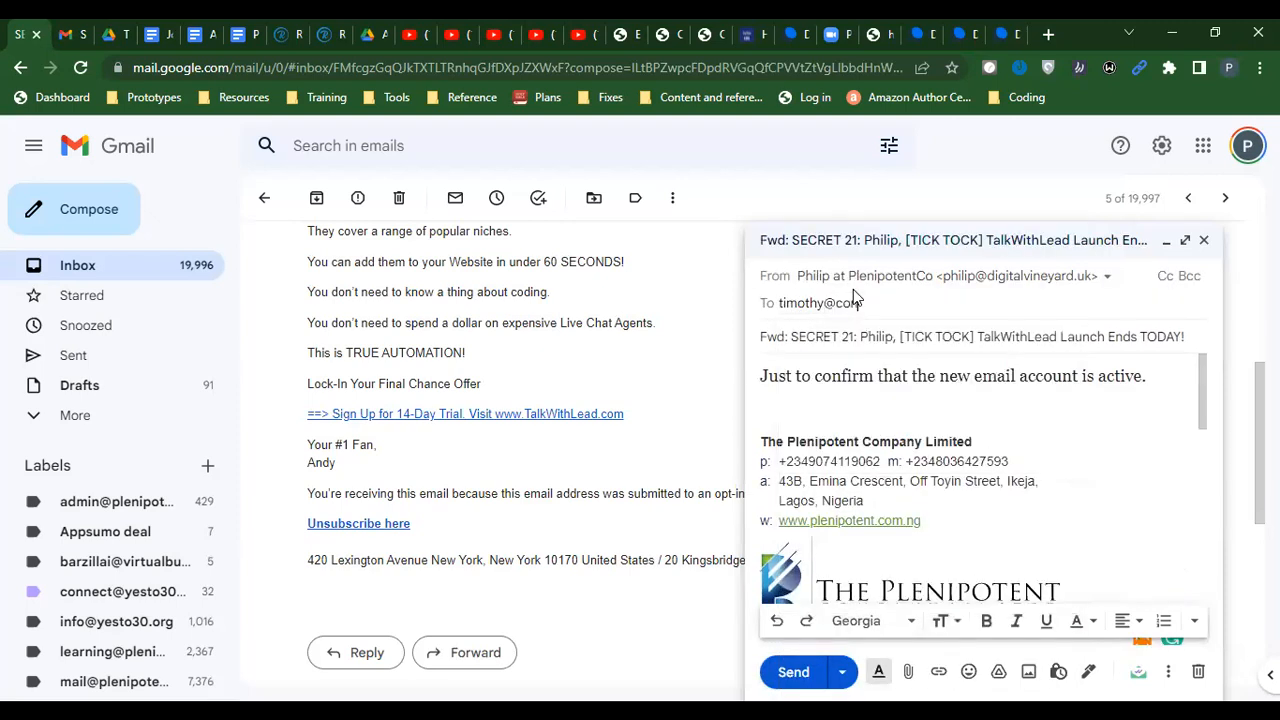
{"action": "left_click", "coordinate": [928, 396]}
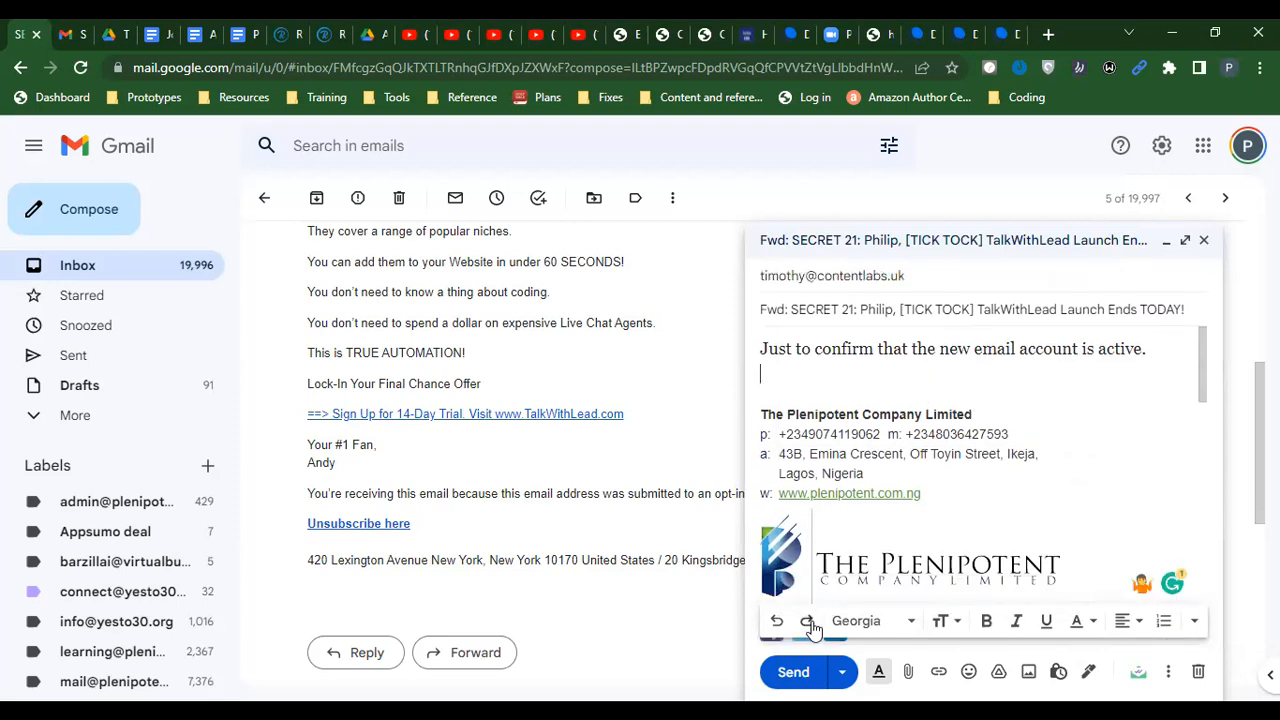
{"action": "left_click", "coordinate": [790, 675]}
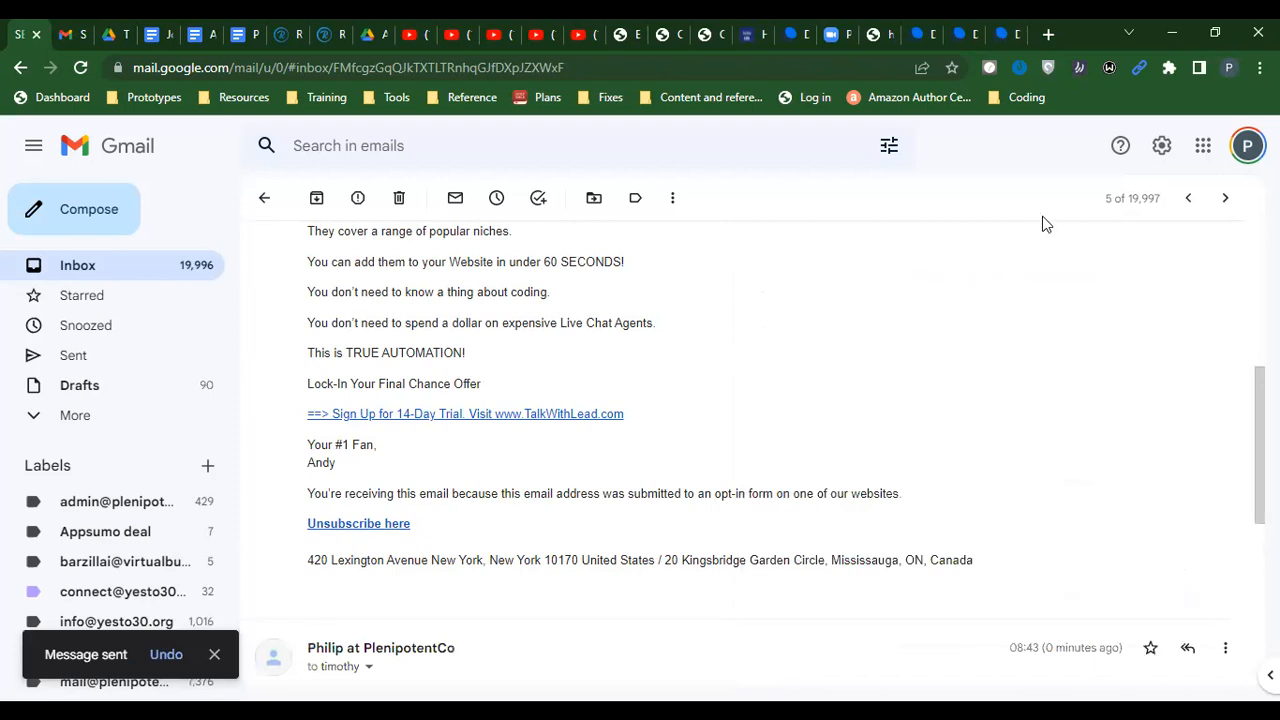
Refresh the new mailbox's webmail Inbox several times; the test message still hasn't arrived
{"action": "left_click", "coordinate": [1004, 35]}
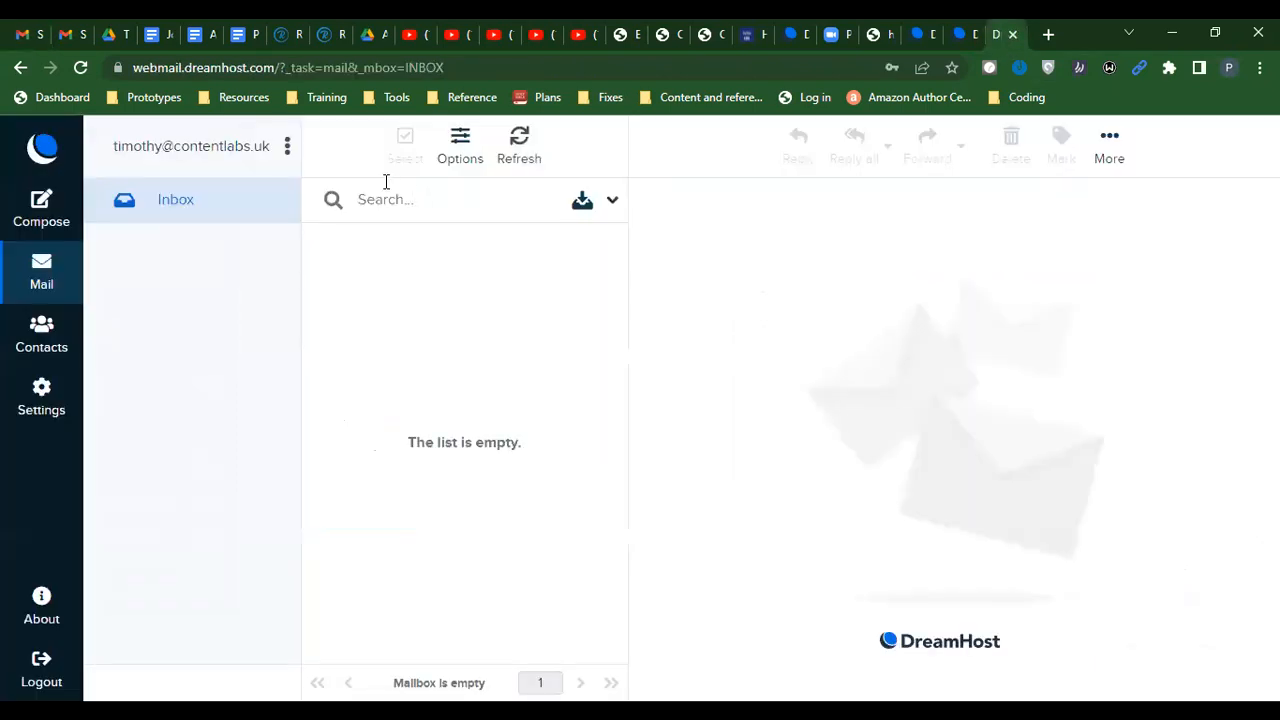
{"action": "left_click", "coordinate": [503, 160]}
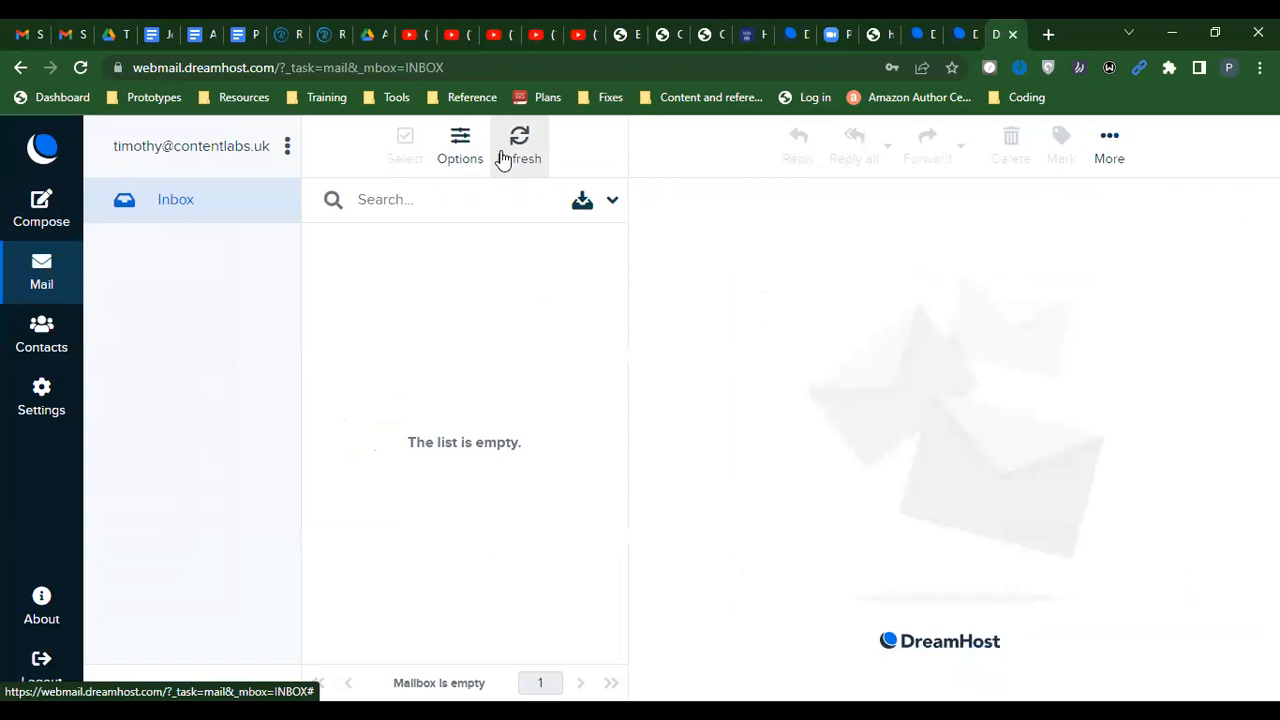
{"action": "left_click", "coordinate": [509, 165]}
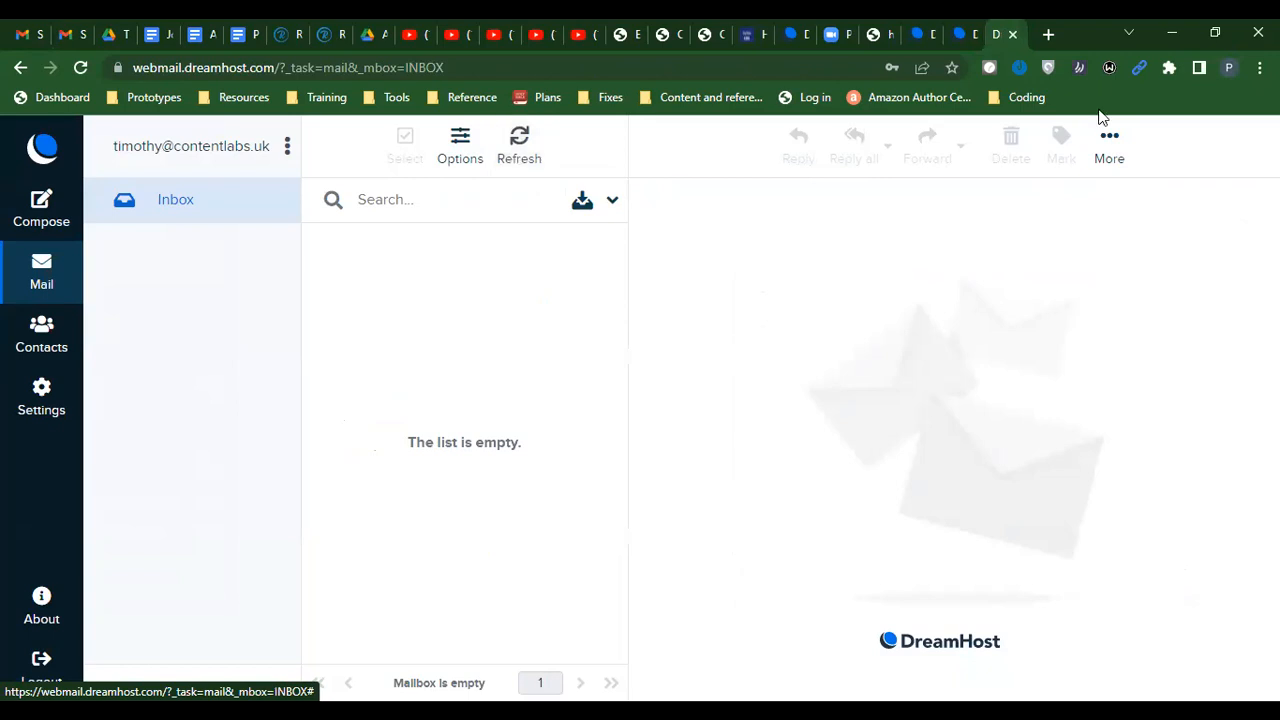
{"action": "left_click", "coordinate": [66, 32]}
{"action": "left_click_drag", "start_coordinate": [66, 30], "coordinate": [20, 30]}
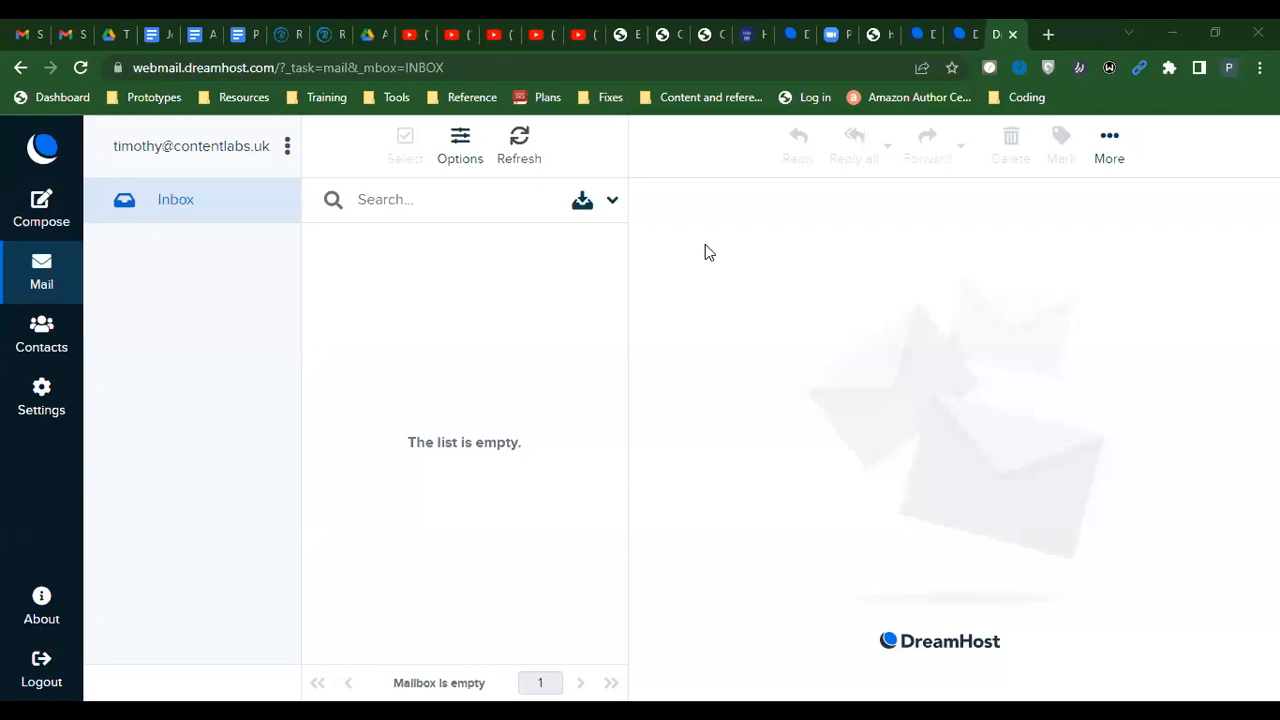
{"action": "left_click", "coordinate": [516, 141]}
{"action": "left_click", "coordinate": [520, 145]}
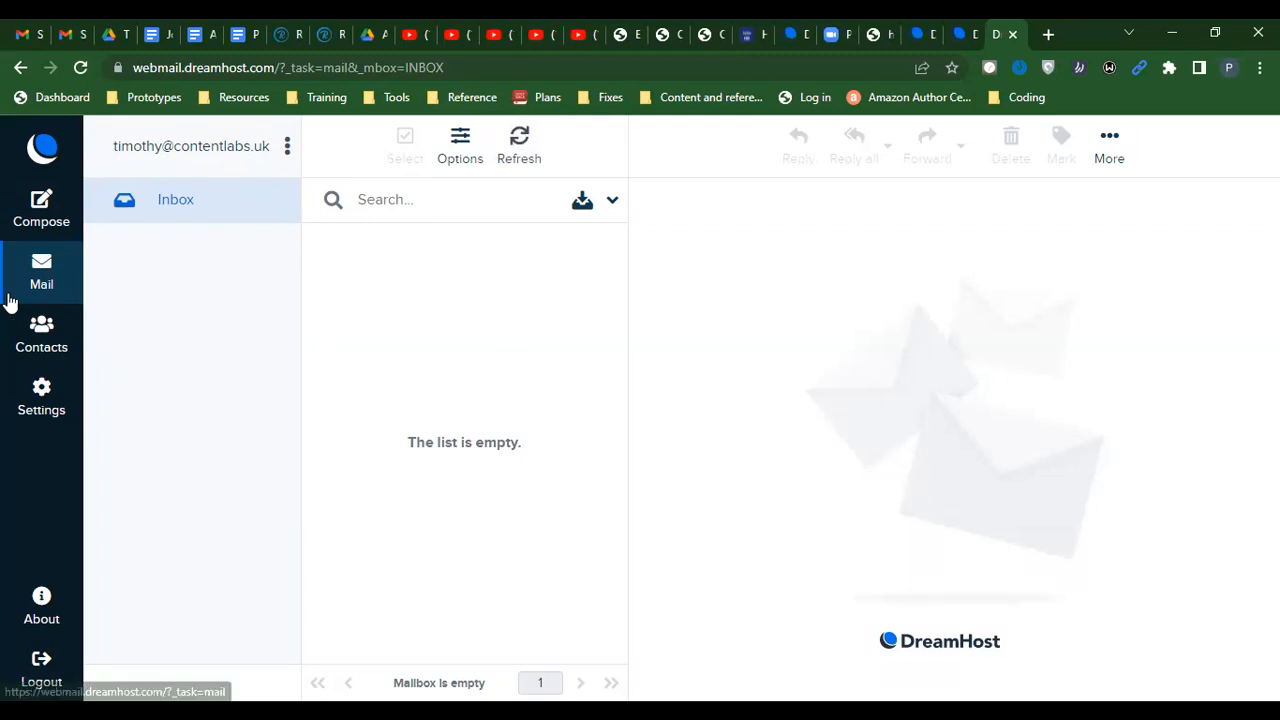
Send a 'Test Mail' message with the pasted confirmation text to the Gmail address, then return to the Inbox
{"action": "left_click", "coordinate": [40, 205]}
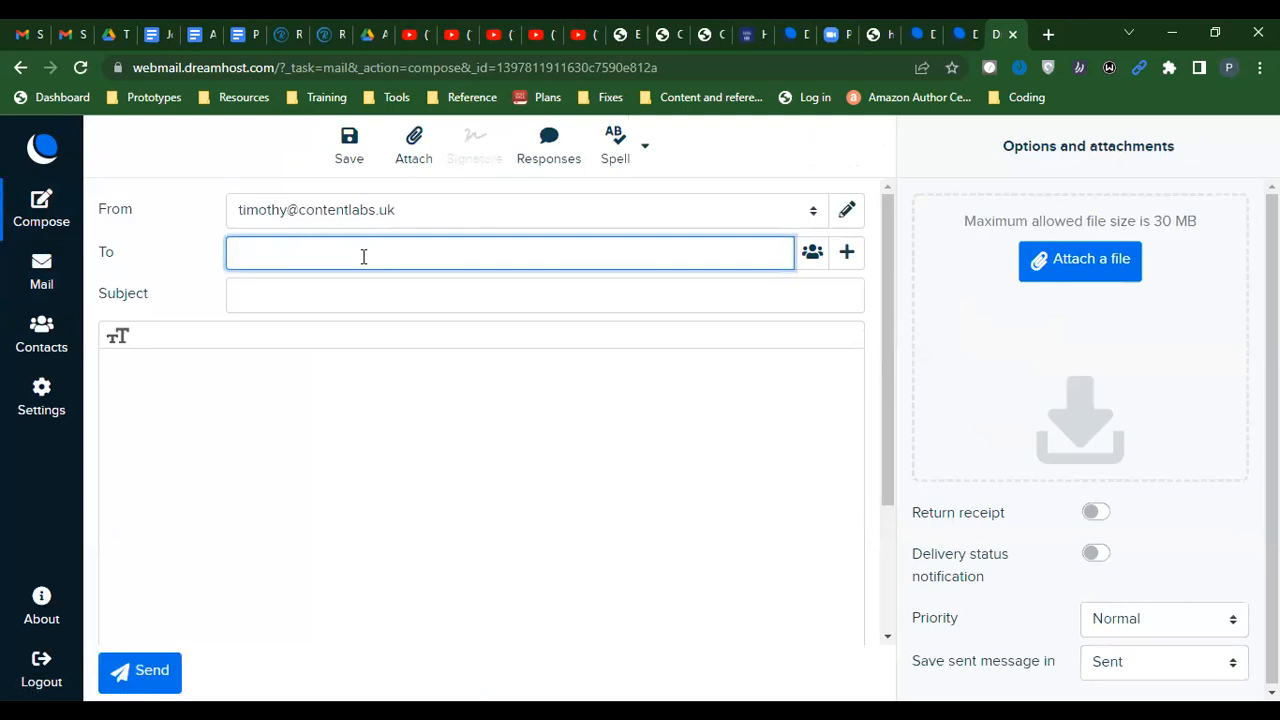
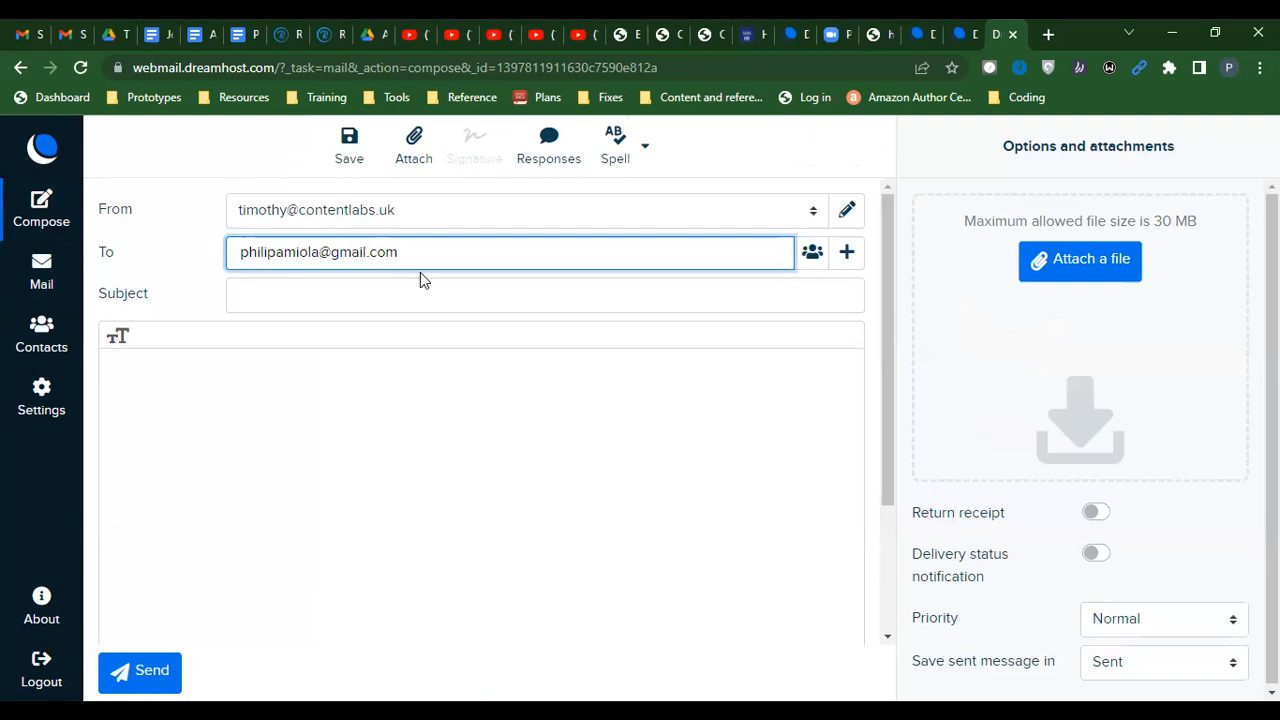
{"action": "left_click", "coordinate": [341, 292]}
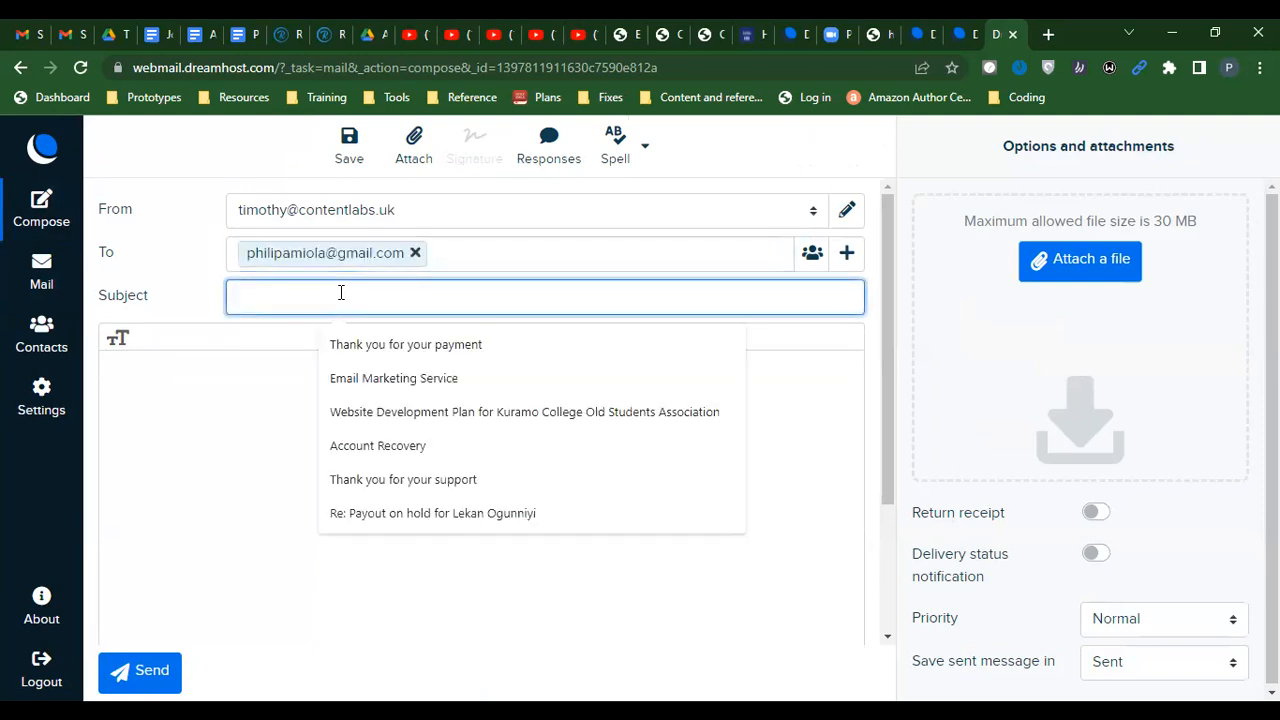
{"action": "type", "text": "Test Mail"}
{"action": "left_click", "coordinate": [274, 388]}
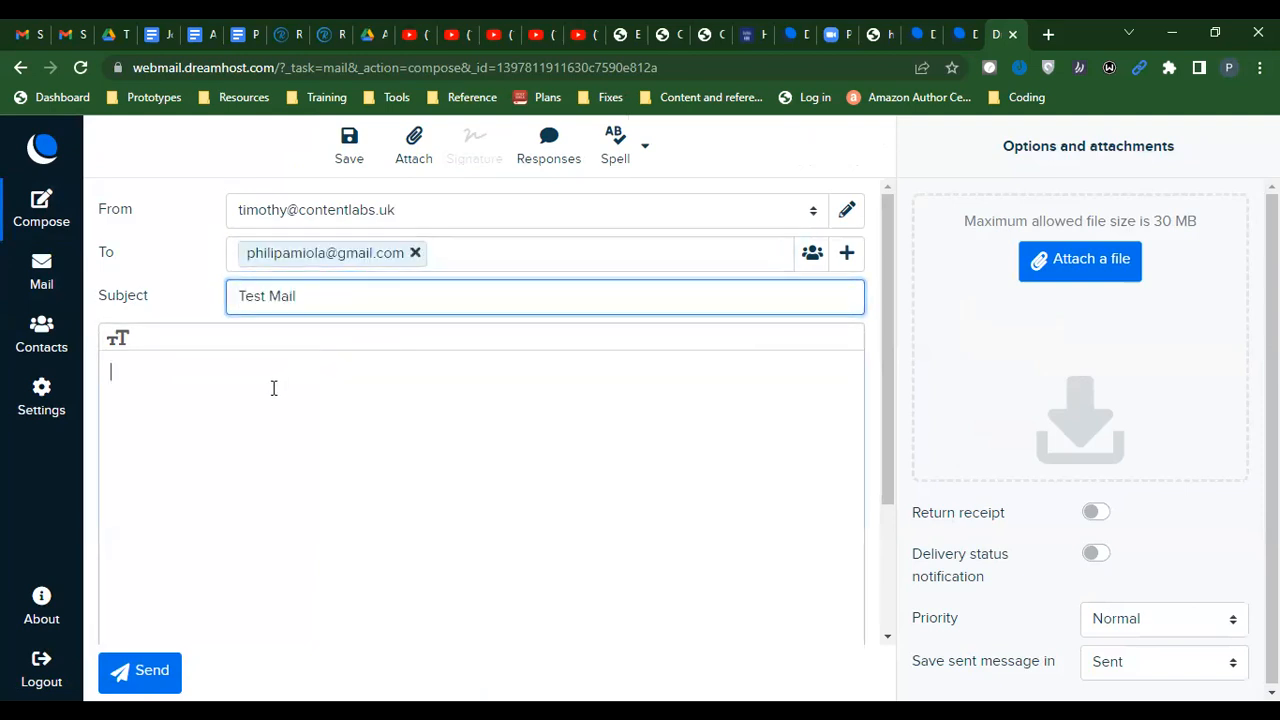
{"action": "type", "text": "Just to confirm that the new email account is active."}
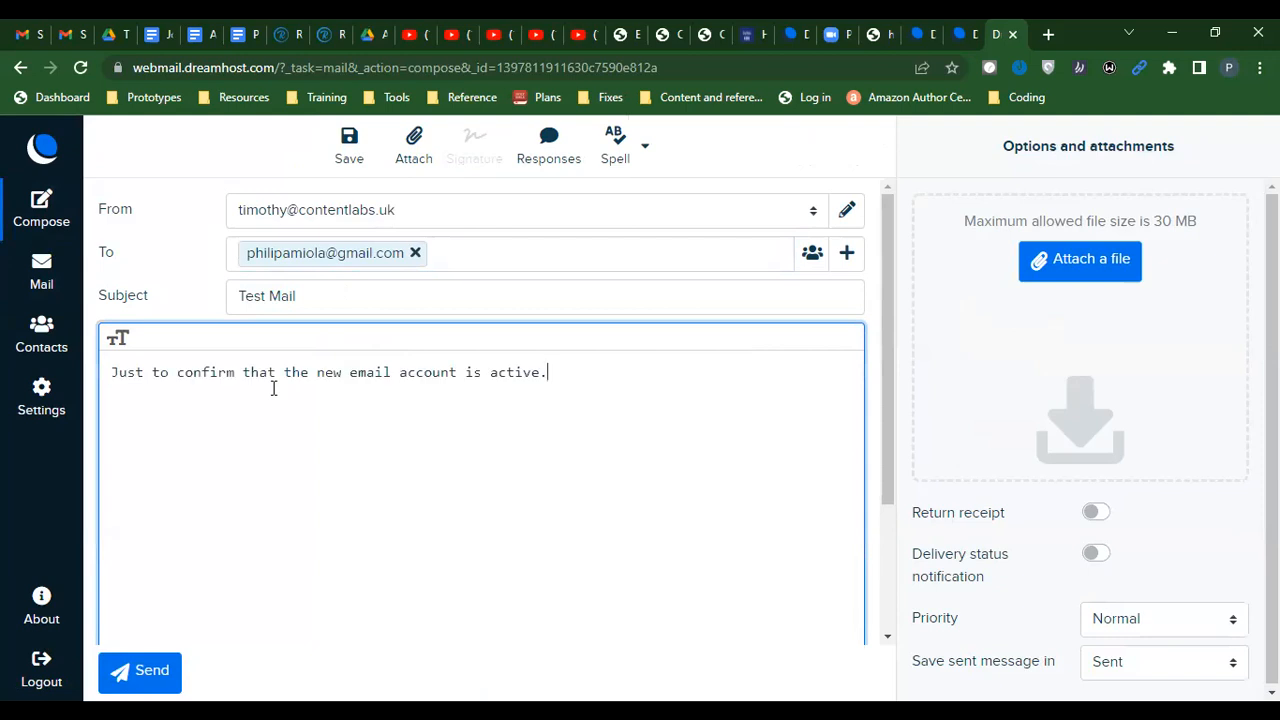
{"action": "left_click", "coordinate": [148, 675]}
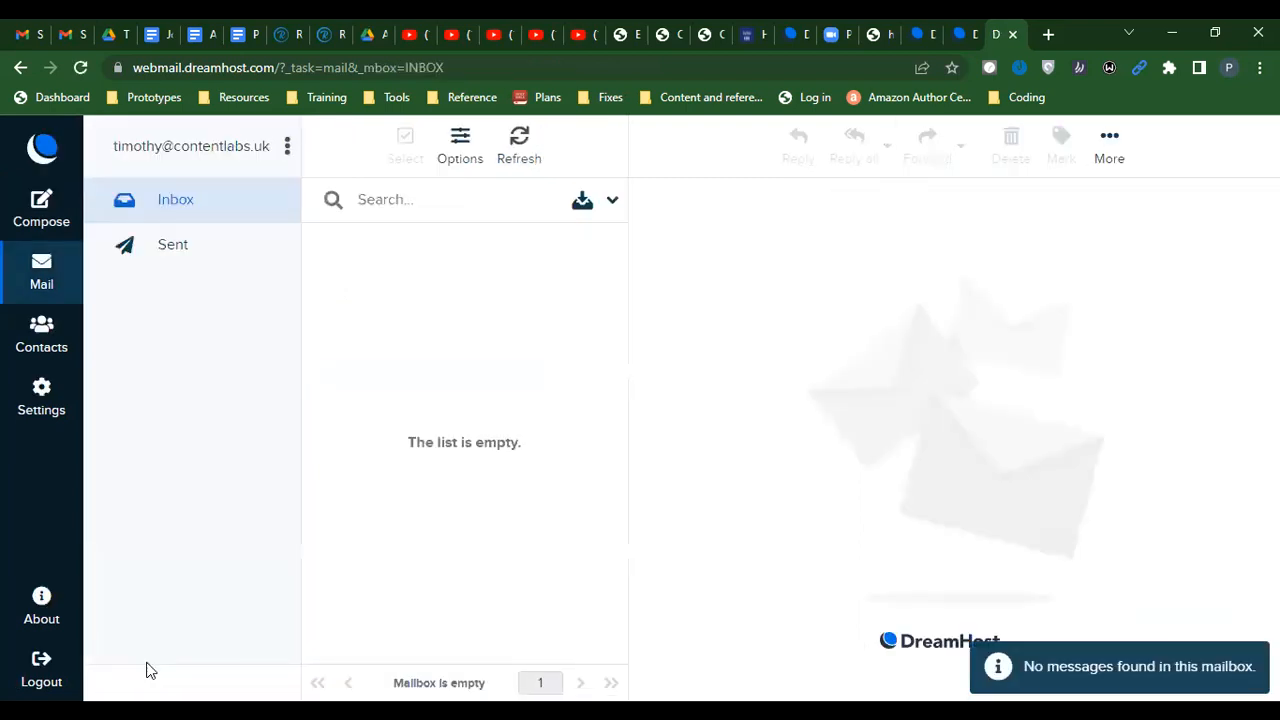
{"action": "left_click", "coordinate": [45, 261]}
{"action": "left_click", "coordinate": [70, 34]}
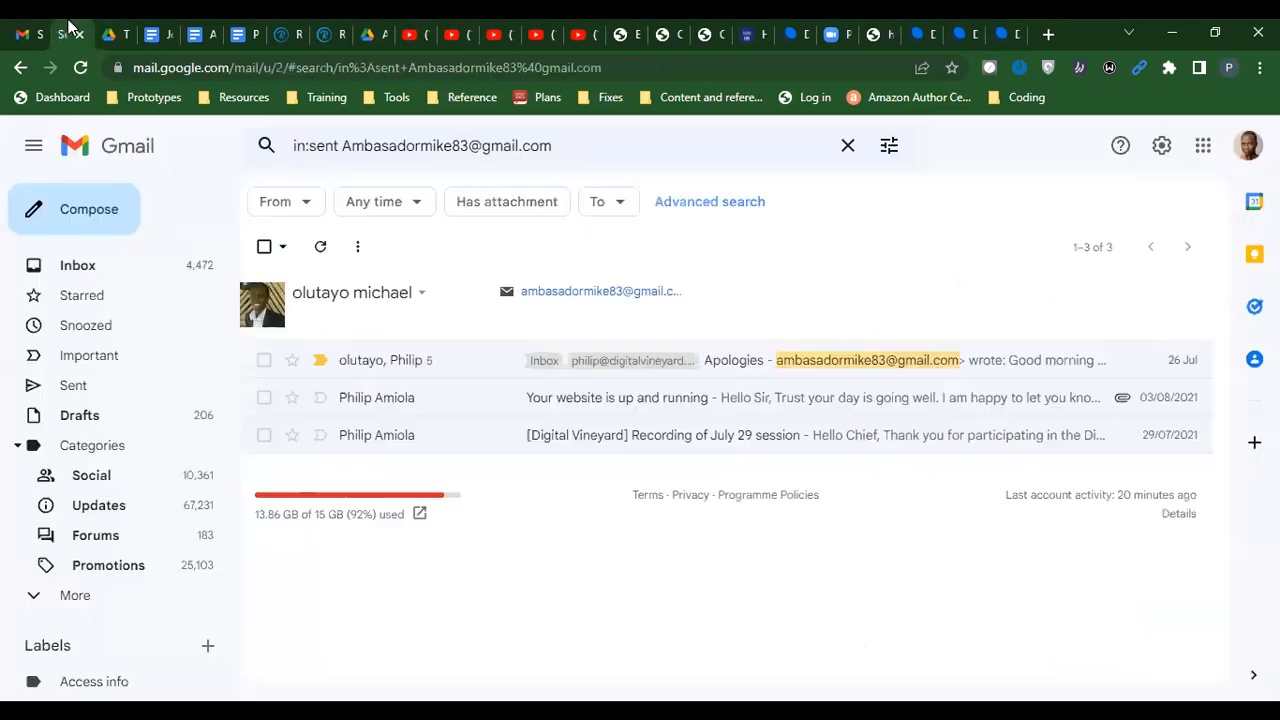
{"action": "left_click", "coordinate": [88, 268]}
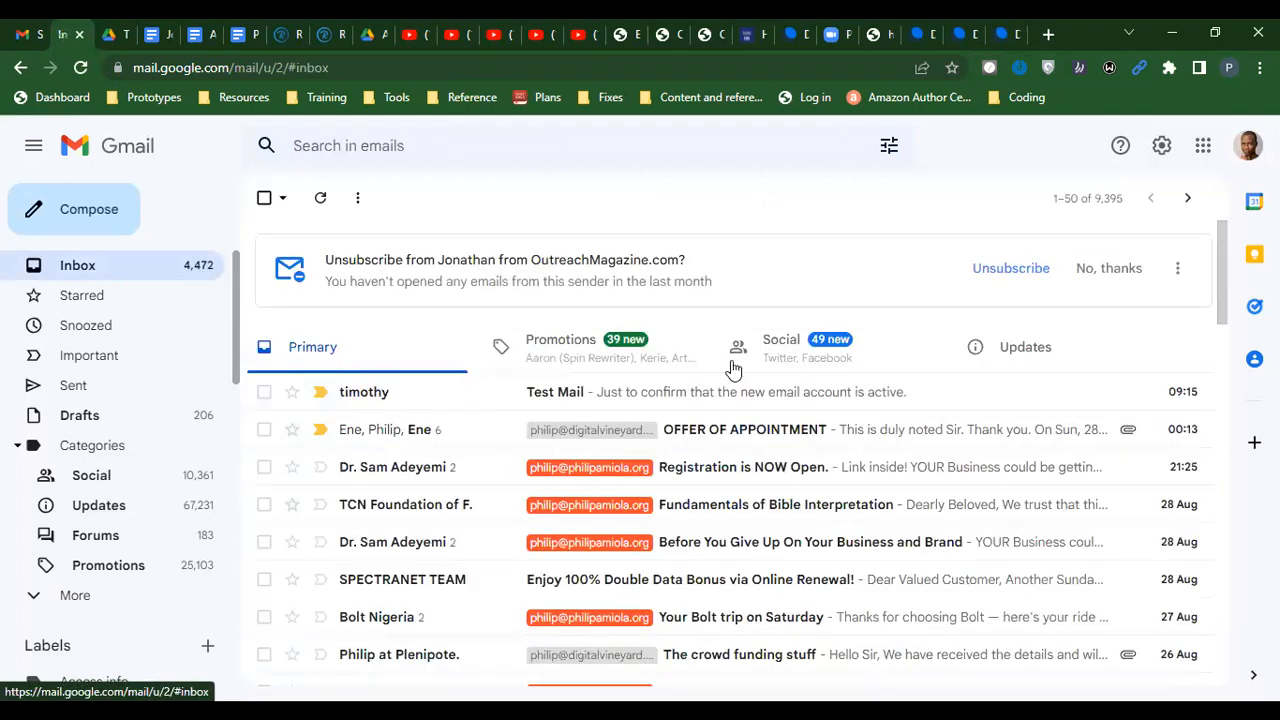
{"action": "left_click", "coordinate": [596, 400]}
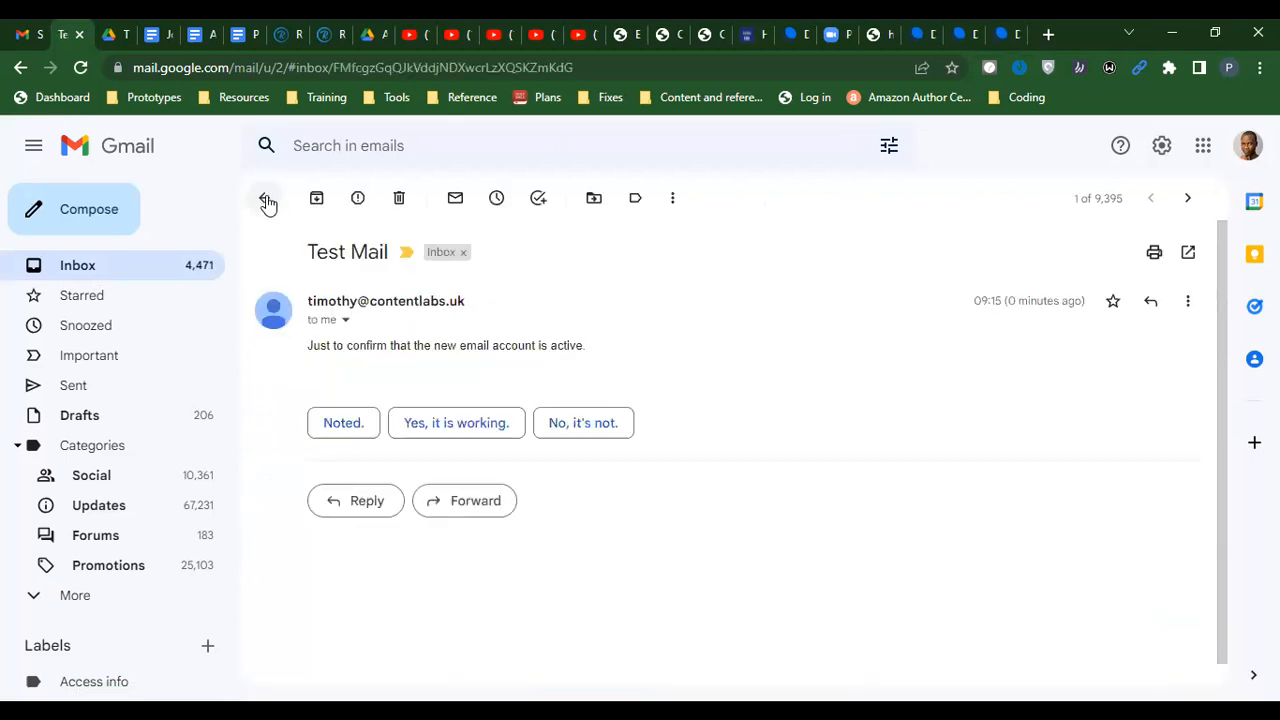
{"action": "left_click", "coordinate": [266, 200]}
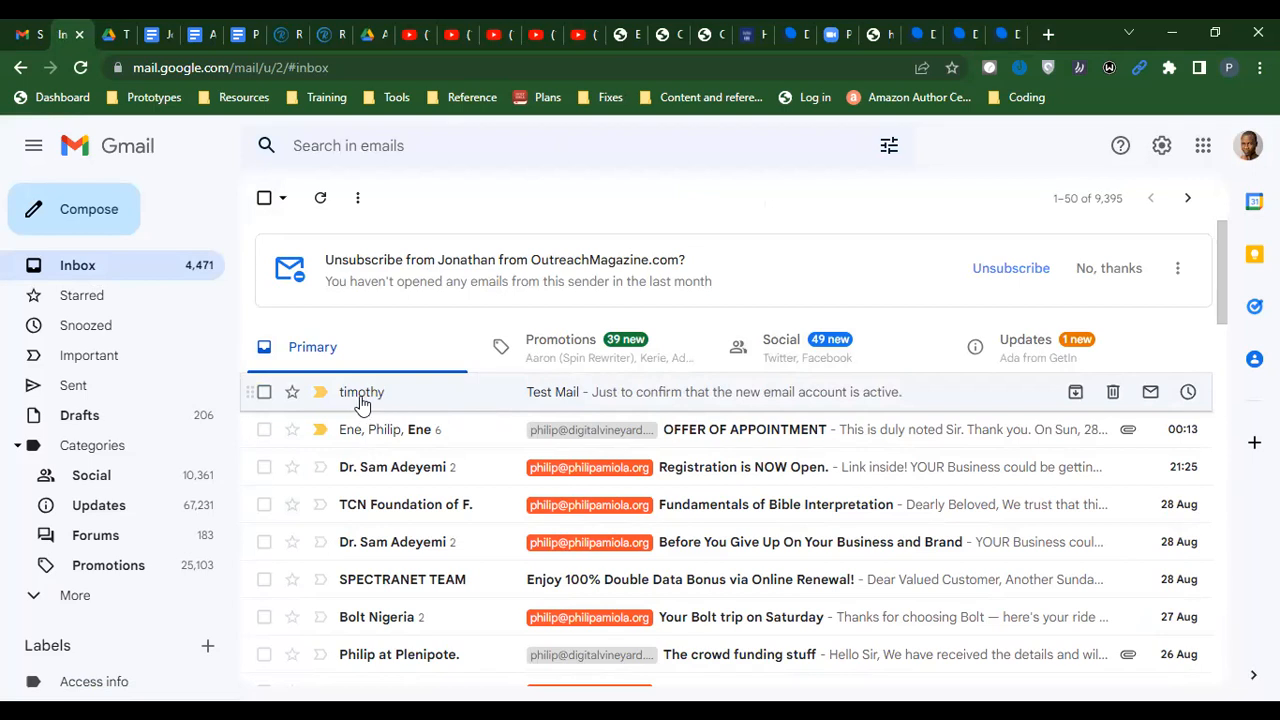
Open the contentlabs.uk identity for editing under Webmail Settings > Identities
{"action": "mouse_move", "coordinate": [355, 400]}
{"action": "left_click", "coordinate": [1037, 33]}
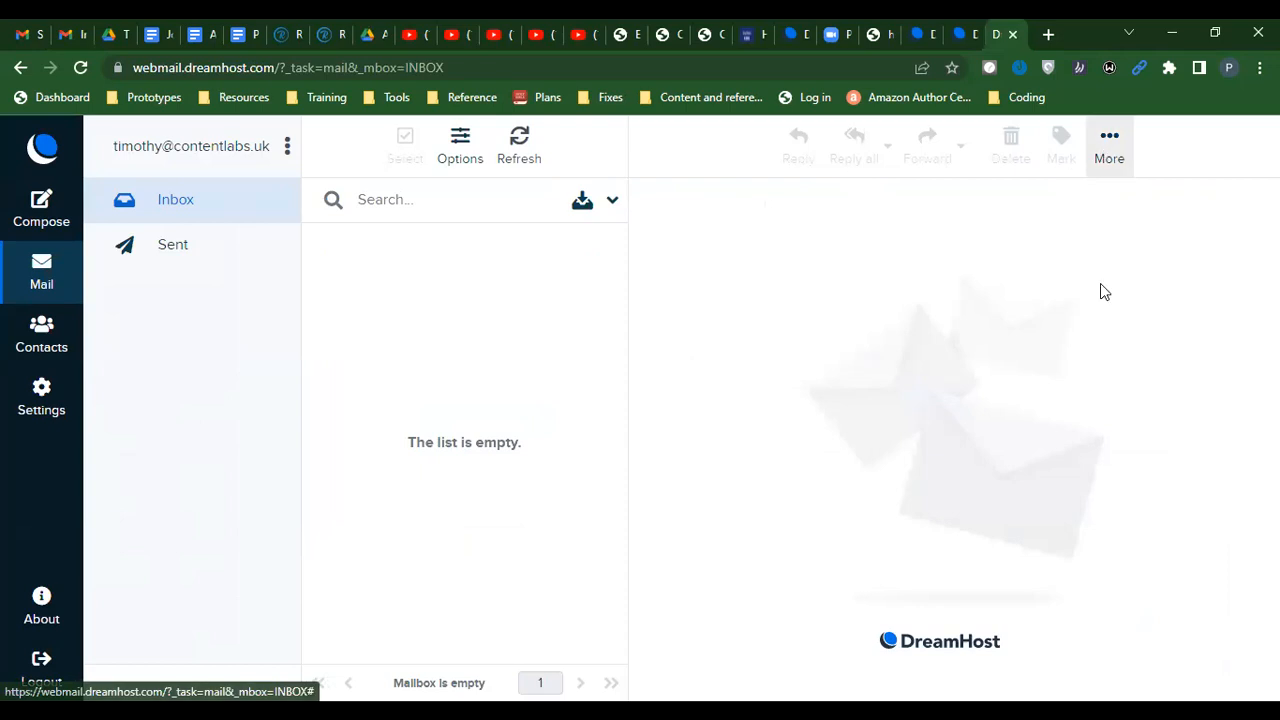
{"action": "left_click", "coordinate": [287, 150]}
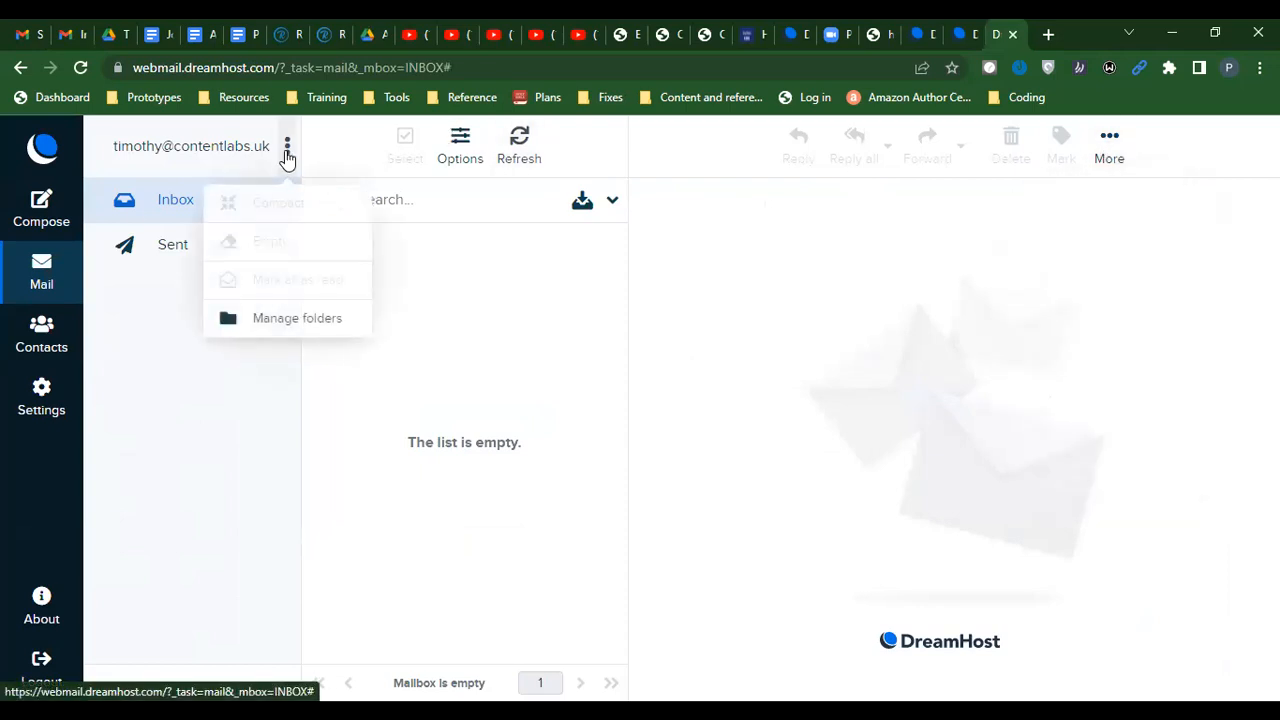
{"action": "left_click", "coordinate": [42, 402]}
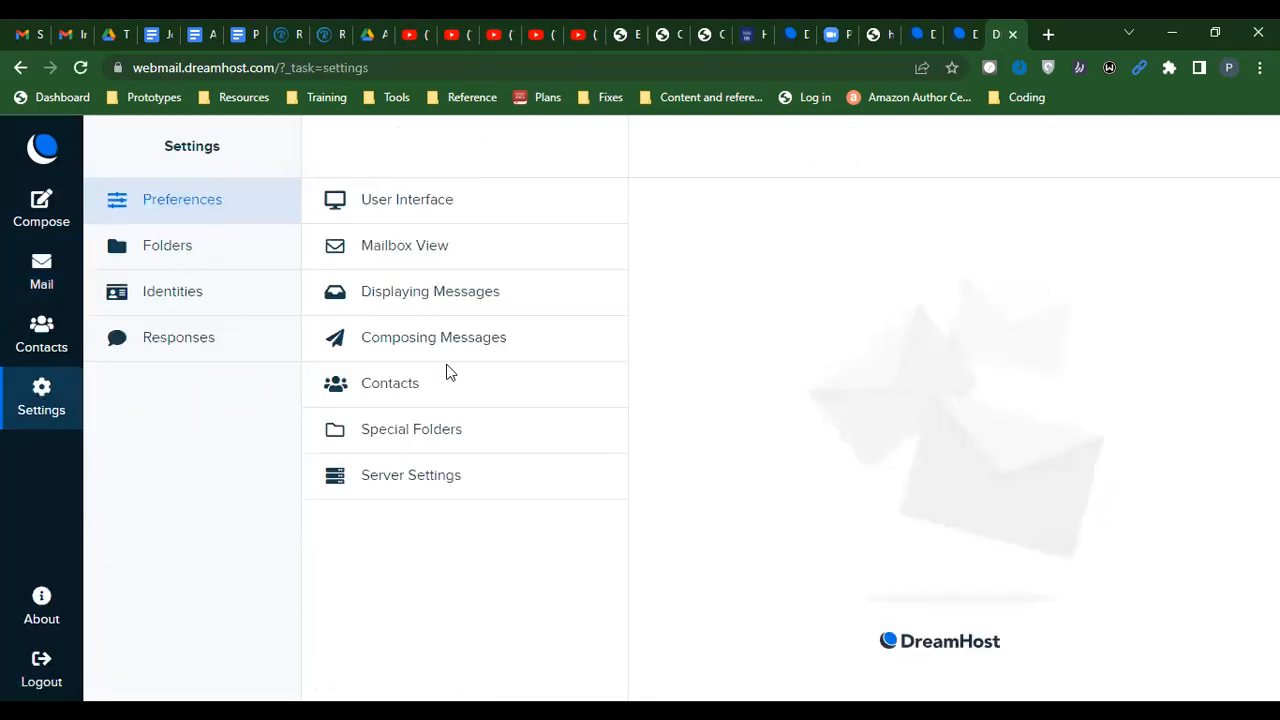
{"action": "left_click", "coordinate": [371, 484]}
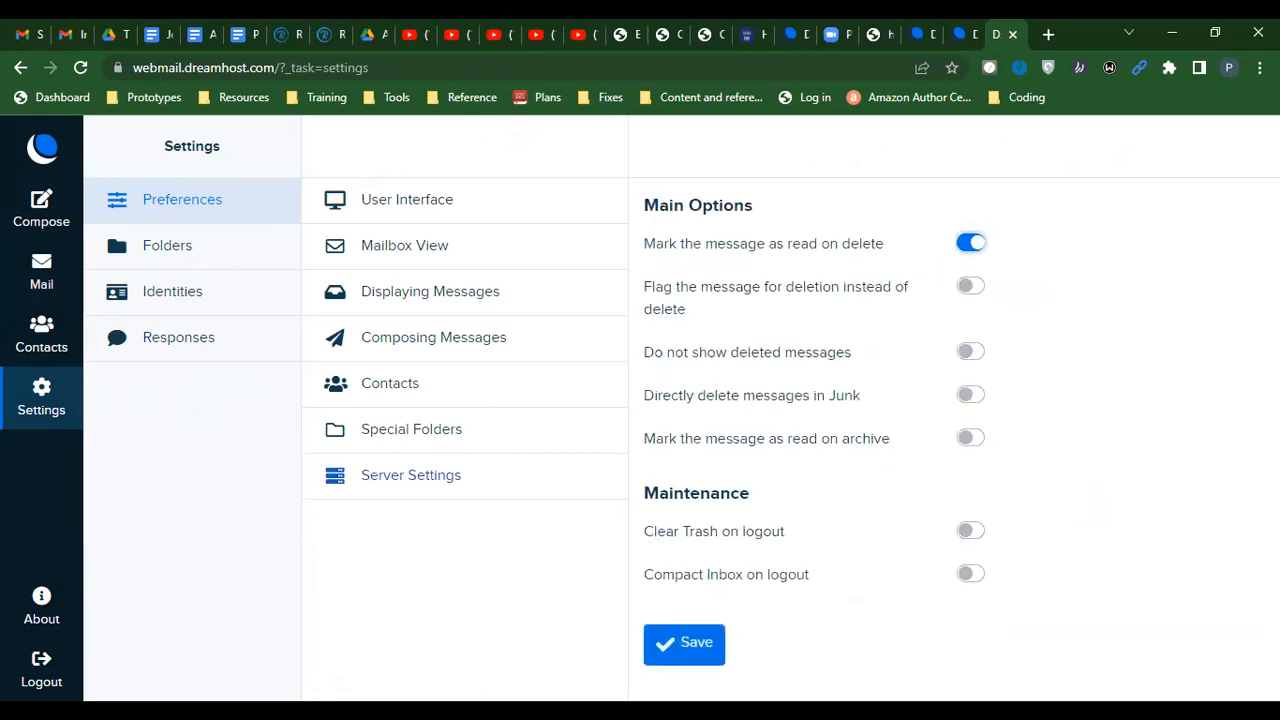
{"action": "left_click", "coordinate": [160, 299]}
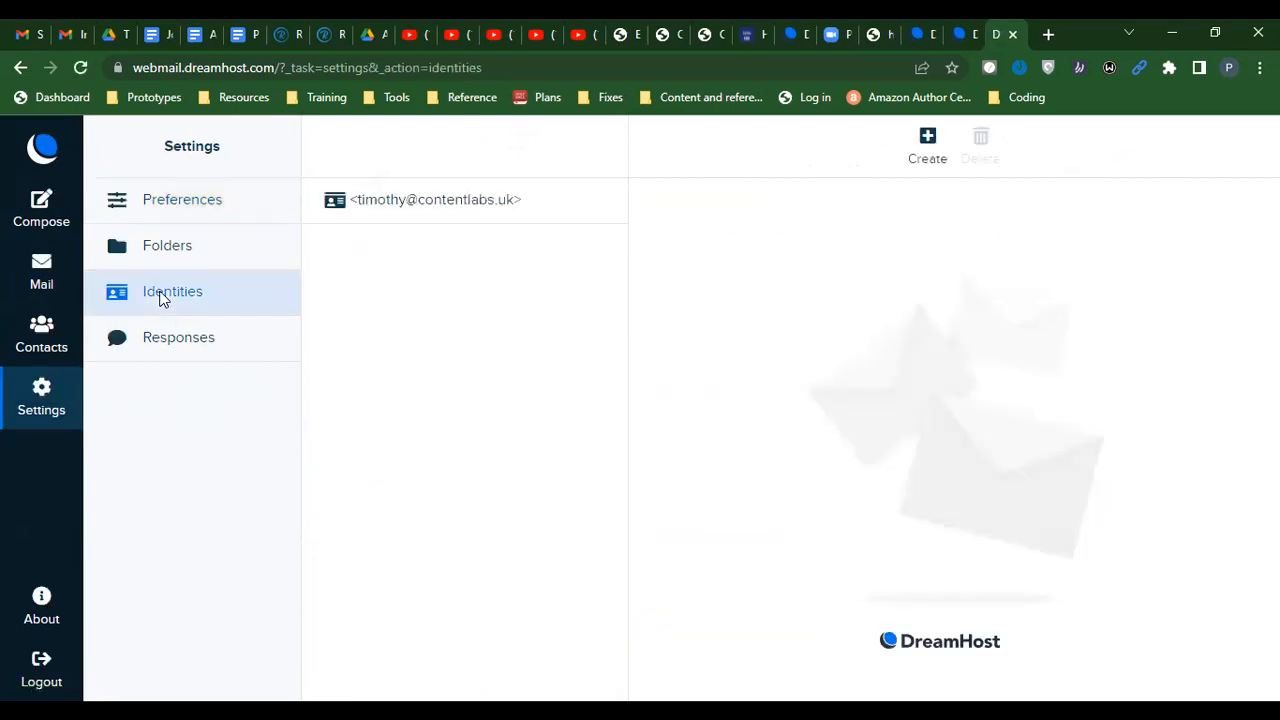
{"action": "left_click", "coordinate": [460, 205]}
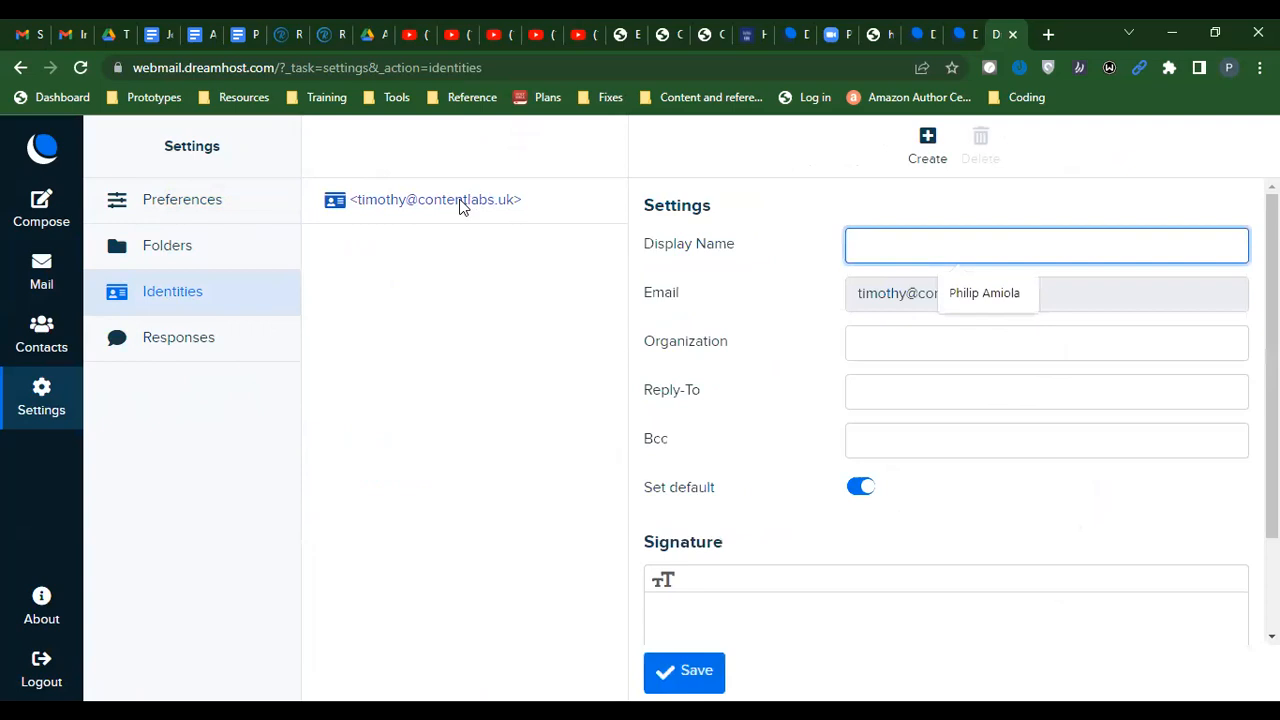